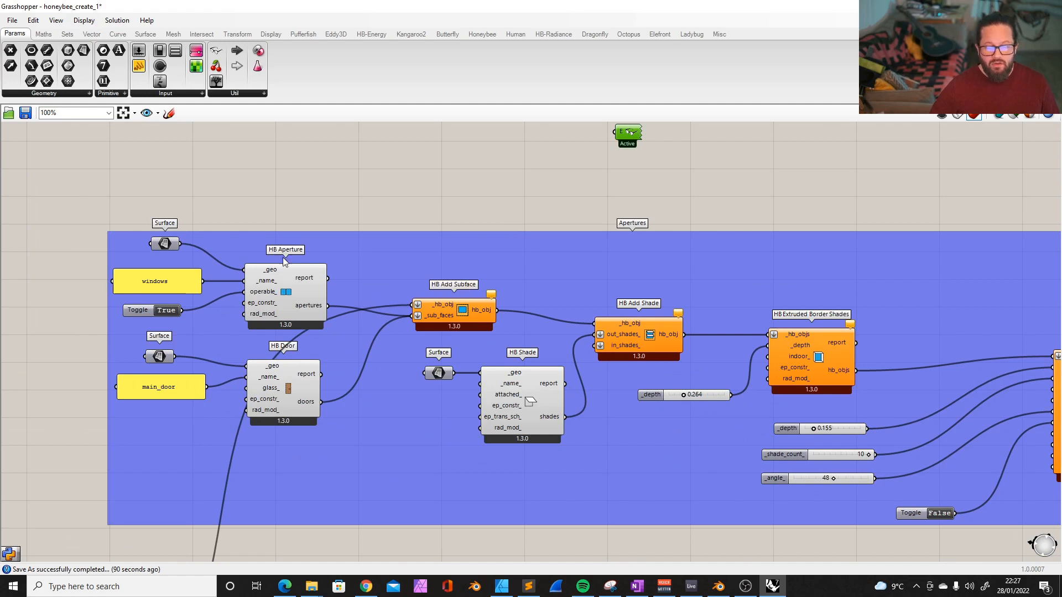
- Reposition the Surface parameters feeding HB Aperture and HB Shade, giving both more space inside the Apertures group
drag(161, 241, 158, 230)
click(383, 220)
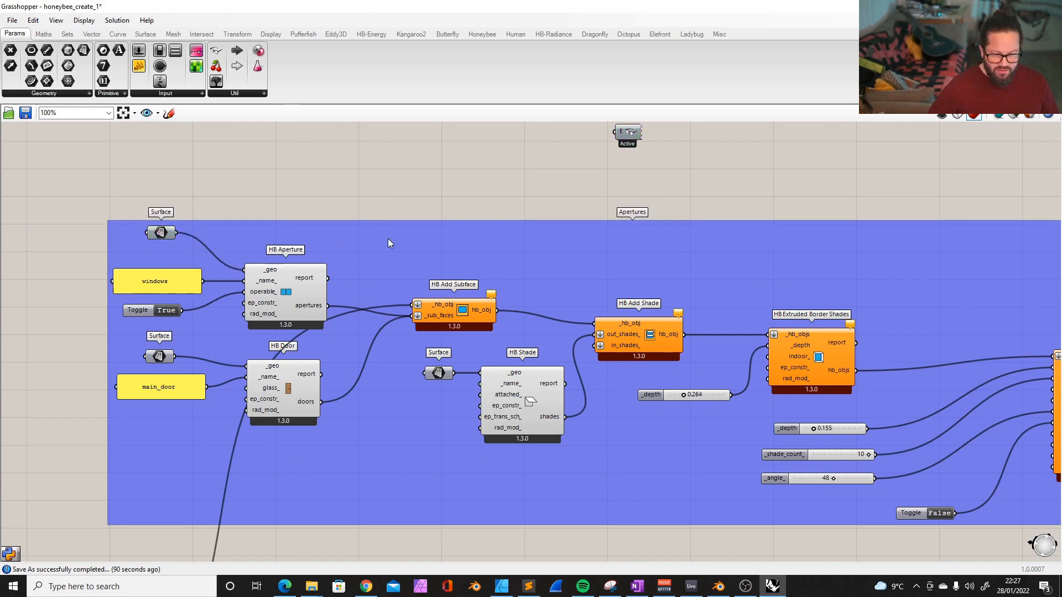
click(523, 395)
drag(441, 376, 424, 402)
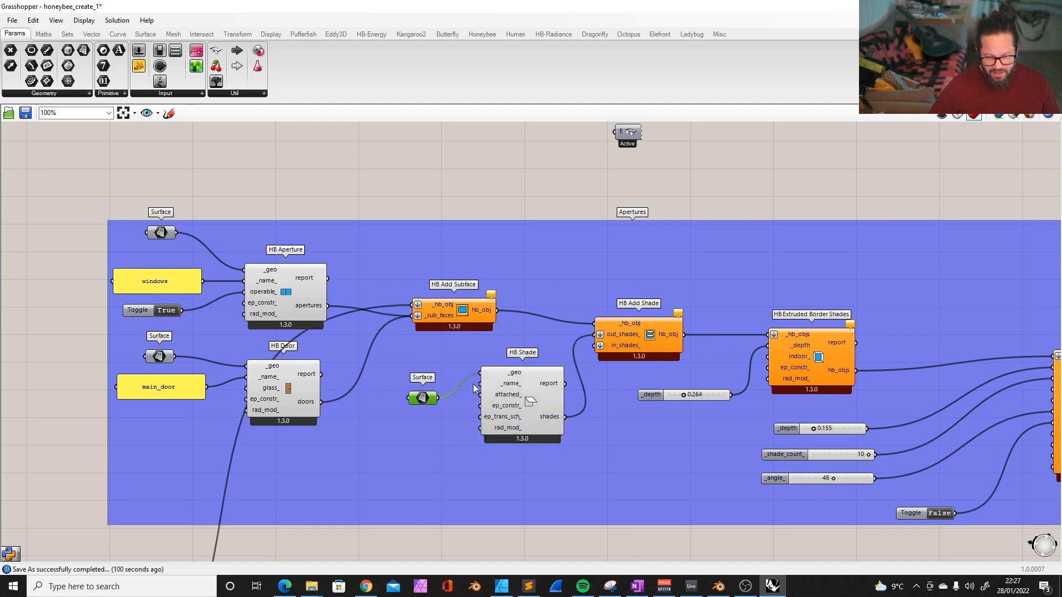
- Move the glasses-icon component labelled Active slightly down and to the left, above the Apertures group
scroll(553, 293, down, 2)
scroll(608, 249, up, 5)
click(580, 163)
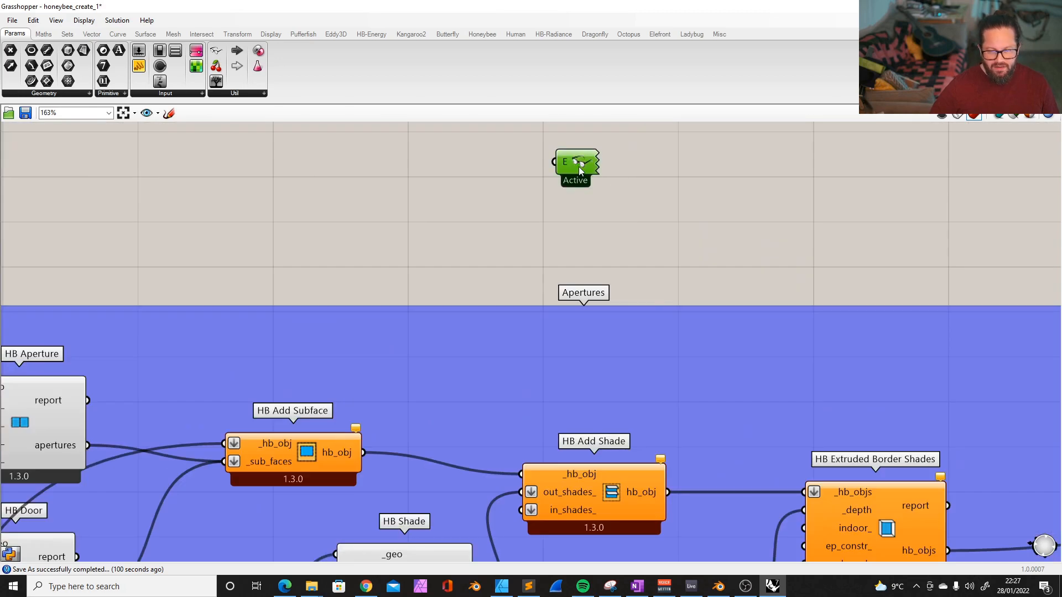
drag(579, 167, 543, 190)
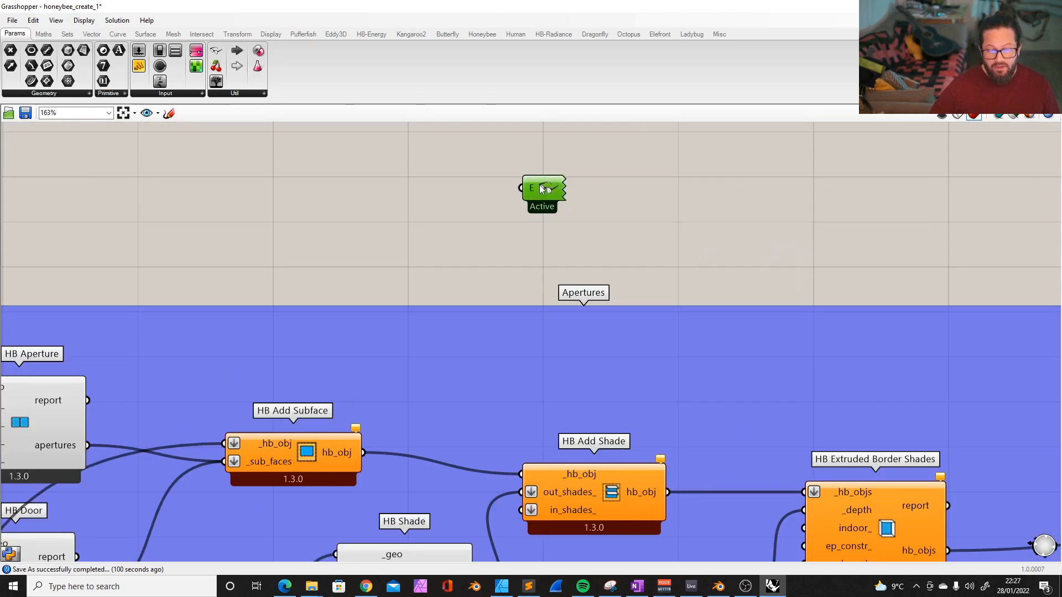
mouse_move(534, 202)
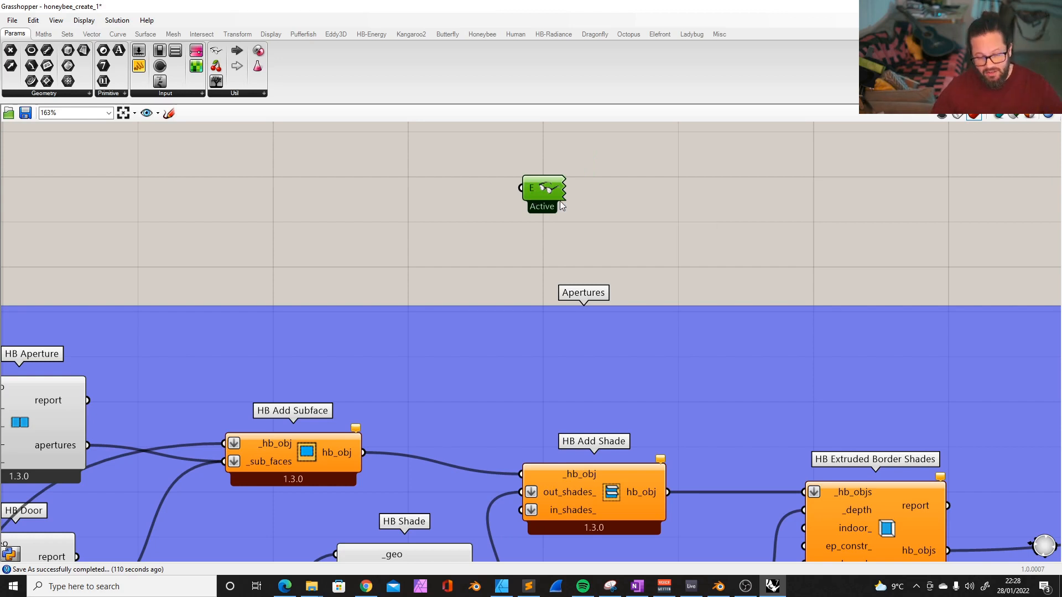
- Move the whole Visualisation group closer to the HB Rotate component after the Apertures group
scroll(590, 198, down, 5)
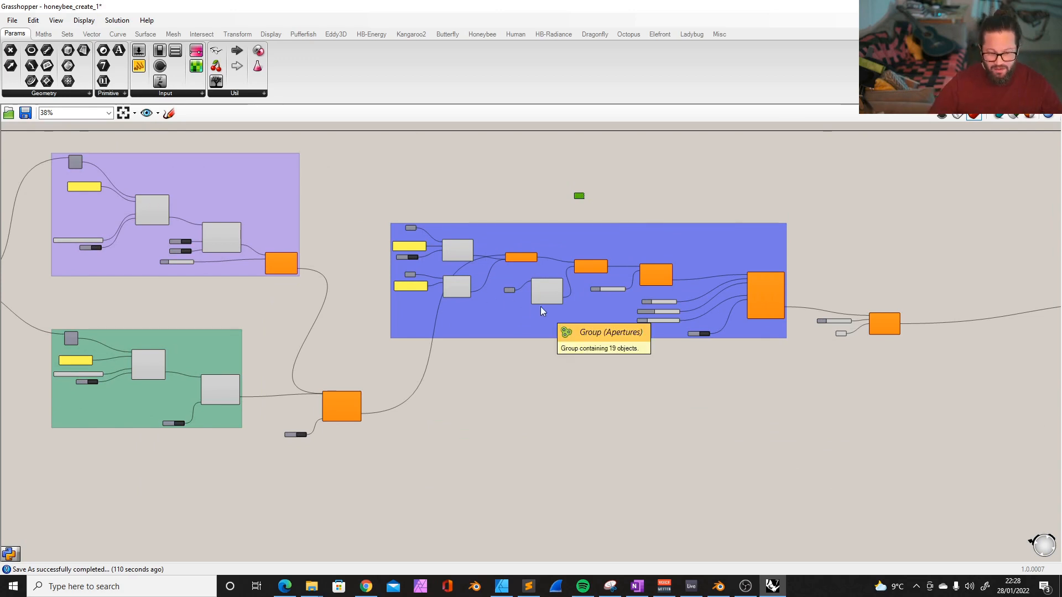
scroll(574, 366, down, 1)
scroll(396, 316, up, 4)
scroll(502, 368, down, 7)
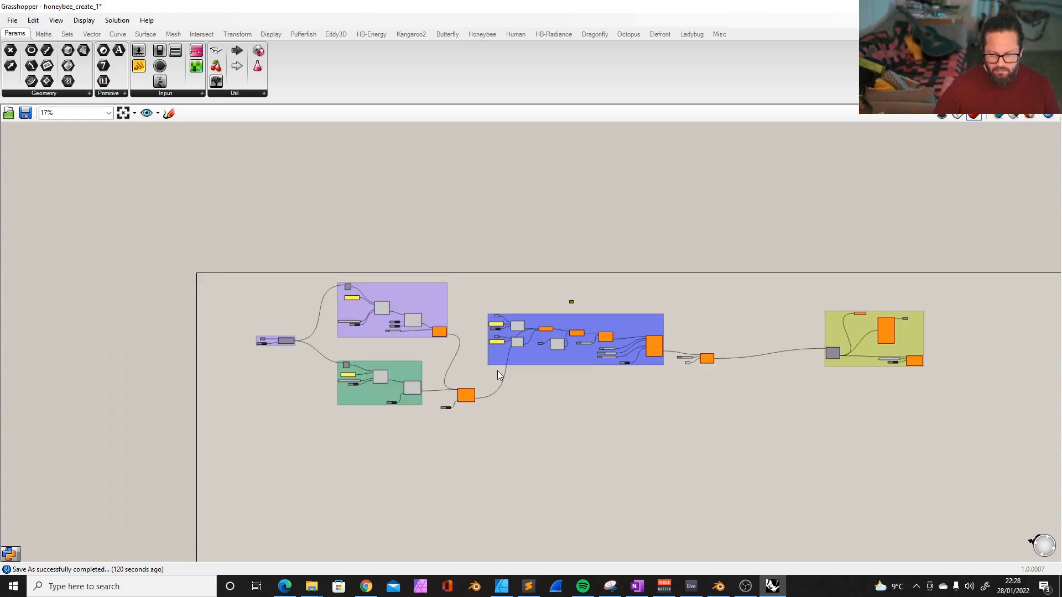
scroll(887, 326, up, 3)
drag(816, 318, 642, 336)
scroll(526, 420, down, 3)
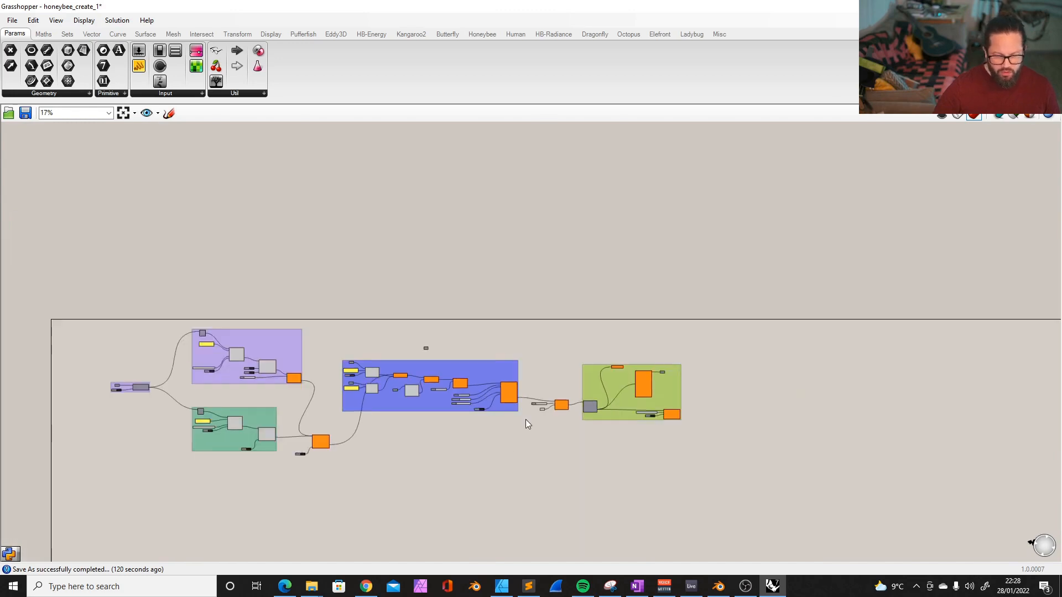
- Set the run toggles of all three HB Solve Adjacency components to True: upper level, Groundlevel and the combined one
scroll(257, 438, up, 4)
scroll(257, 437, up, 2)
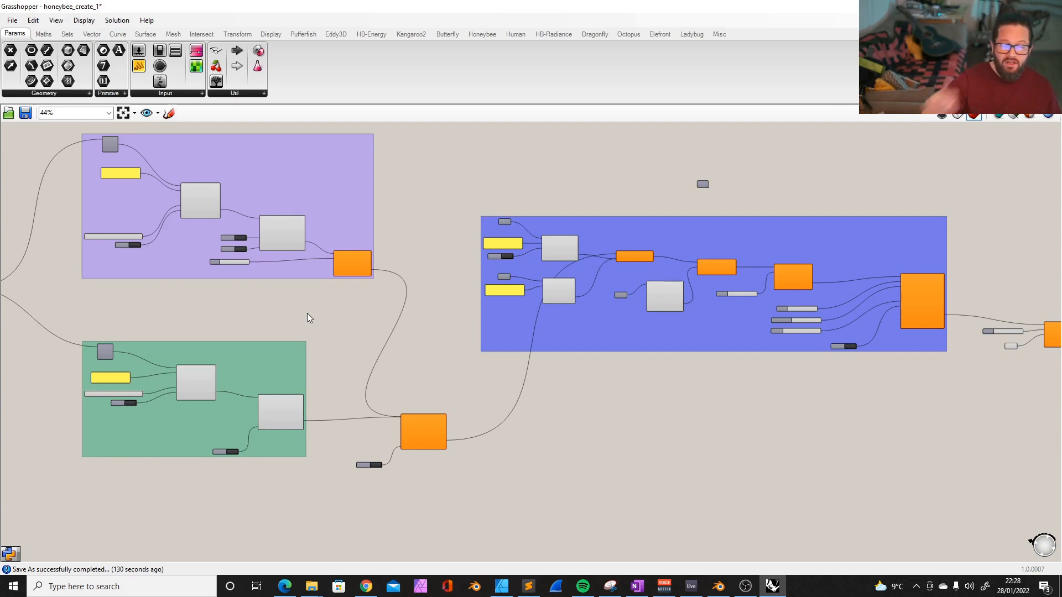
scroll(372, 350, down, 2)
scroll(233, 282, up, 1)
scroll(233, 283, up, 6)
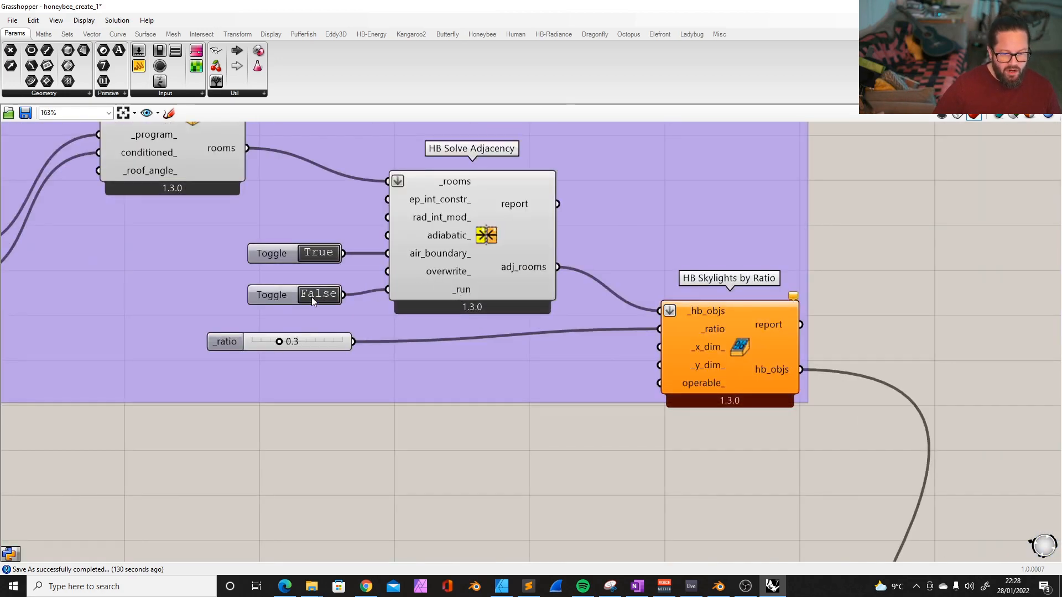
double_click(311, 297)
scroll(311, 297, down, 5)
scroll(343, 431, up, 1)
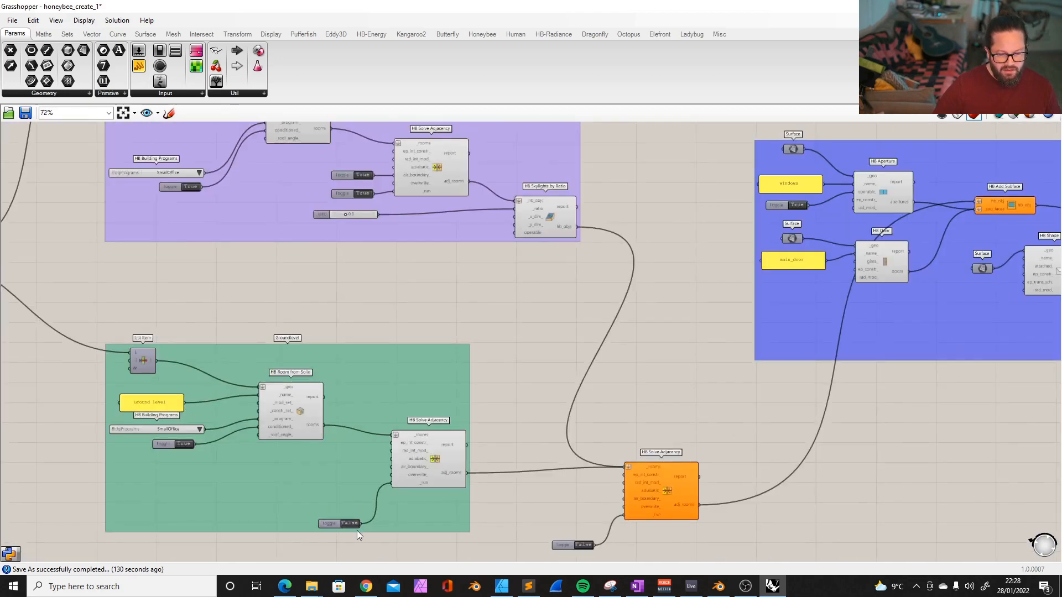
scroll(348, 526, up, 3)
double_click(340, 517)
scroll(613, 513, down, 1)
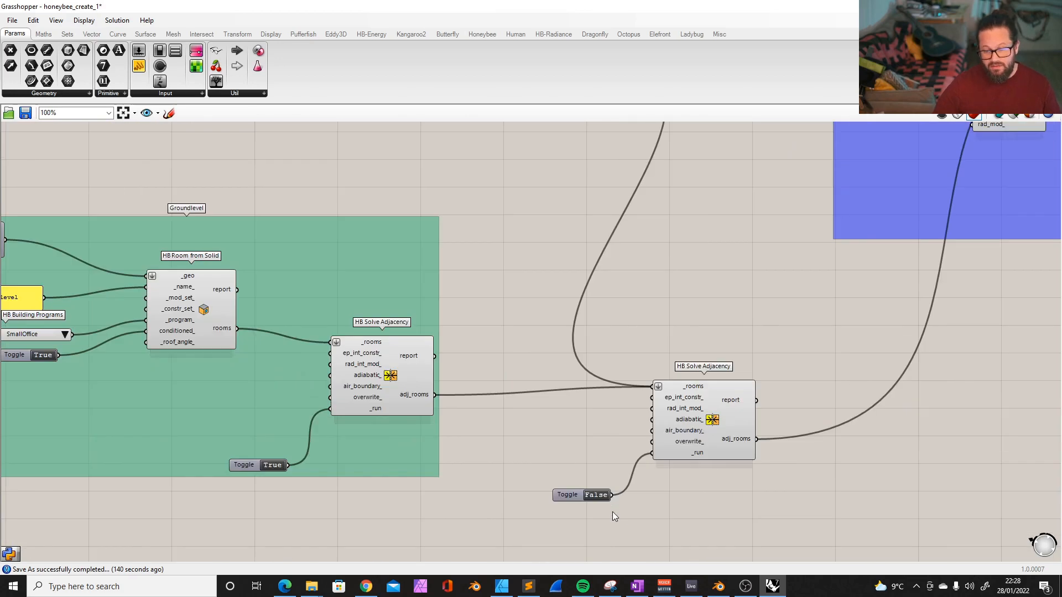
double_click(599, 496)
- Look over the Apertures group and the downstream components on the canvas
scroll(447, 454, down, 8)
scroll(717, 379, up, 2)
scroll(717, 378, up, 4)
scroll(339, 321, down, 4)
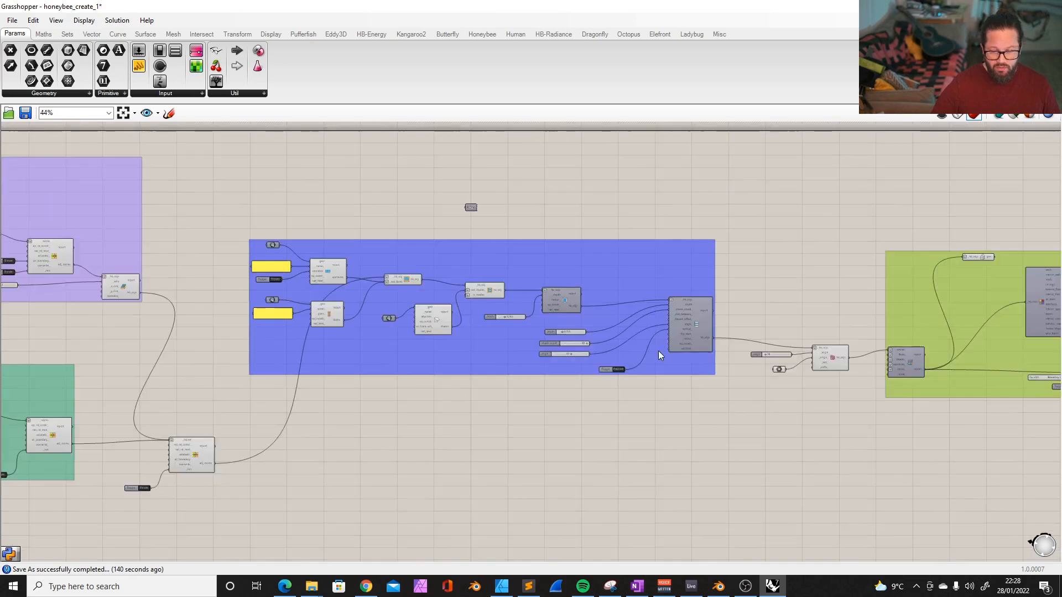
scroll(617, 347, up, 2)
scroll(606, 379, down, 4)
scroll(815, 361, up, 3)
scroll(777, 366, down, 5)
- Take the Grasshopper window out of full screen, resize it and place it beside Rhino's Perspective viewport
double_click(236, 6)
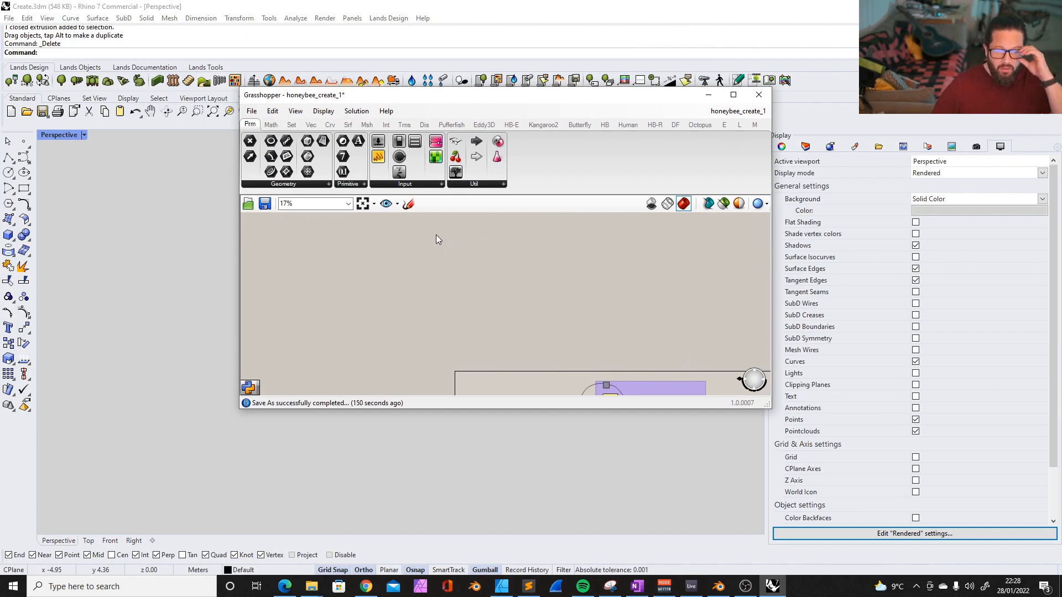
drag(768, 404, 971, 524)
drag(399, 95, 605, 77)
scroll(673, 309, down, 5)
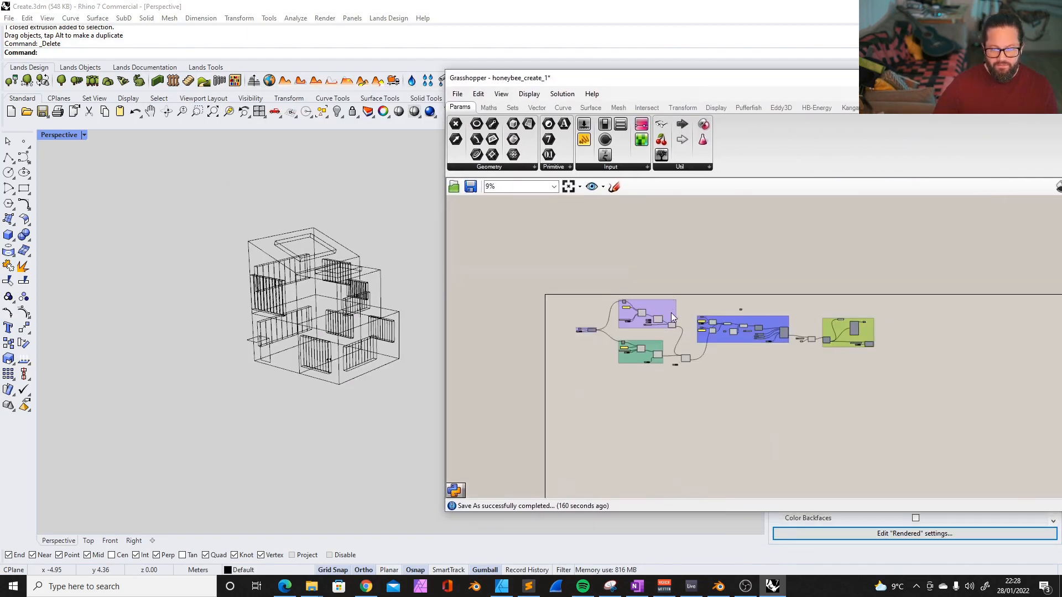
- Inspect the building's wireframe preview with its louvres and skylight from several angles in the Perspective viewport
scroll(670, 311, up, 6)
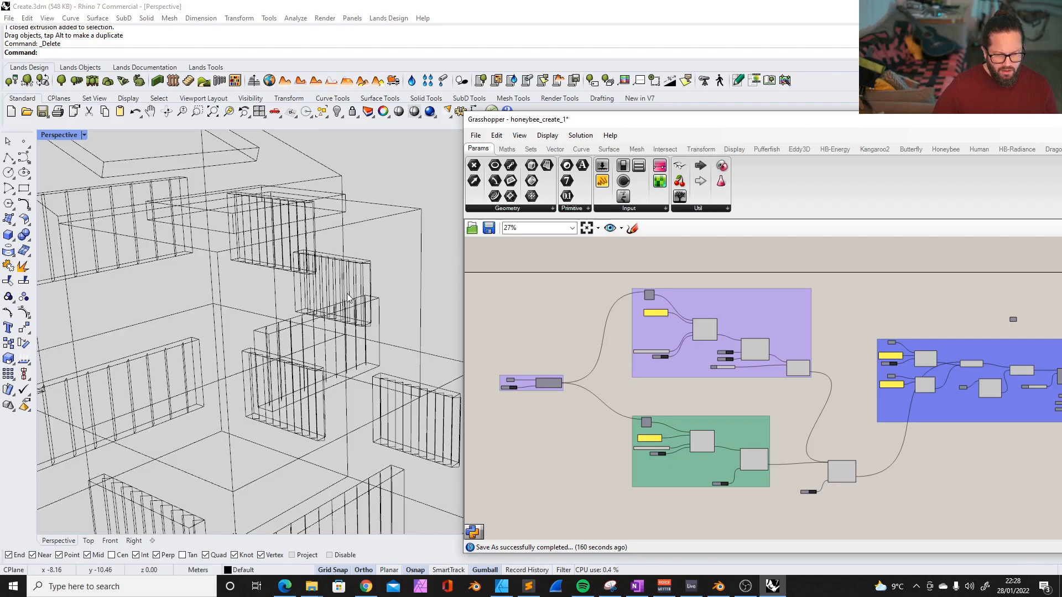
scroll(348, 298, down, 5)
right_drag(352, 316, 380, 317)
scroll(352, 299, down, 4)
scroll(334, 277, up, 8)
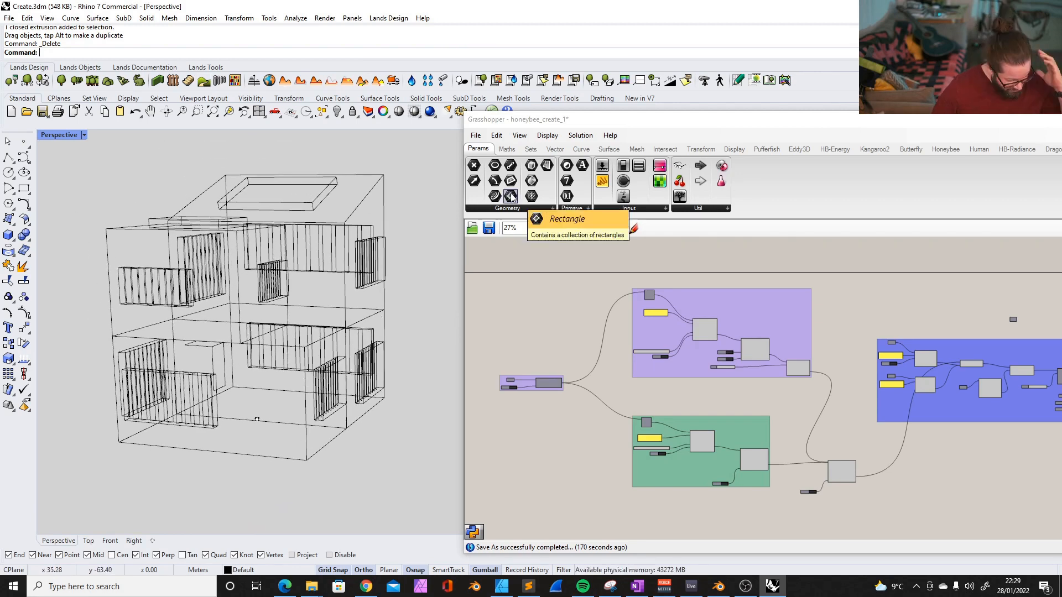
- Bring the Grasshopper window fully into view and look through the HB-Radiance components, including the Modifiers and Recipes categories
drag(755, 123, 574, 103)
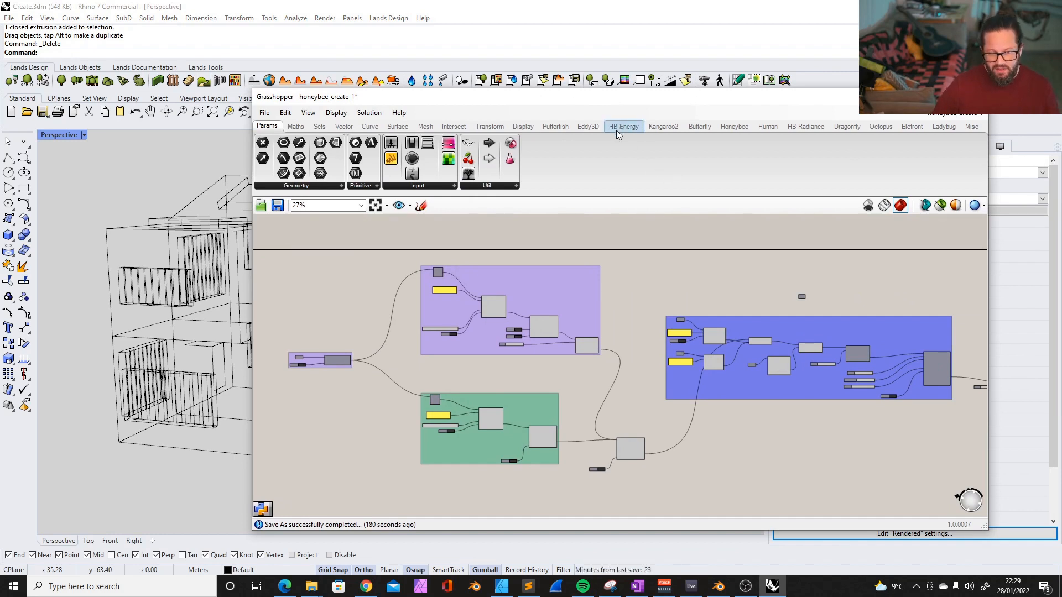
mouse_move(625, 130)
drag(587, 105, 618, 102)
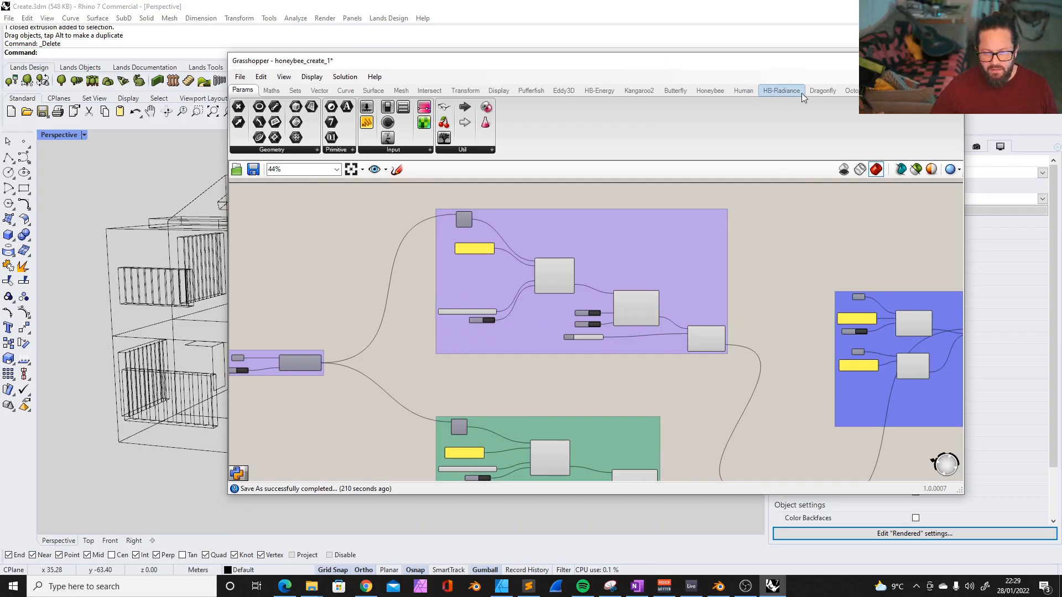
click(785, 90)
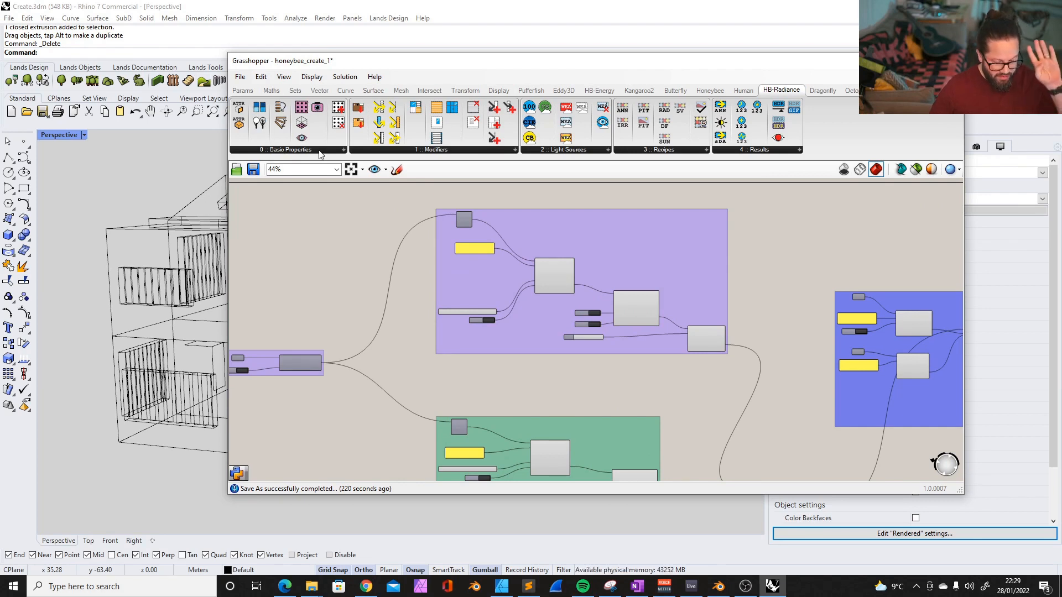
click(443, 150)
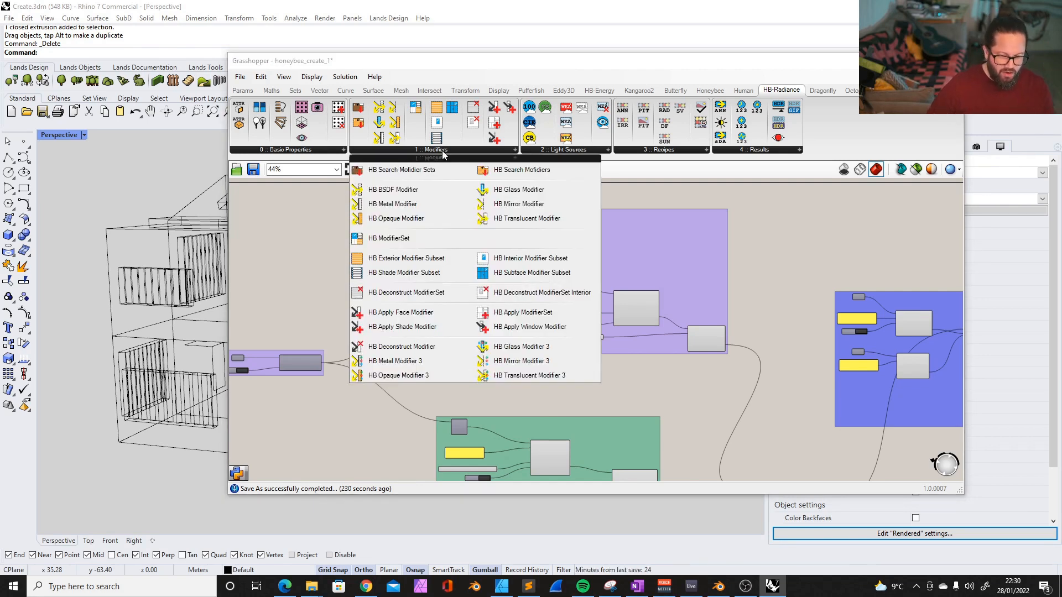
click(805, 252)
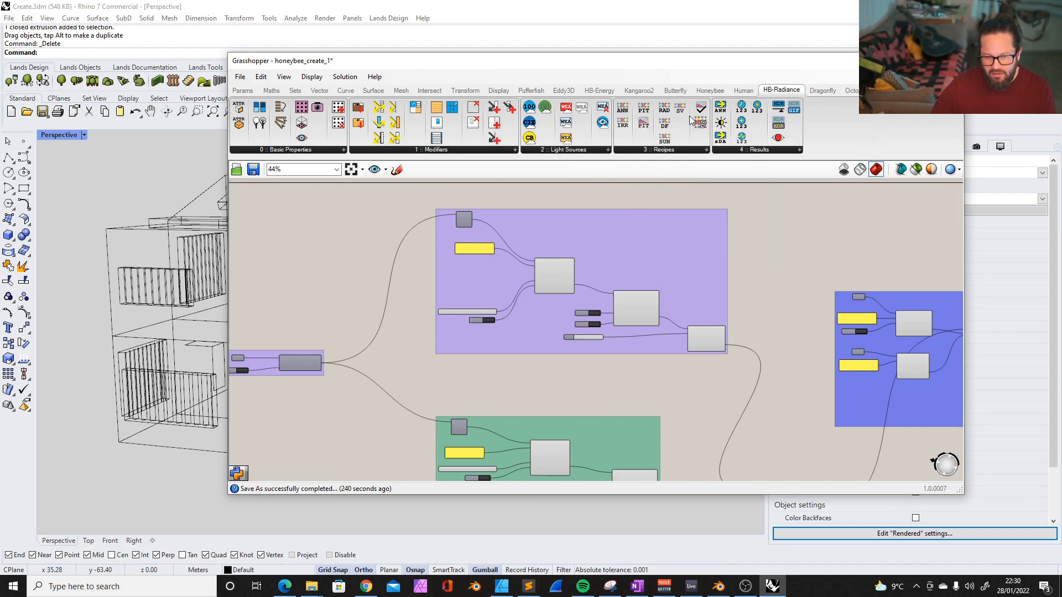
click(665, 151)
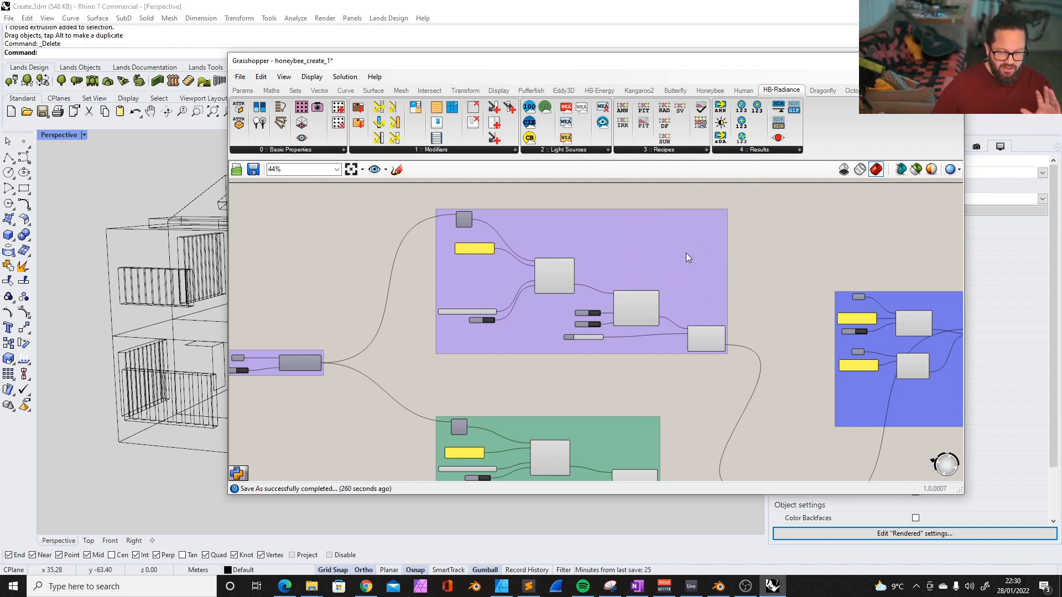
- Reposition the HB Intersect Solids group between the two level groups at the start of the definition
scroll(689, 251, down, 4)
scroll(659, 260, up, 3)
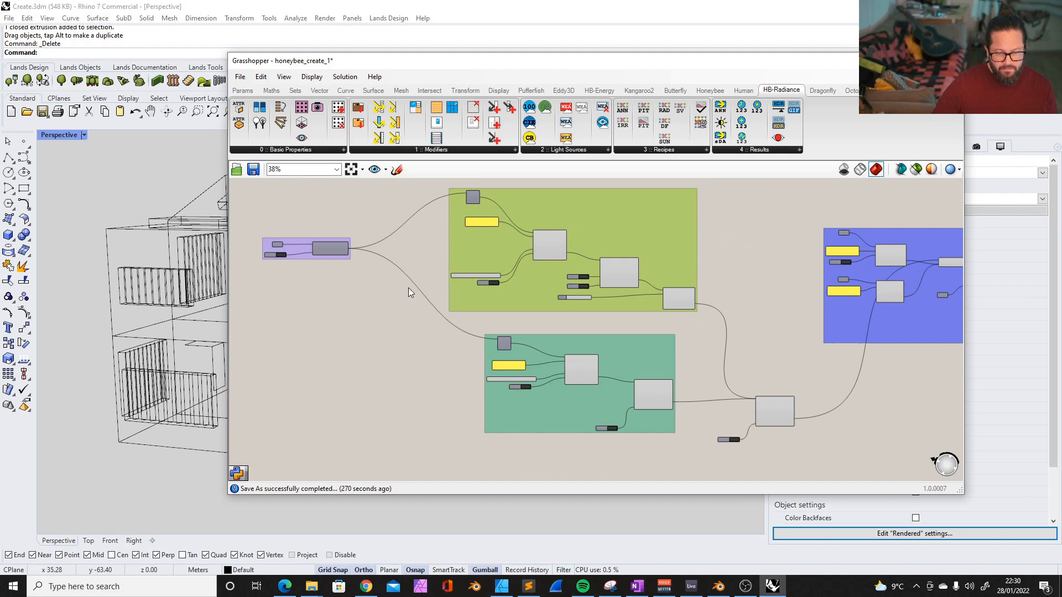
scroll(408, 288, down, 2)
scroll(301, 262, up, 4)
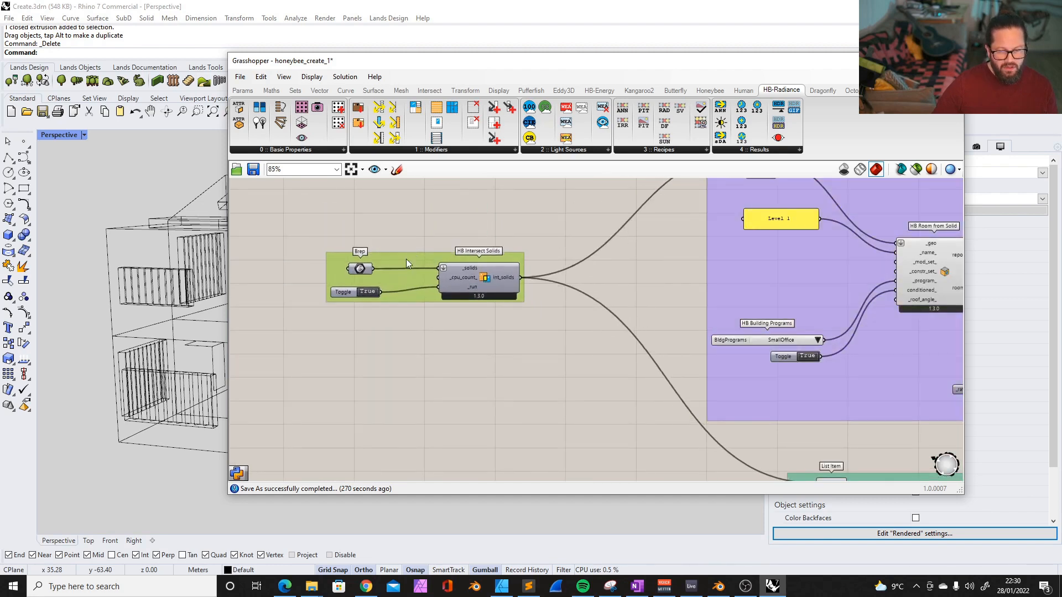
right_drag(406, 259, 386, 304)
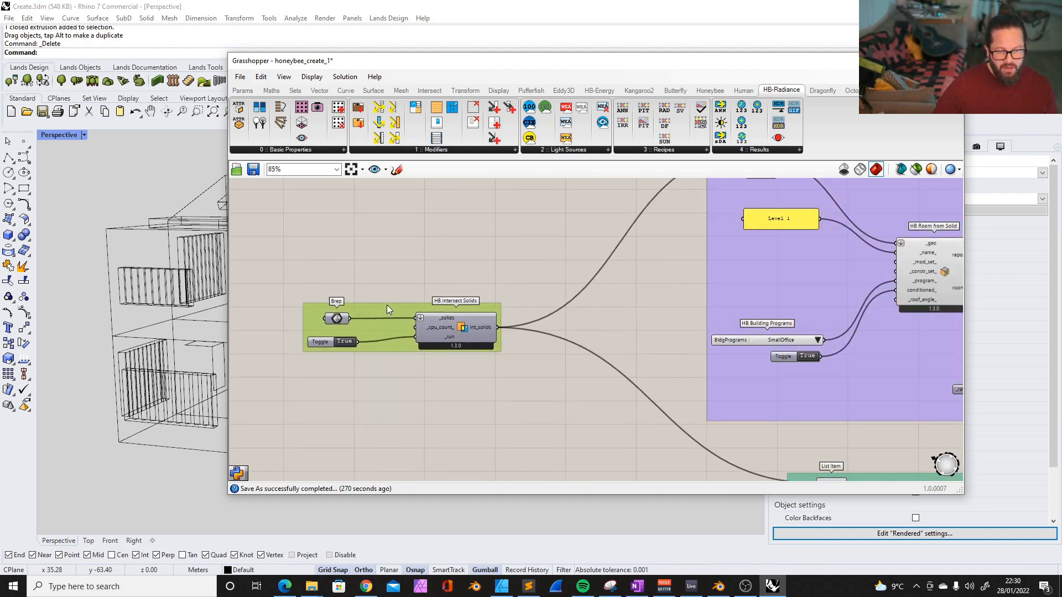
- Arrange the two level groups so the Groundlevel group sits directly beneath the Level 1 group
scroll(382, 290, down, 5)
scroll(626, 265, up, 3)
click(682, 231)
scroll(641, 266, down, 4)
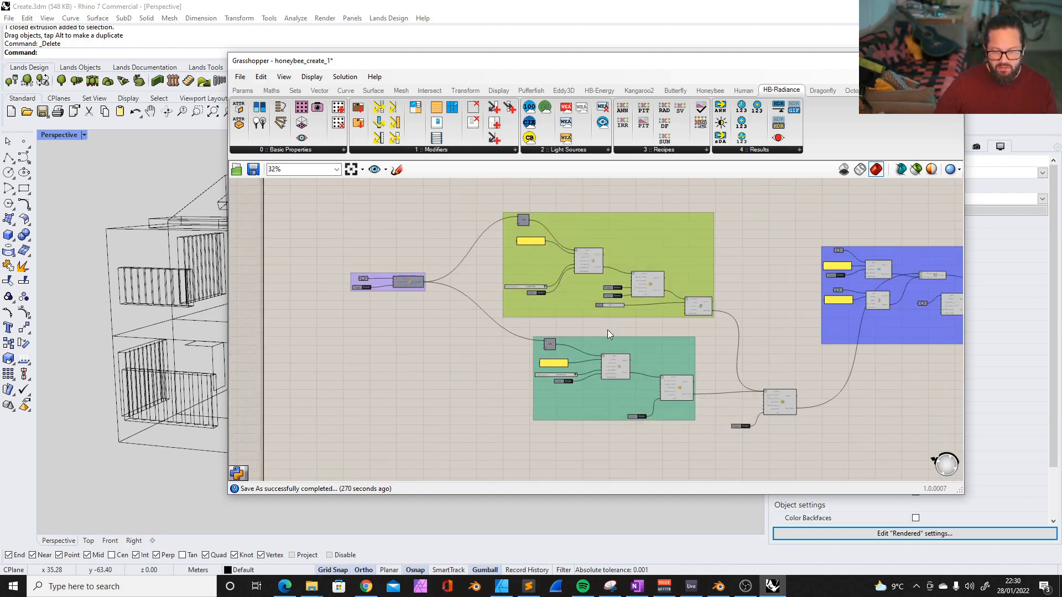
scroll(605, 326, up, 2)
drag(586, 346, 548, 332)
- Move the combined HB Solve Adjacency component and its run toggle up beside the two level groups
right_drag(840, 419, 754, 410)
scroll(754, 410, up, 5)
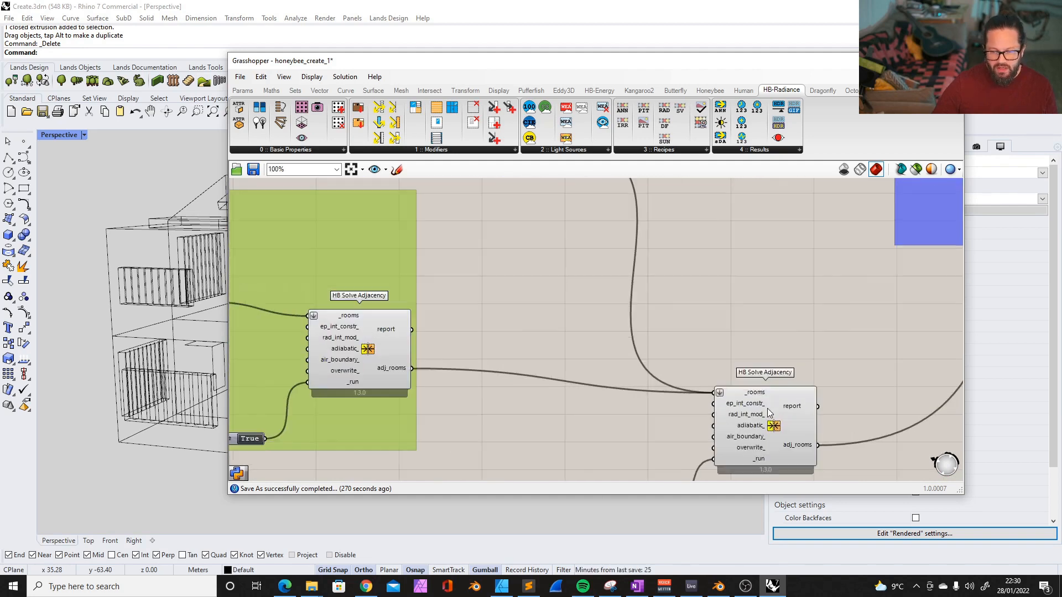
drag(754, 407, 705, 254)
scroll(704, 254, down, 3)
drag(662, 407, 629, 285)
scroll(509, 335, down, 5)
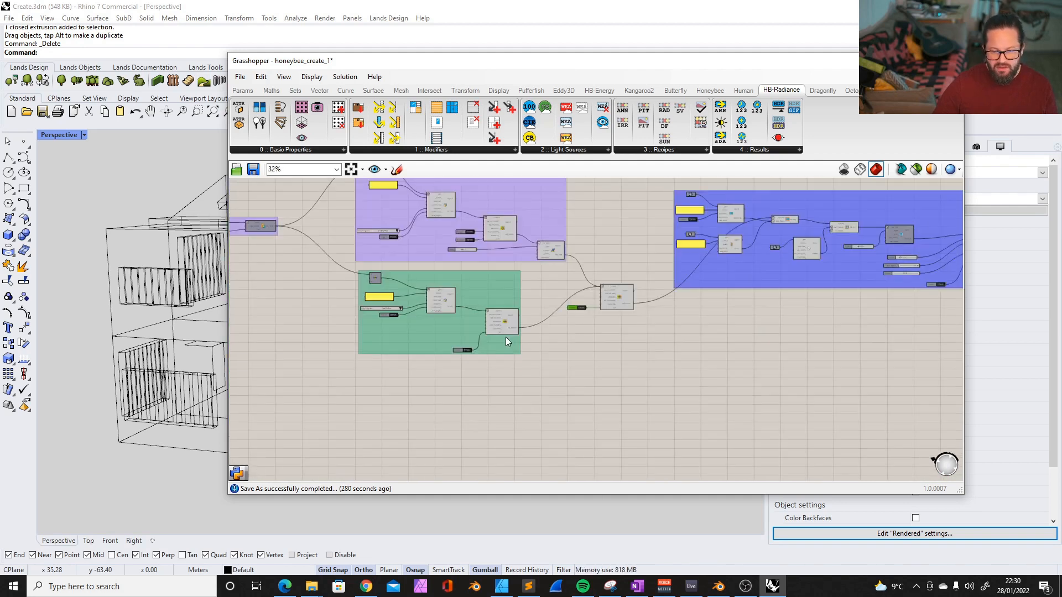
- Move the Apertures group down to line up better with the combined HB Solve Adjacency component
scroll(792, 247, up, 2)
scroll(613, 221, down, 2)
drag(696, 216, 698, 266)
scroll(641, 256, down, 2)
scroll(849, 279, up, 1)
right_drag(850, 279, 605, 271)
- Move HB Rotate together with its angle slider and Point parameter down, in line with the HB Louver Shades output
scroll(668, 276, up, 8)
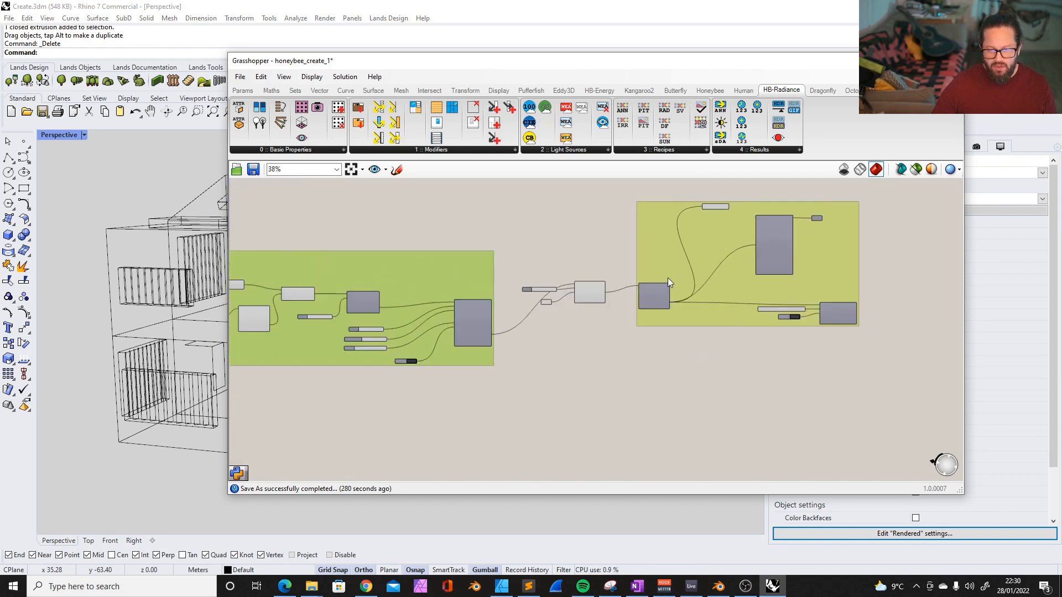
scroll(567, 254, down, 3)
drag(439, 227, 619, 334)
drag(563, 254, 554, 331)
click(540, 309)
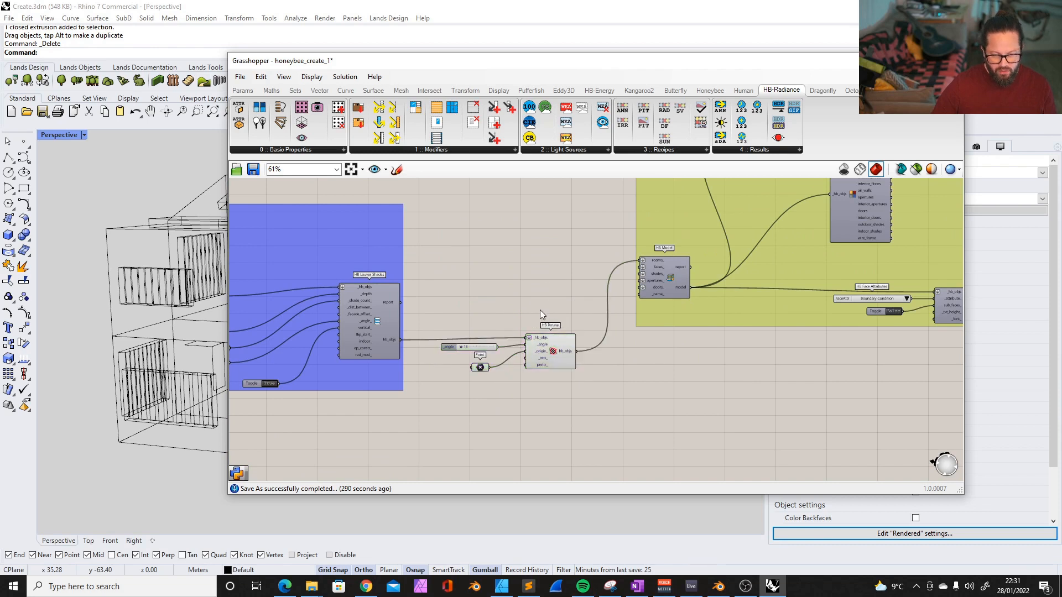
- Examine the HB Model component and the Visualisation group, highlighting its components and focusing on HB Visualize by Type
scroll(513, 323, down, 3)
scroll(575, 333, up, 6)
scroll(570, 332, down, 3)
scroll(575, 321, down, 3)
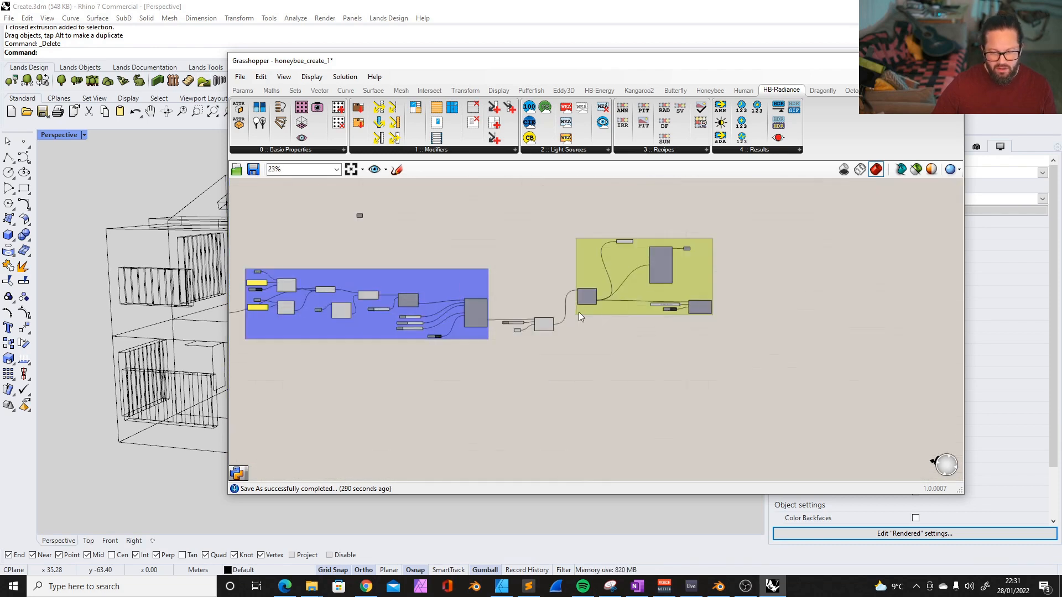
scroll(599, 294, up, 5)
click(564, 266)
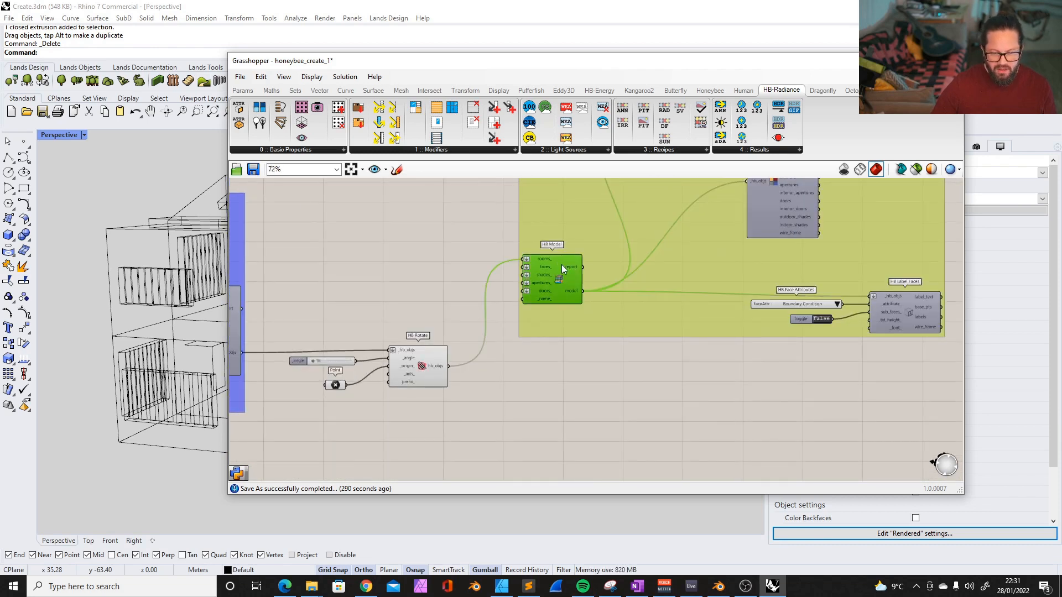
scroll(557, 267, up, 2)
scroll(513, 326, down, 6)
drag(496, 200, 793, 363)
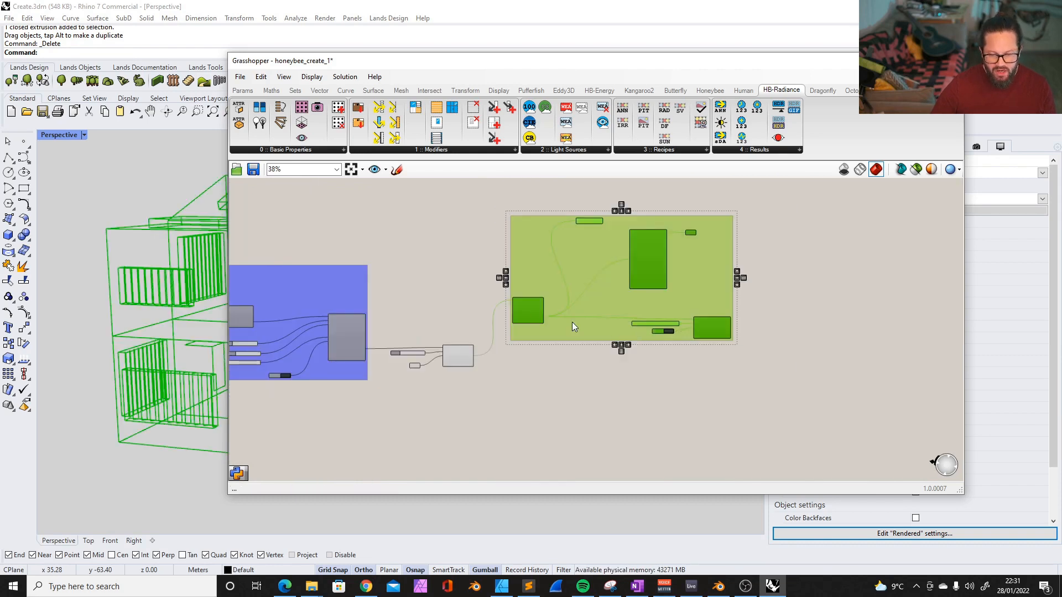
click(830, 324)
scroll(698, 288, up, 5)
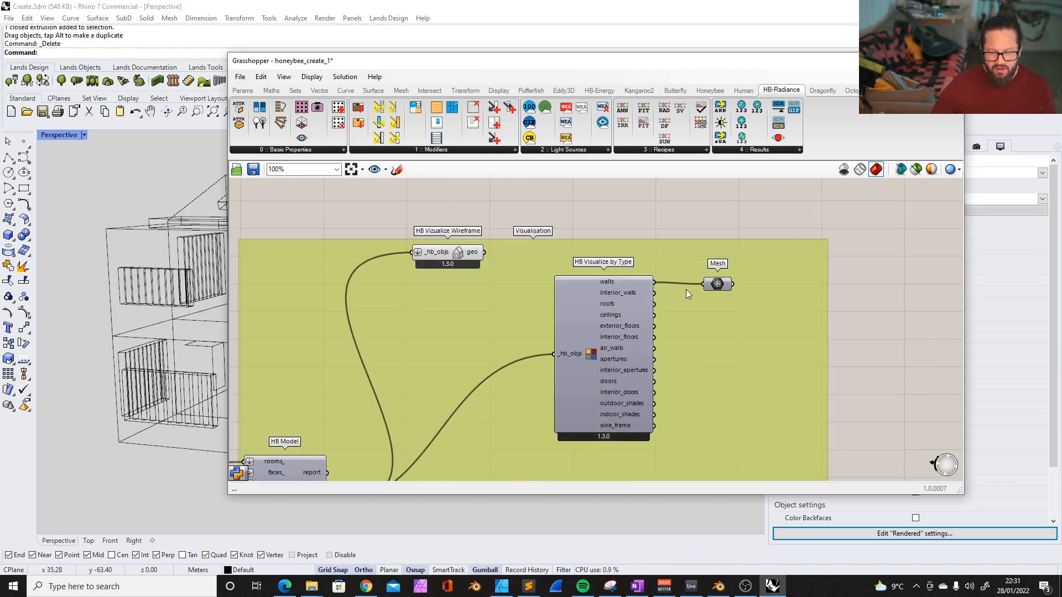
- Turn on the Mesh parameter's preview and feed it from HB Visualize by Type's interior_walls output, then its interior_floors output
right_click(718, 284)
click(750, 304)
click(653, 228)
drag(356, 64, 492, 65)
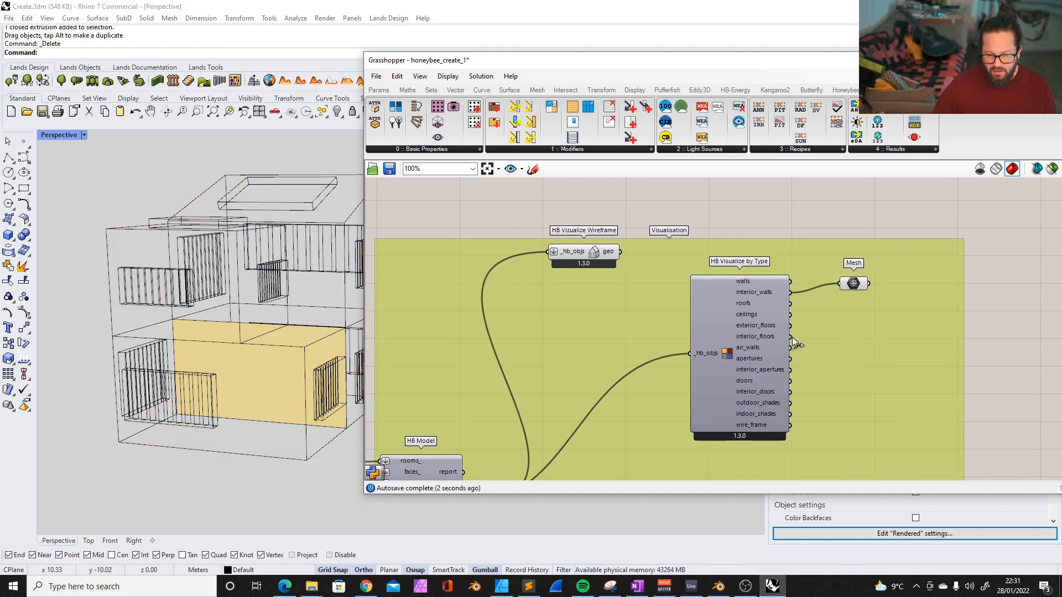
drag(841, 287, 843, 285)
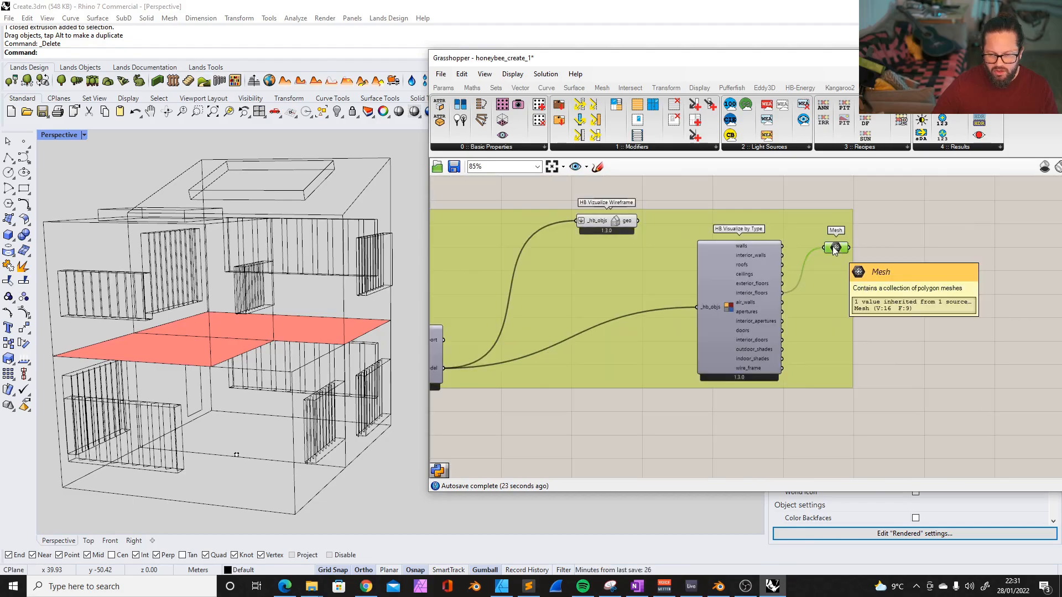
- Turn off the preview of the Mesh parameter connected to HB Visualize by Type
right_click(838, 251)
click(879, 269)
scroll(691, 283, down, 10)
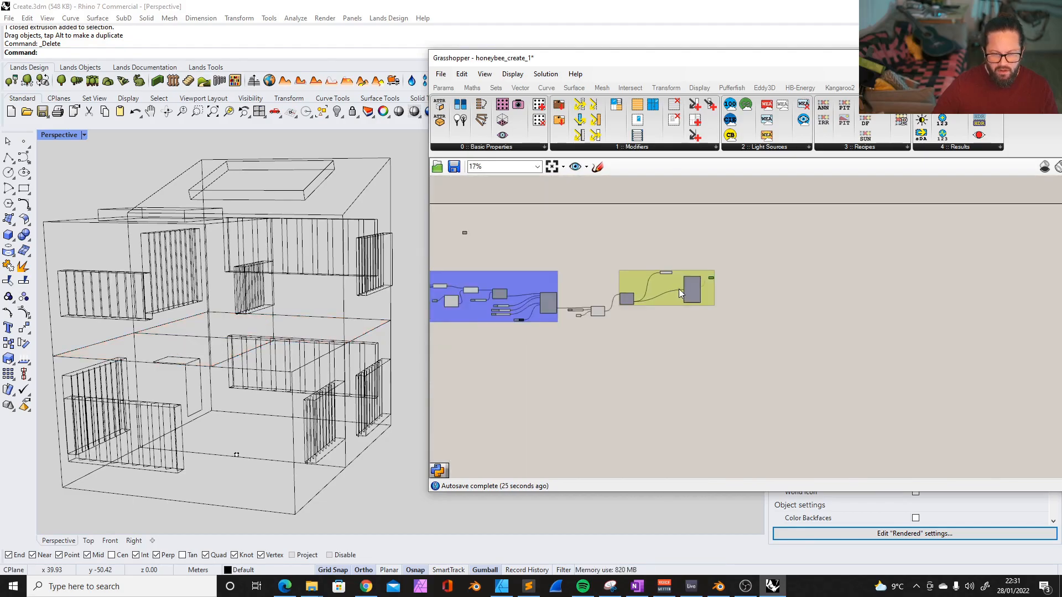
scroll(749, 298, down, 2)
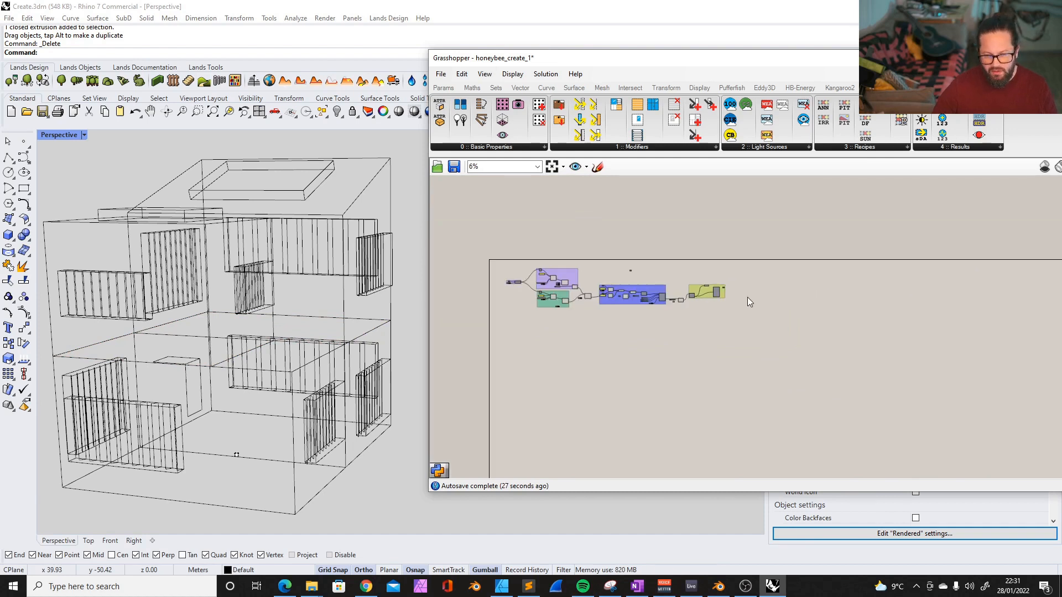
drag(708, 46, 650, 48)
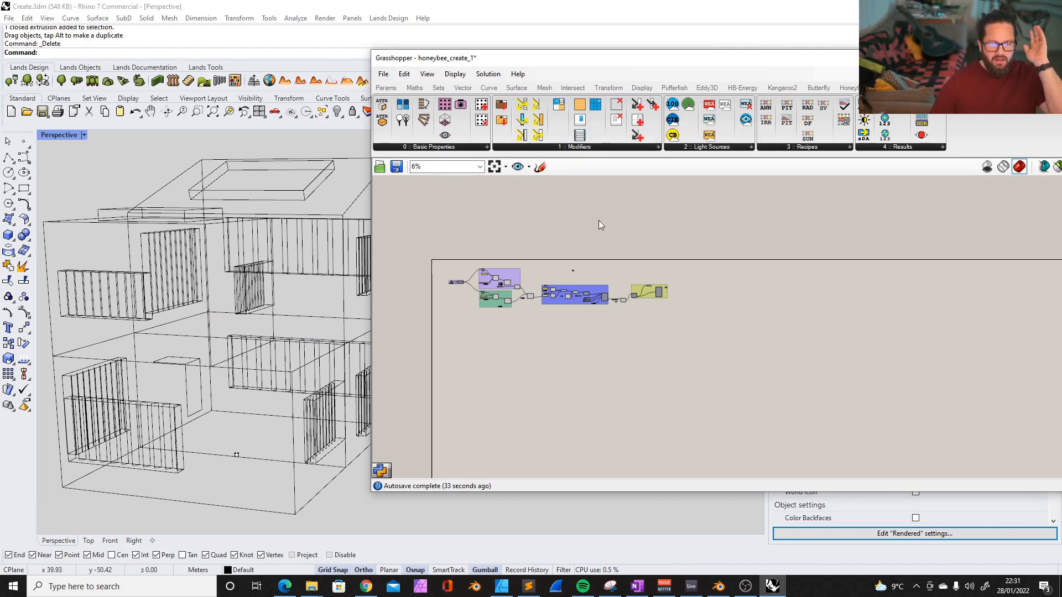
drag(577, 157, 586, 152)
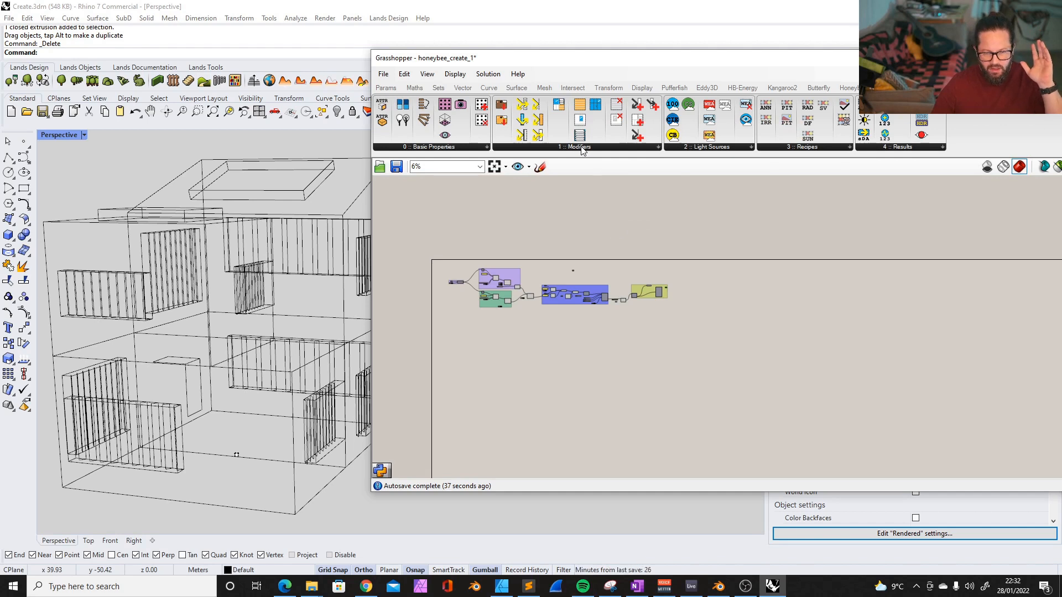
click(582, 149)
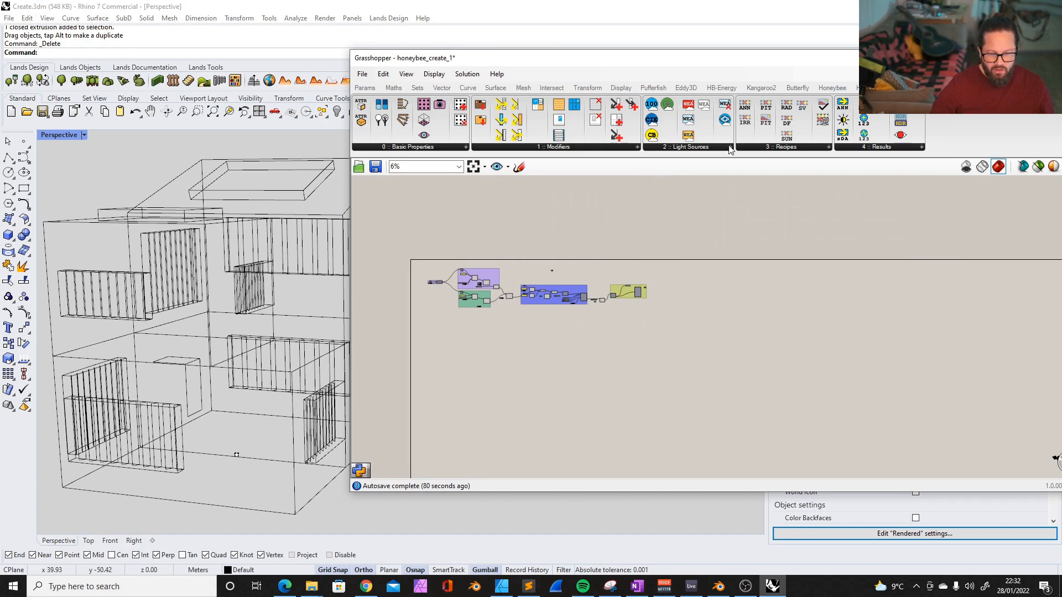
- Tidy the Visualisation group by placing HB Vizualize Wireframe above HB Model and repositioning HB Visualize by Type and the Mesh parameter
scroll(641, 299, up, 5)
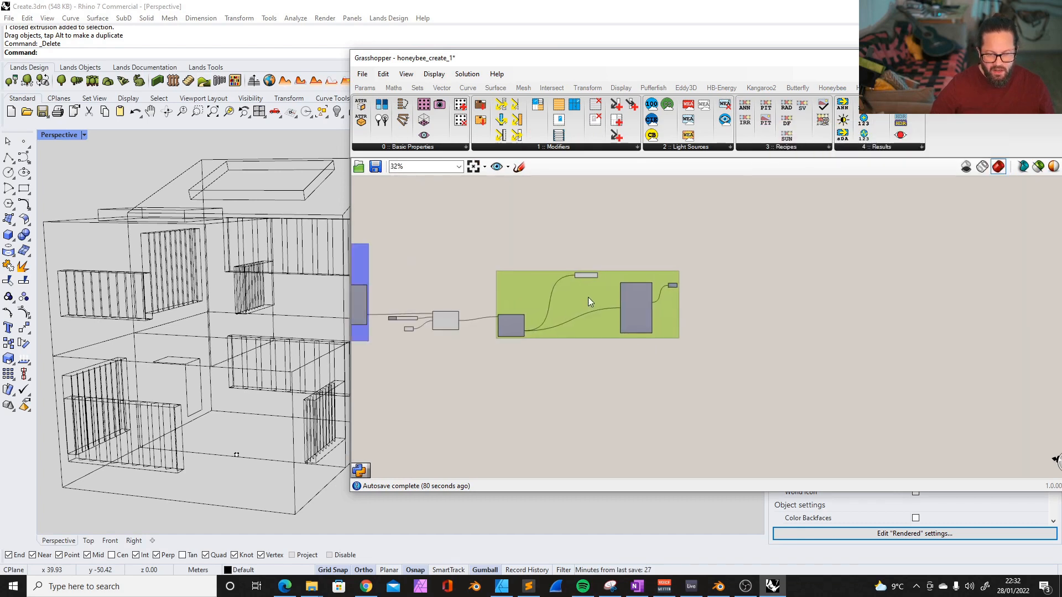
scroll(560, 322, up, 3)
scroll(560, 321, down, 2)
click(539, 204)
drag(540, 204, 482, 210)
drag(695, 230, 554, 278)
drag(779, 221, 657, 302)
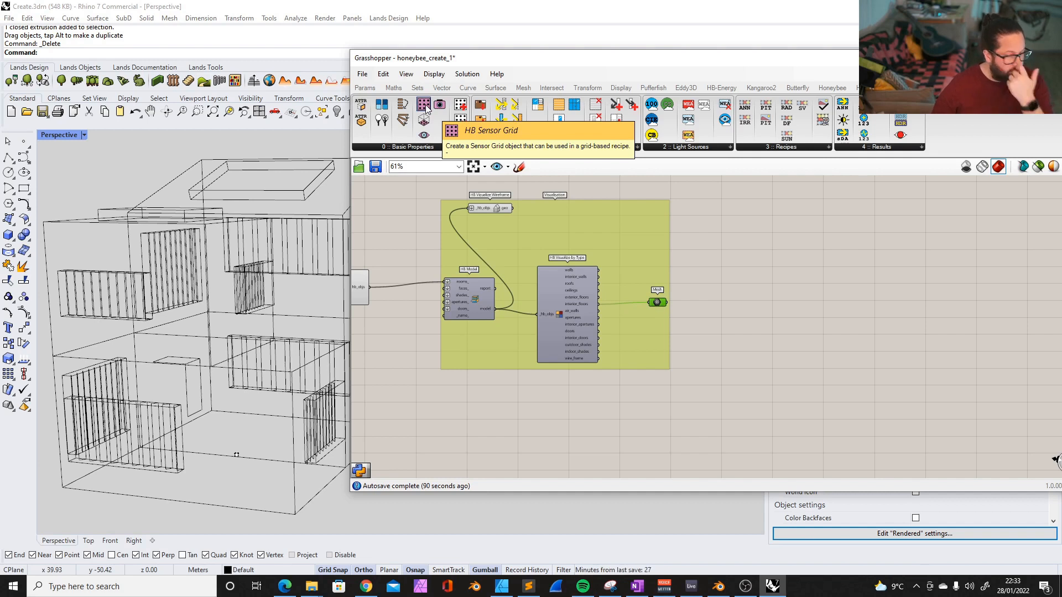
click(843, 330)
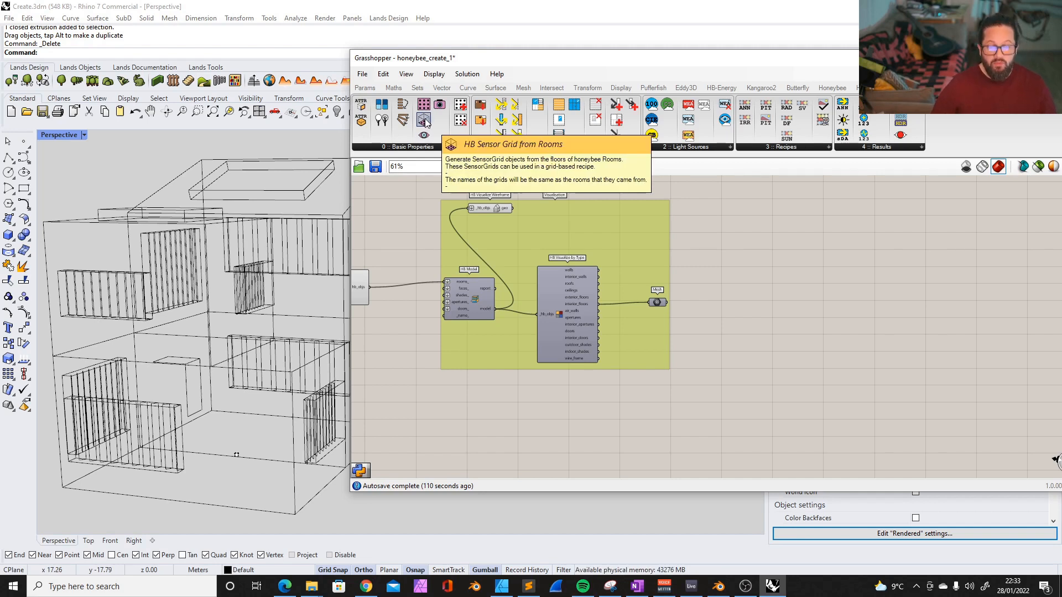
- Add an HB Sensor Grid from Rooms component above the Visualisation group and connect the HB Rotate output to its _rooms input
drag(426, 123, 488, 411)
scroll(597, 396, down, 2)
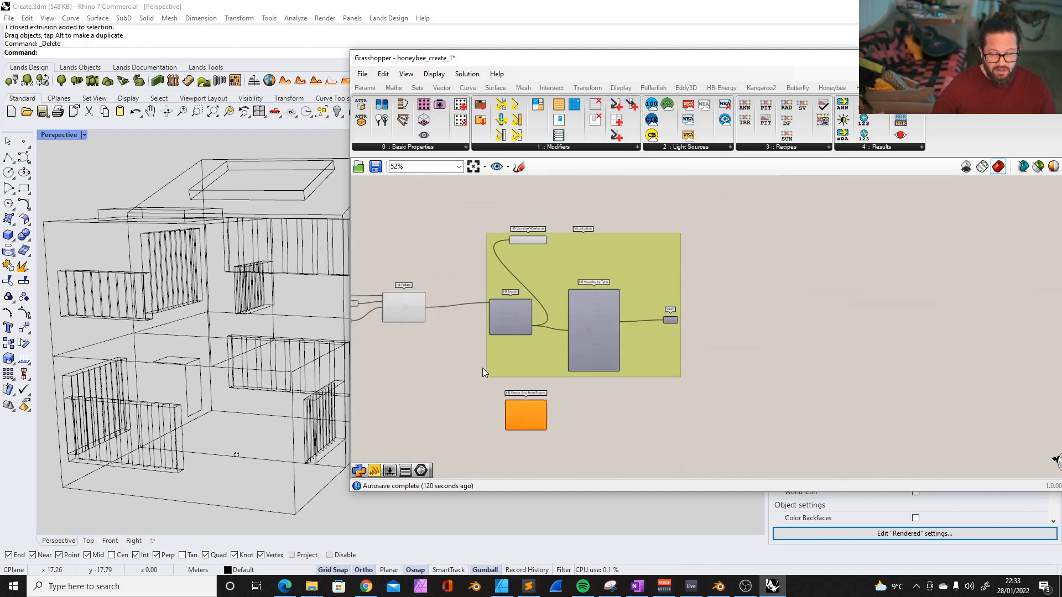
scroll(480, 370, up, 3)
scroll(568, 371, down, 5)
scroll(421, 320, up, 5)
scroll(706, 440, down, 1)
drag(634, 426, 742, 253)
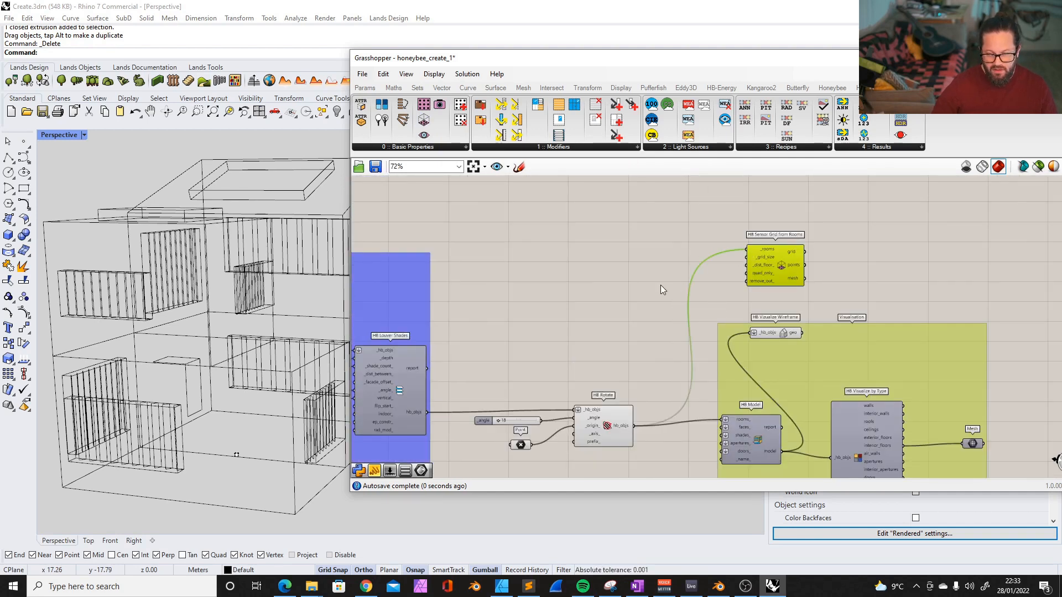
- Nudge HB Sensor Grid from Rooms into place and connect a number slider of 0.250 to its _grid_size input
scroll(622, 294, down, 2)
scroll(764, 276, up, 5)
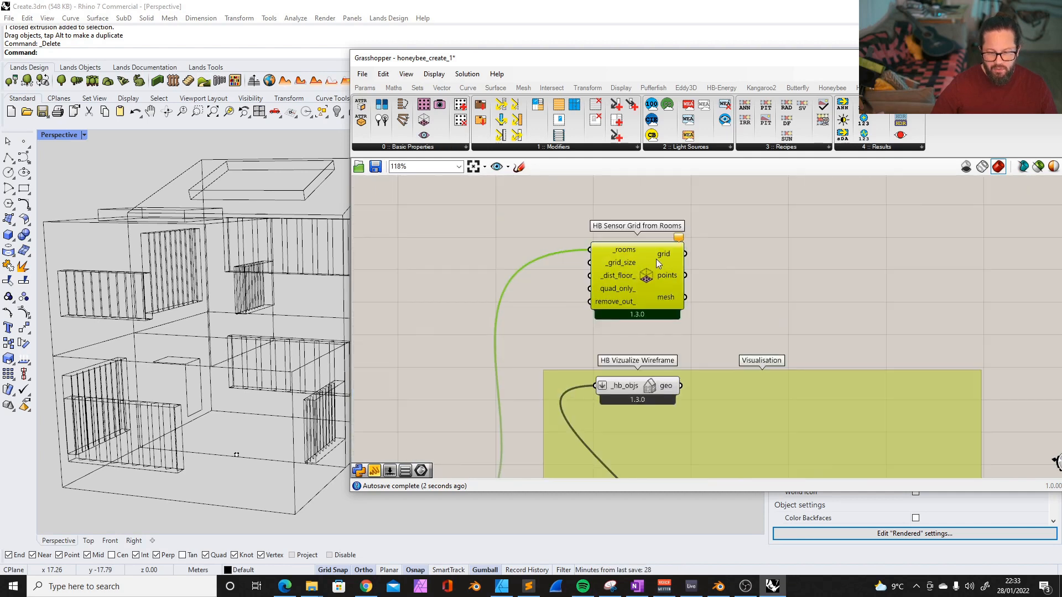
drag(649, 250, 634, 246)
click(766, 267)
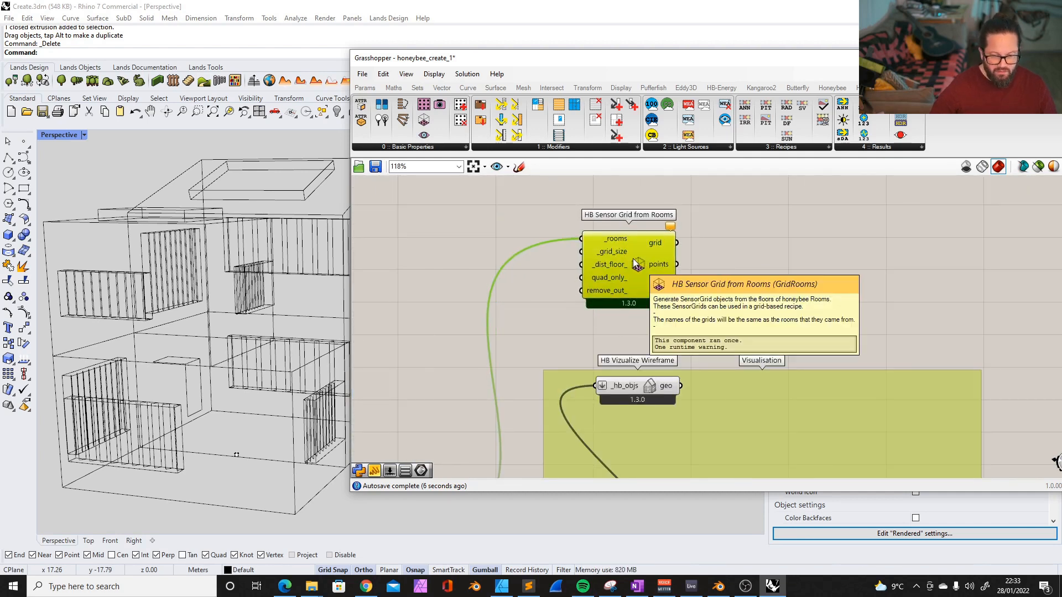
drag(639, 253, 637, 255)
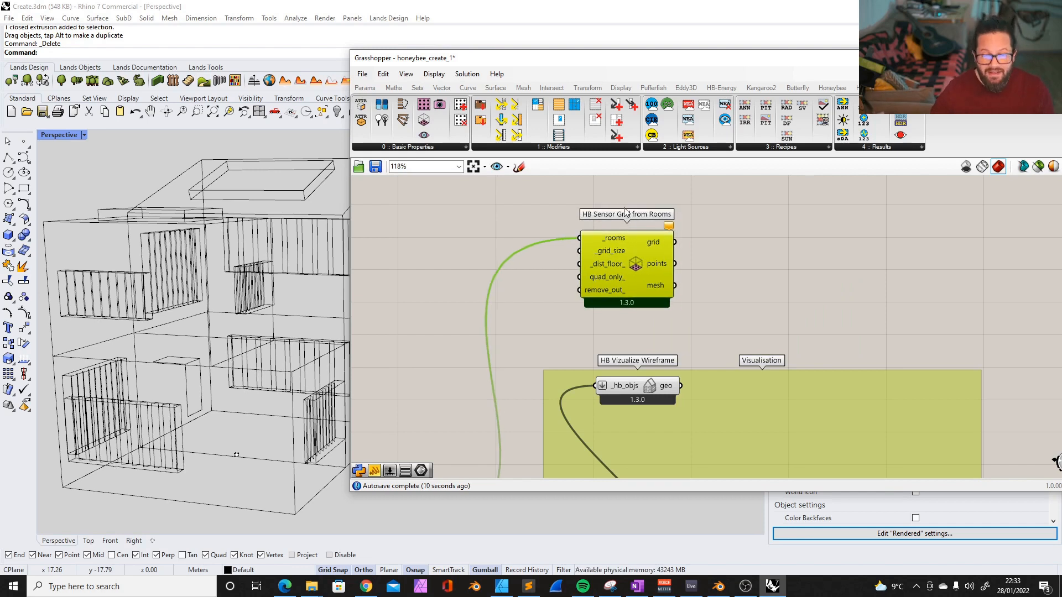
click(365, 87)
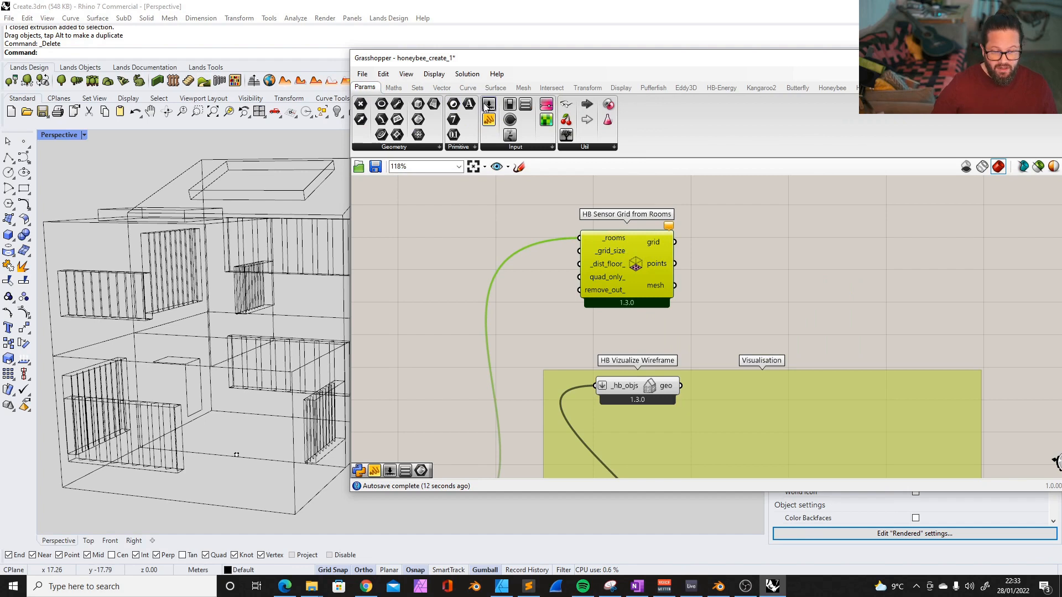
drag(489, 111, 579, 251)
- Examine the sensor grid points on both floors of the building model from several angles and distances
right_drag(284, 367, 244, 318)
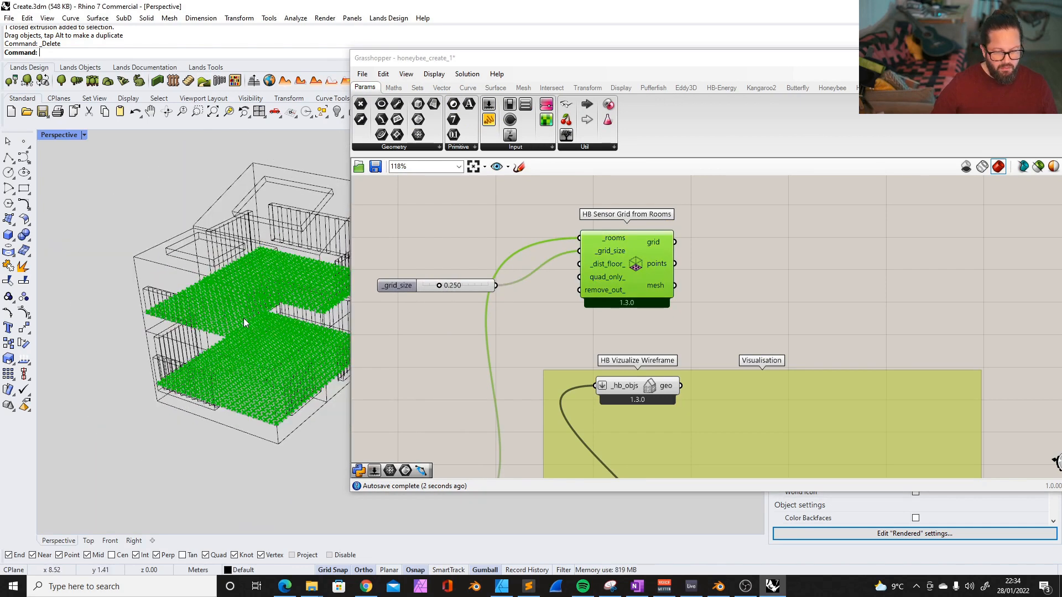
scroll(243, 318, up, 5)
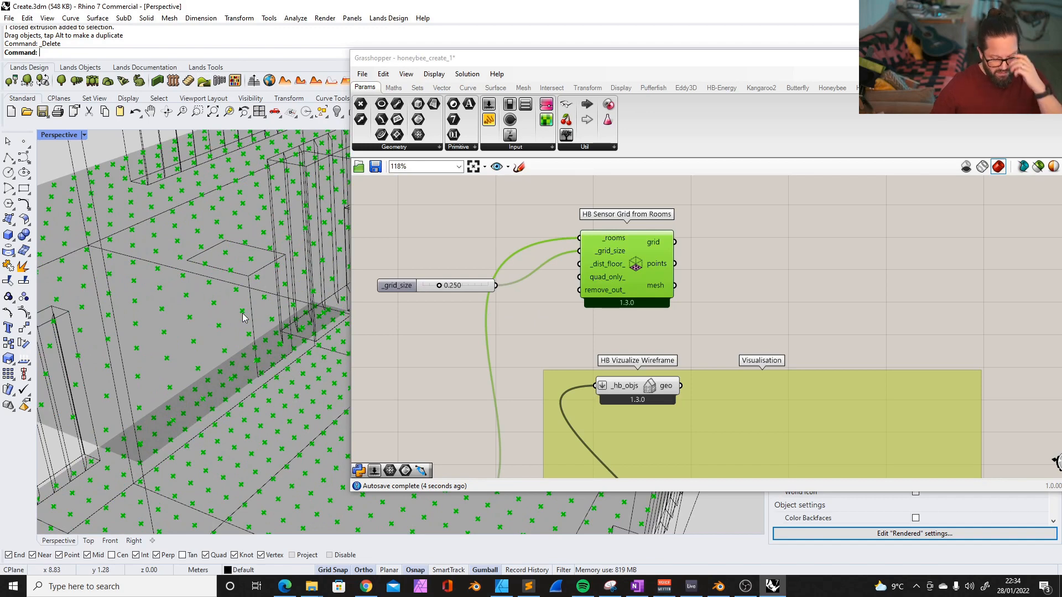
scroll(244, 318, down, 10)
right_drag(282, 367, 288, 335)
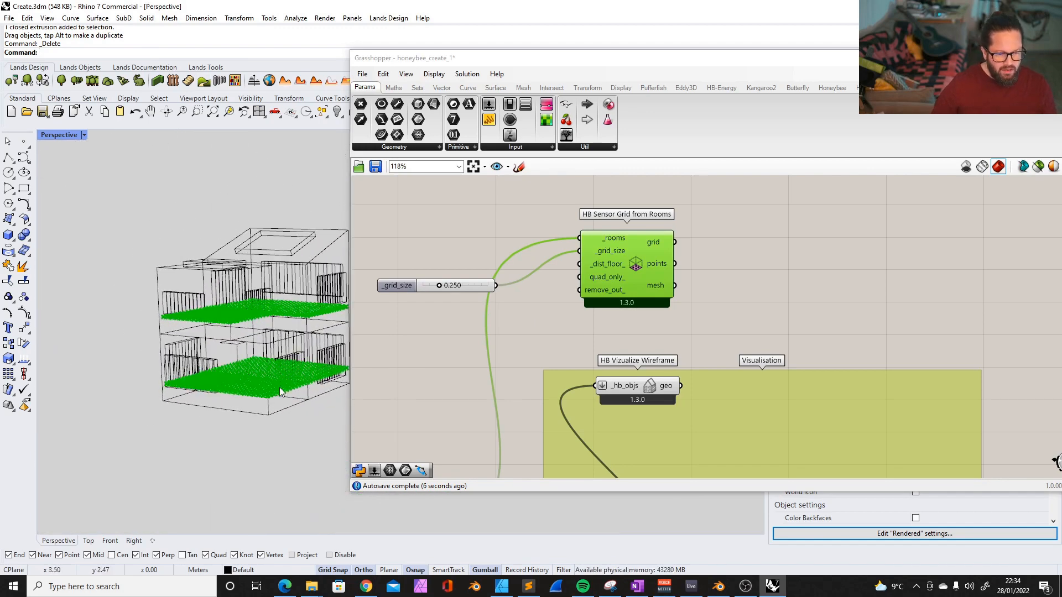
scroll(244, 374, up, 8)
scroll(244, 374, down, 4)
right_drag(244, 374, 296, 326)
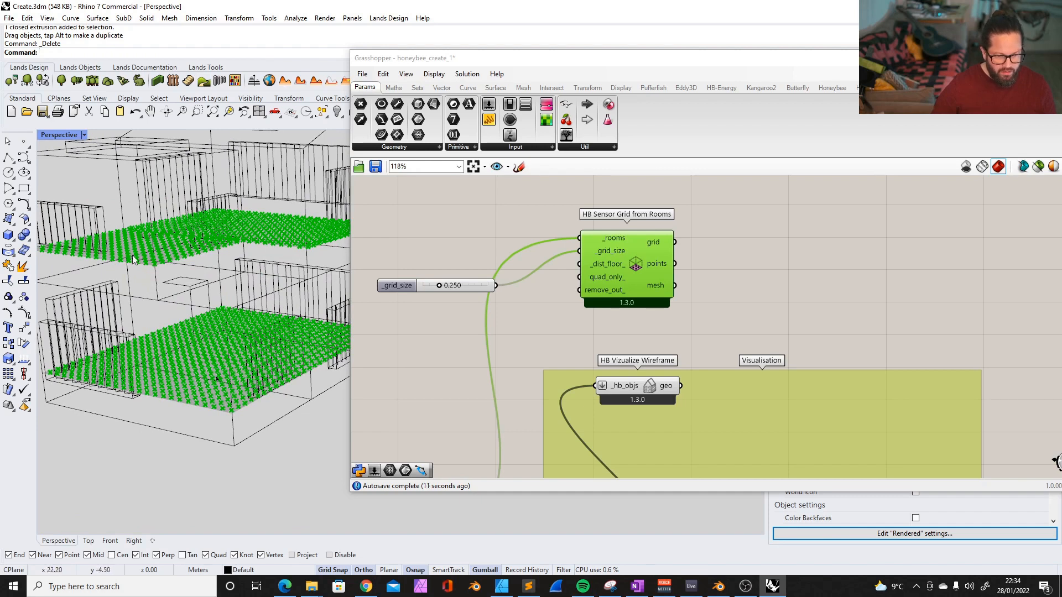
scroll(203, 323, down, 5)
right_drag(204, 324, 222, 292)
scroll(225, 291, up, 2)
mouse_move(262, 244)
right_down()
mouse_move(268, 266)
mouse_move(280, 246)
right_up()
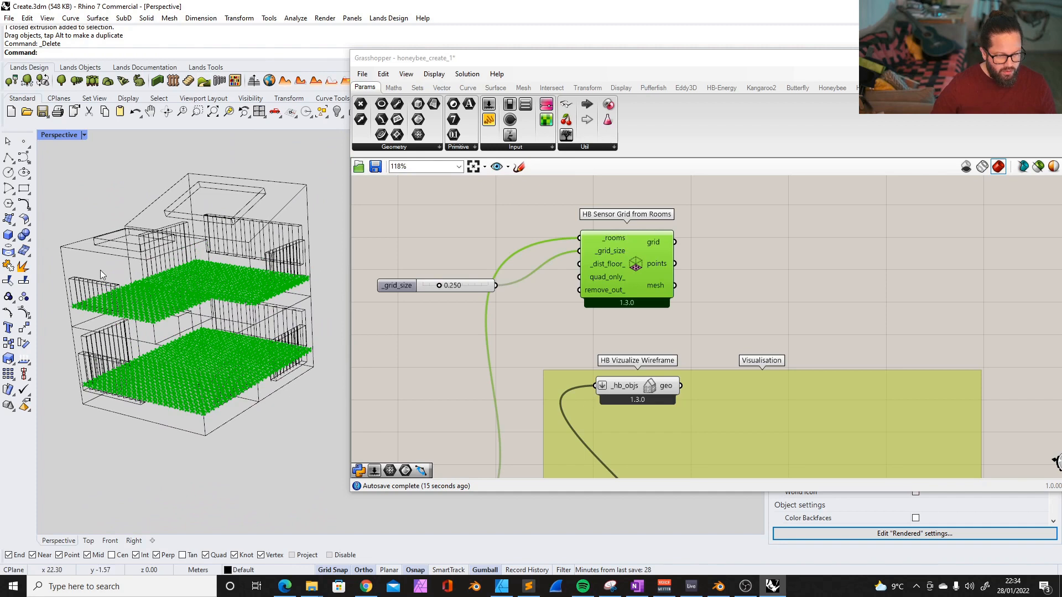
scroll(296, 342, down, 4)
right_drag(296, 341, 247, 244)
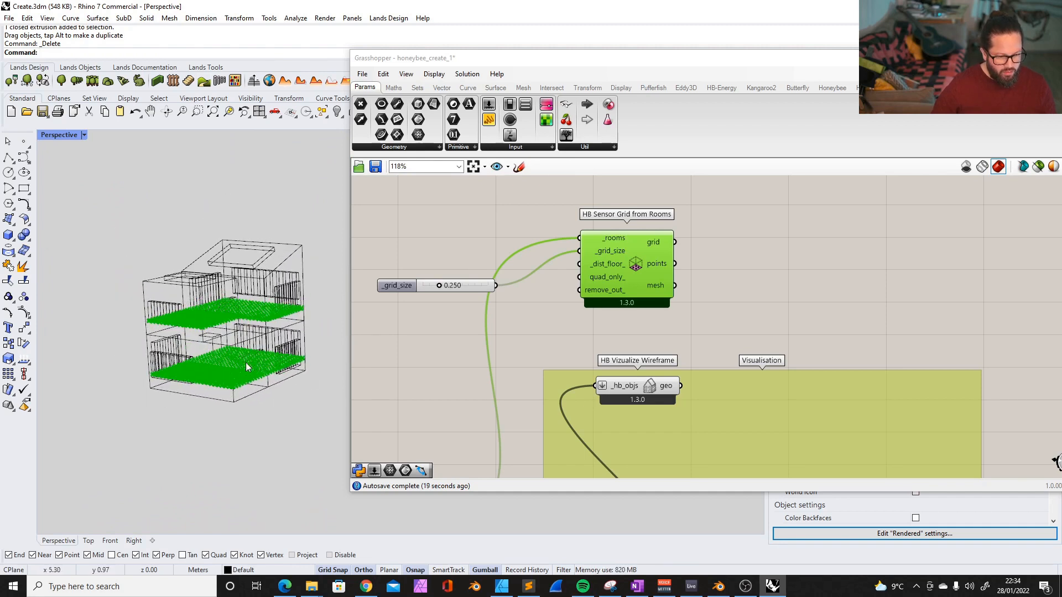
scroll(244, 371, up, 4)
scroll(218, 360, down, 3)
right_drag(225, 381, 229, 360)
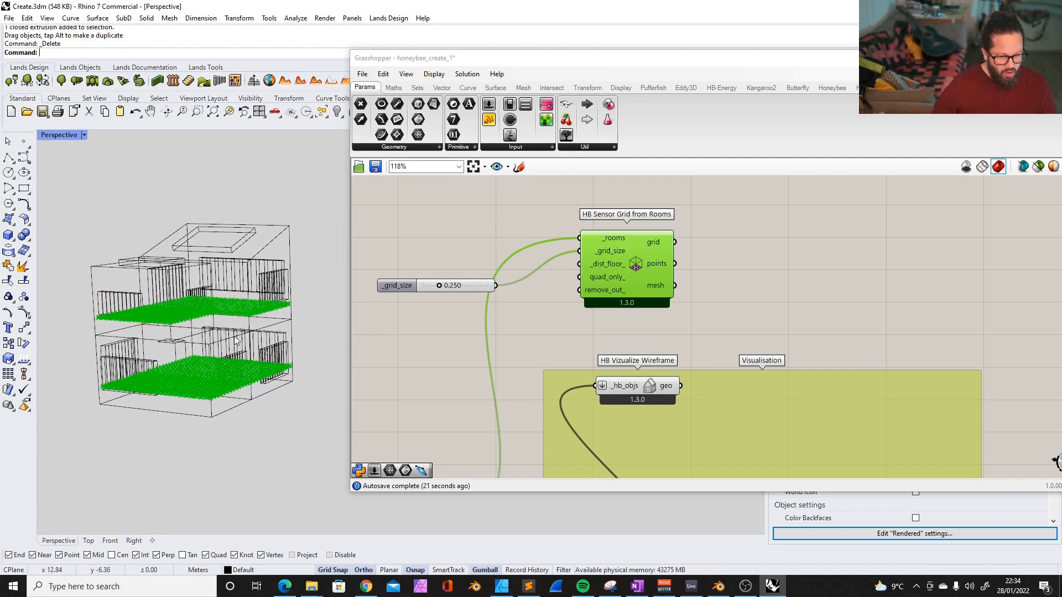
scroll(221, 310, up, 3)
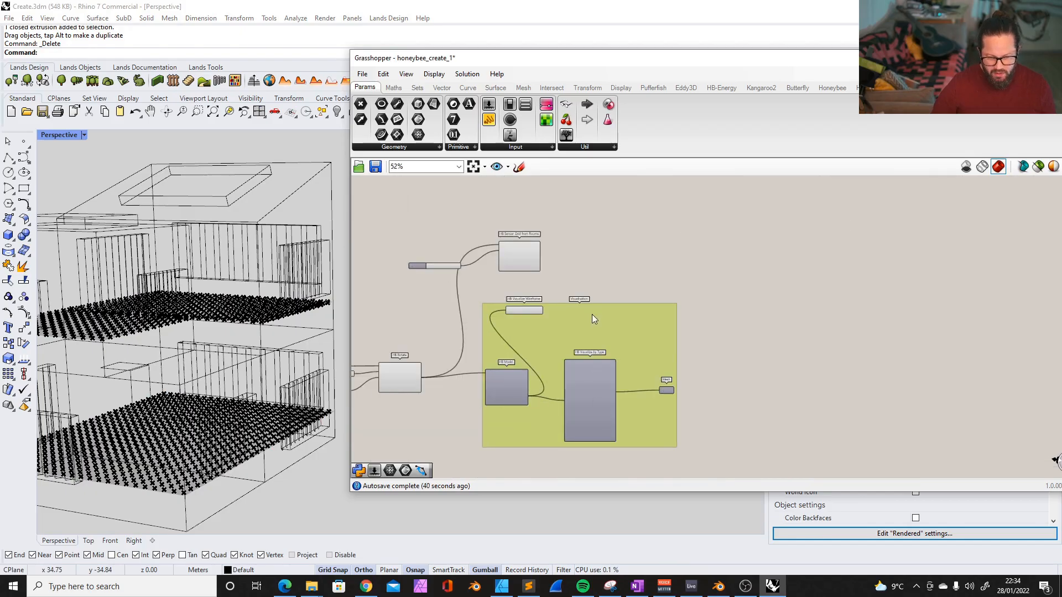
- Shift the Visualisation group away from HB Rotate, and move HB Sensor Grid from Rooms with its slider along with it
drag(592, 314, 813, 299)
scroll(453, 251, up, 2)
scroll(453, 251, down, 2)
scroll(537, 253, up, 2)
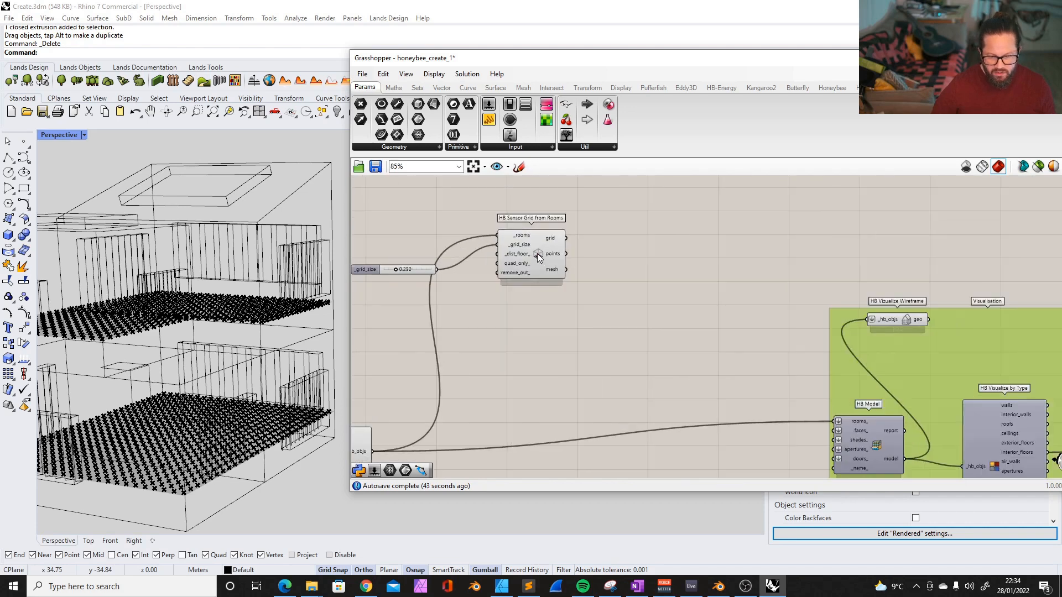
scroll(510, 270, down, 2)
drag(388, 221, 567, 289)
drag(542, 259, 708, 250)
scroll(715, 263, down, 3)
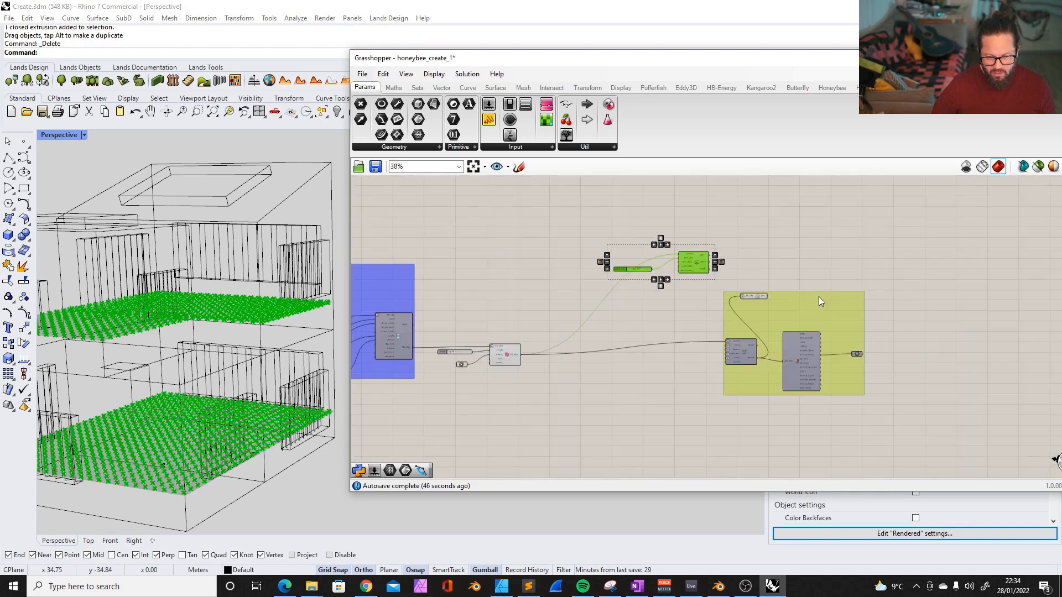
- Move HB Visualize by Type and its Mesh parameter farther from HB Model to free space inside the Visualisation group
scroll(810, 302, up, 5)
scroll(611, 285, down, 5)
scroll(667, 377, up, 3)
scroll(666, 377, up, 2)
drag(679, 312, 882, 327)
- Add the HB-Radiance component HB Assign Grids and Views beside HB Sensor Grid from Rooms
drag(863, 62, 748, 62)
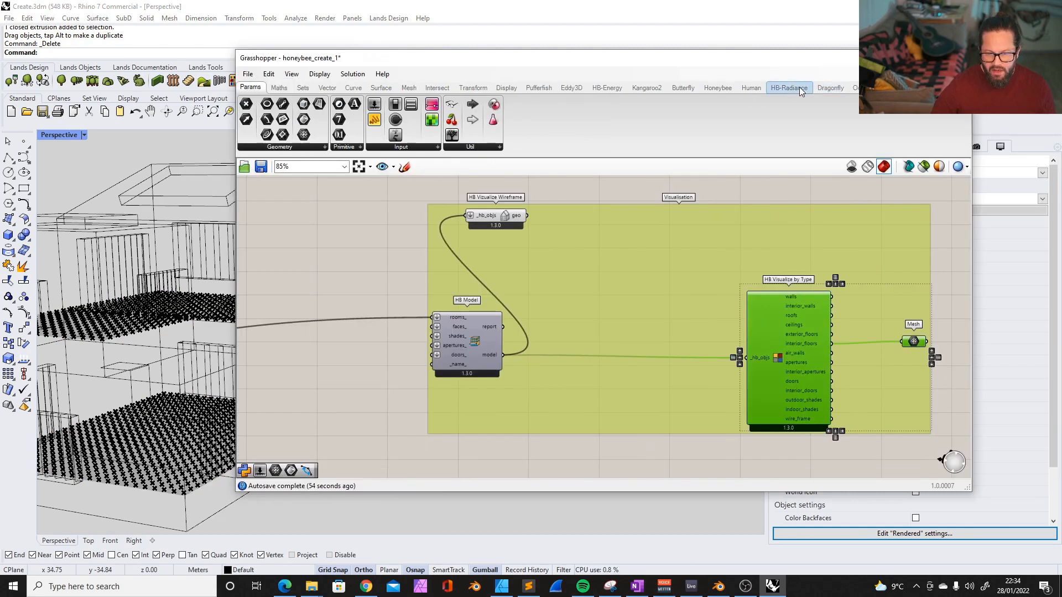
click(784, 89)
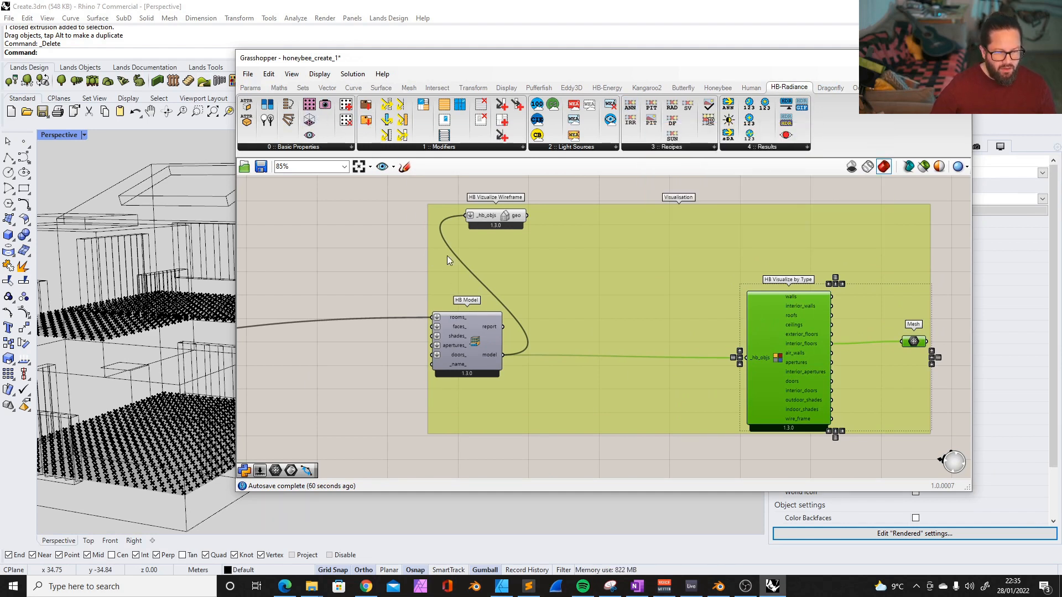
drag(492, 358, 490, 372)
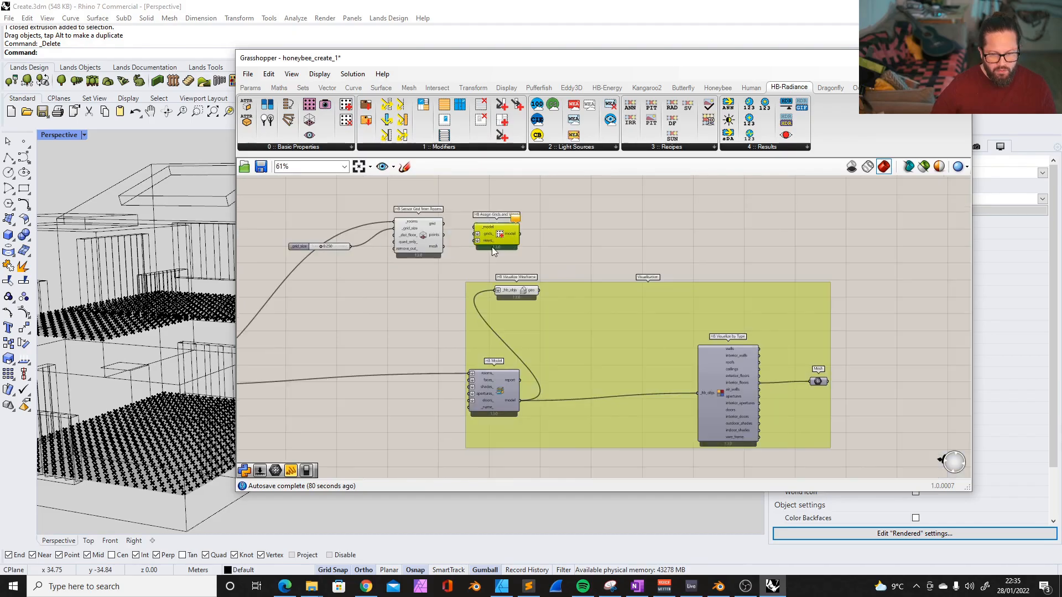
scroll(492, 246, up, 4)
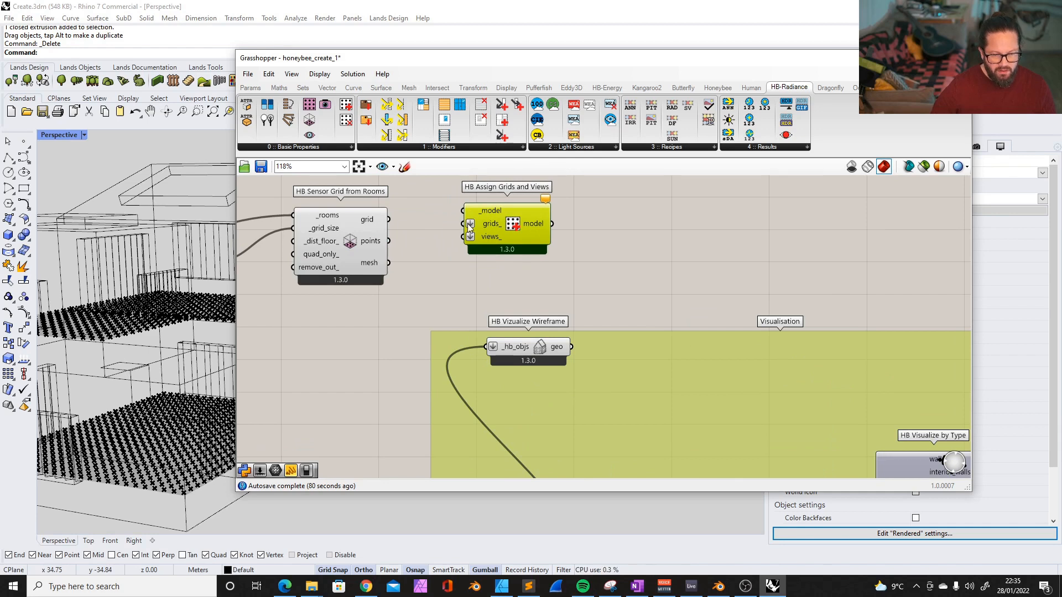
mouse_move(371, 269)
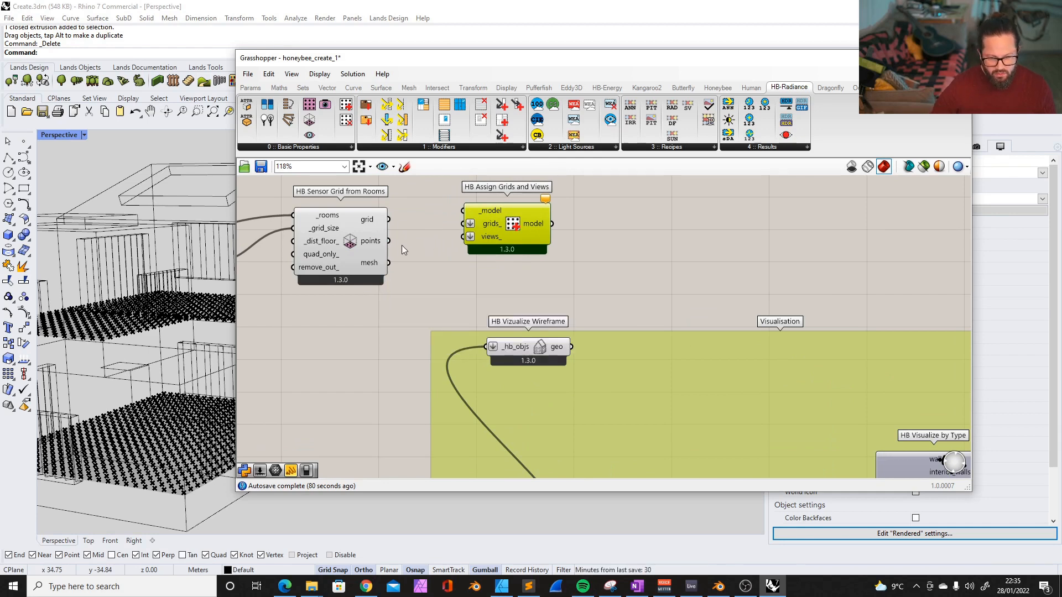
click(370, 269)
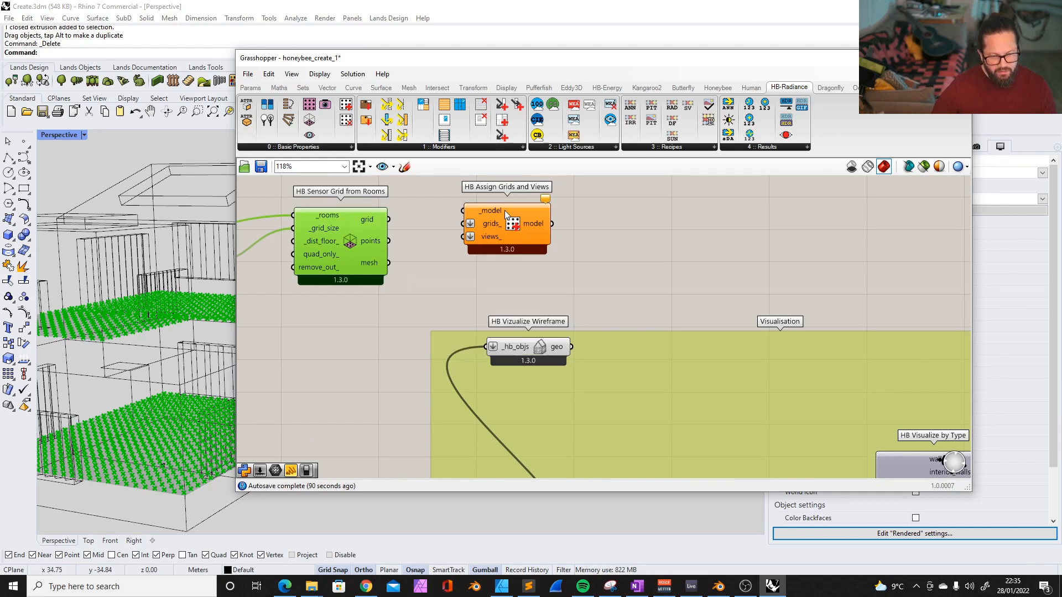
drag(505, 211, 490, 219)
click(624, 255)
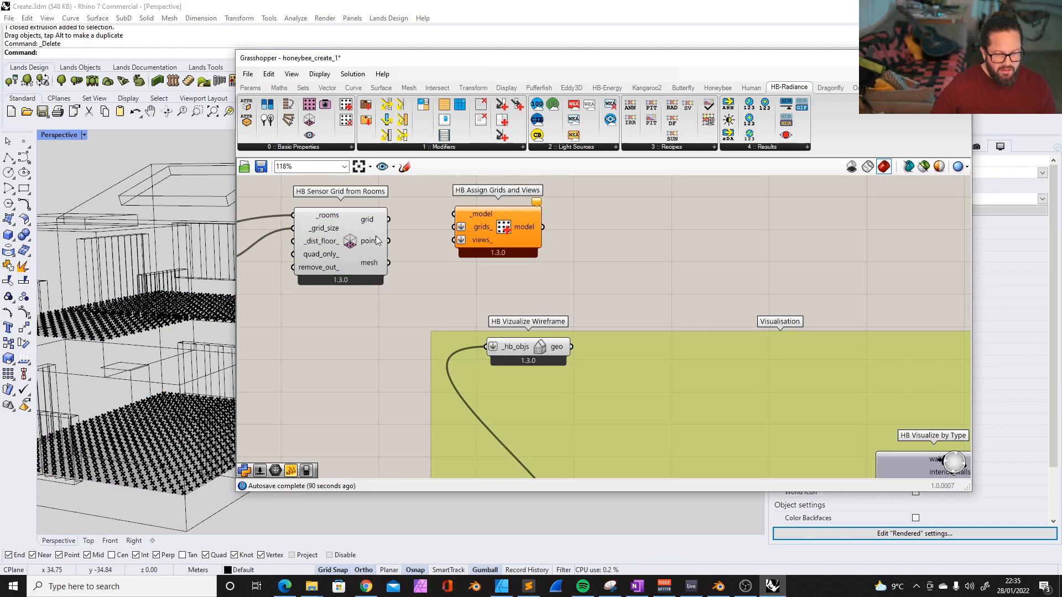
- Connect the sensor grid output to grids_ and the HB Model output to _model on HB Assign Grids and Views
drag(388, 220, 458, 226)
scroll(553, 248, down, 3)
click(531, 235)
drag(536, 234, 581, 234)
drag(499, 465, 519, 217)
right_drag(576, 218, 543, 224)
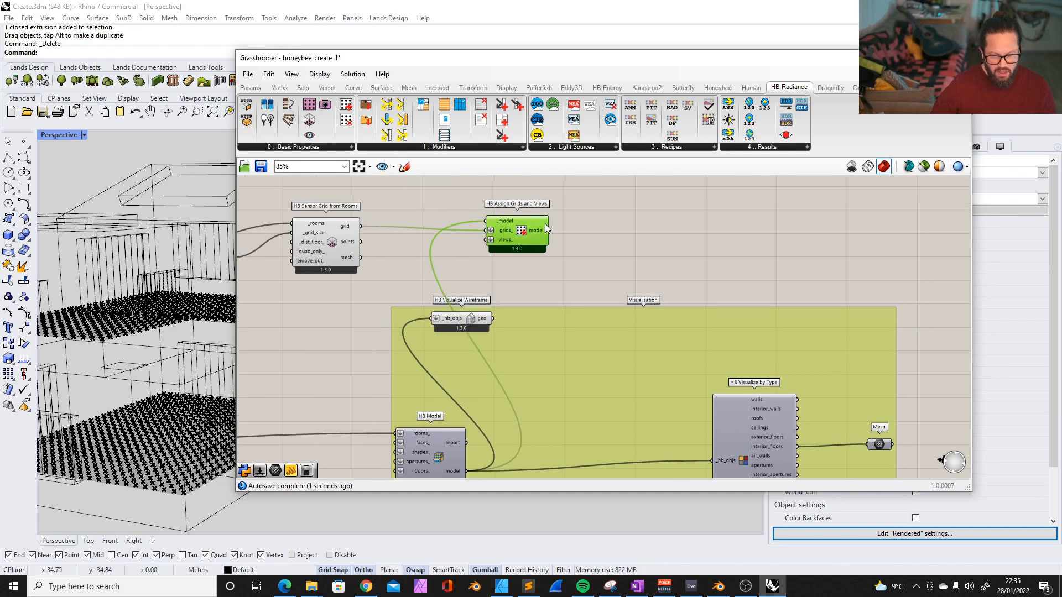
- Place HB Assign Grids and Views right after HB Model in the Visualisation group and route its model output to both visualizers
scroll(545, 224, down, 2)
scroll(566, 239, up, 2)
drag(539, 223, 666, 416)
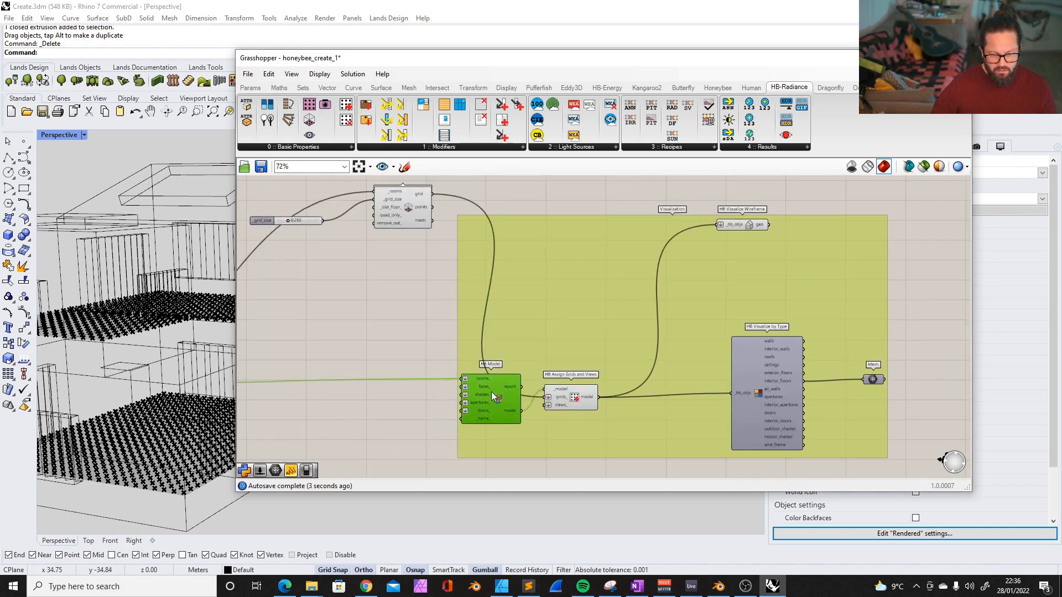
- Compact the layout by moving the sensor grid components closer and gathering HB Model, HB Visualize by Type, Mesh and HB Visualize Wireframe
drag(492, 393, 494, 384)
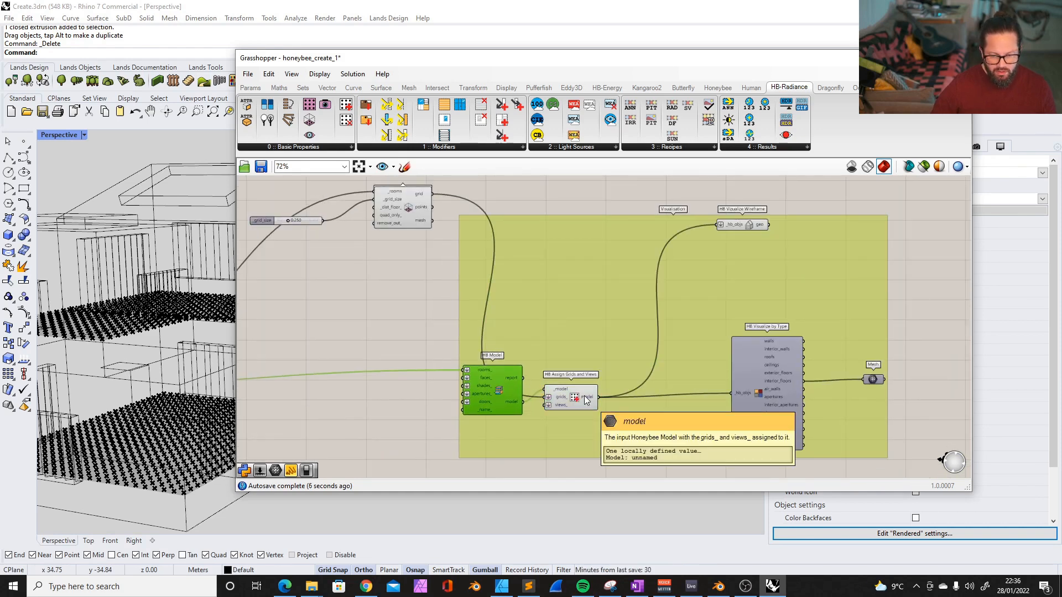
drag(403, 204, 403, 278)
drag(272, 221, 293, 281)
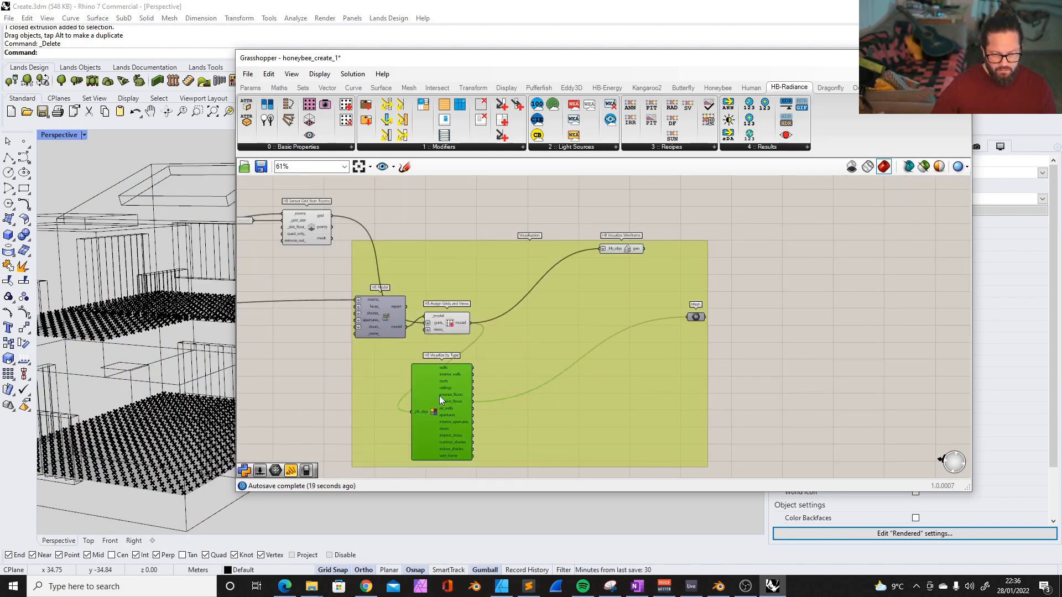
drag(439, 397, 404, 392)
drag(689, 323, 468, 403)
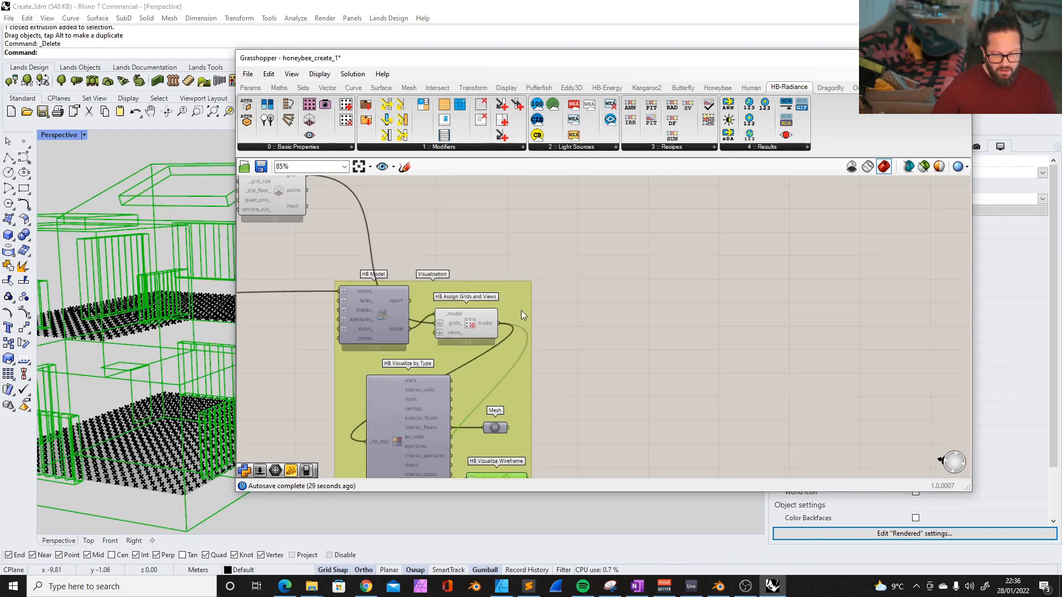
click(522, 314)
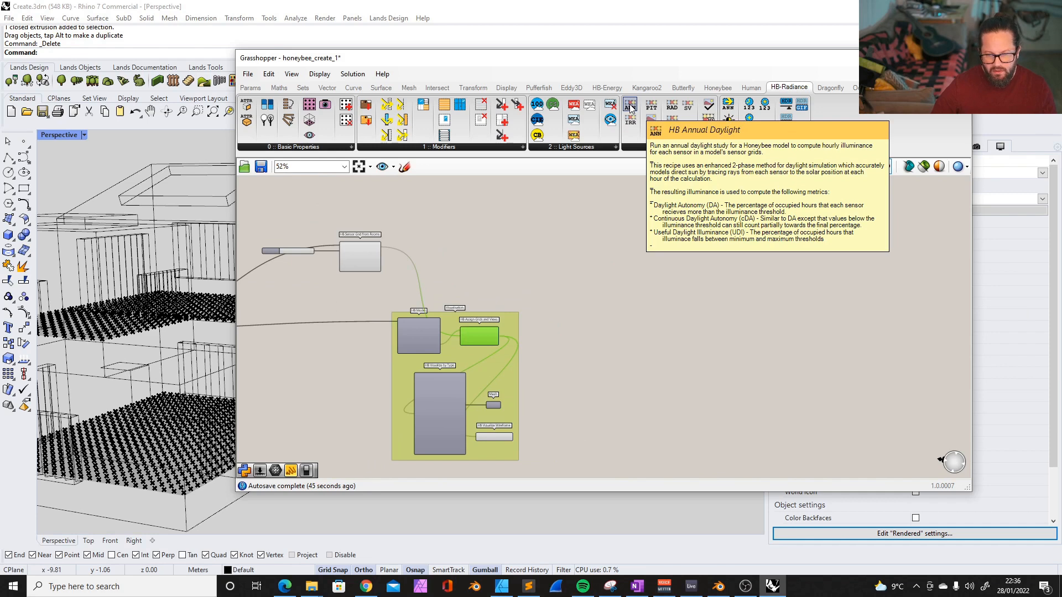
- Add HB Annual Daylight beside the Visualisation group and connect the HB Assign Grids and Views model output to its _model input
drag(631, 108, 678, 304)
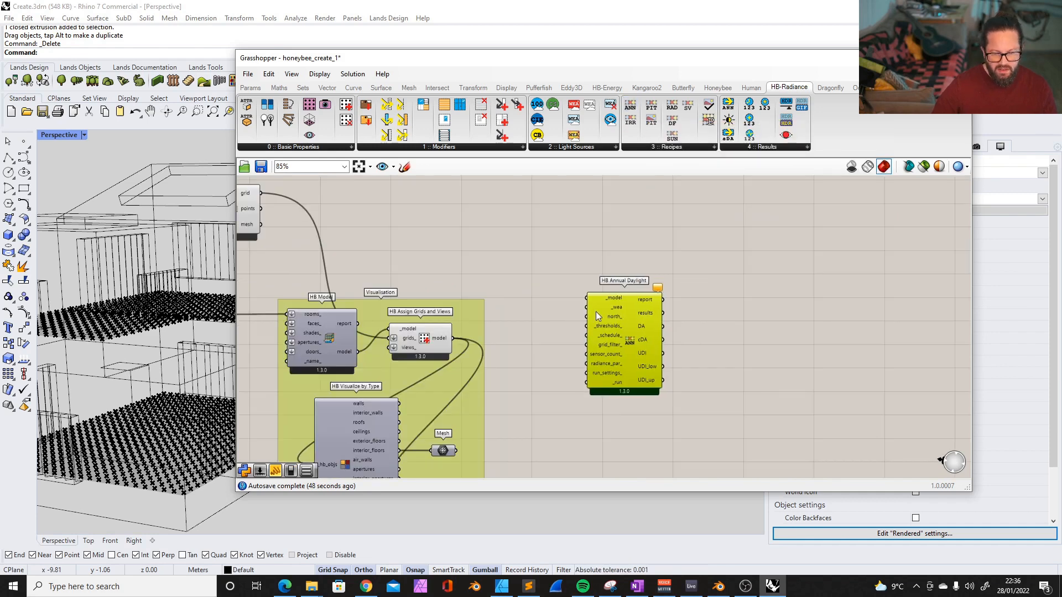
click(596, 310)
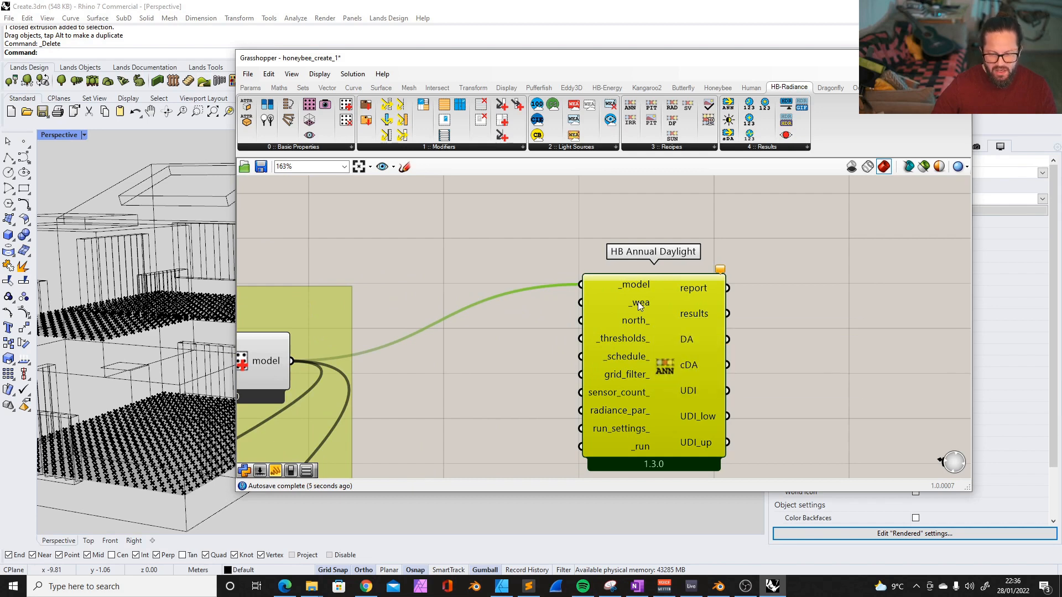
click(573, 147)
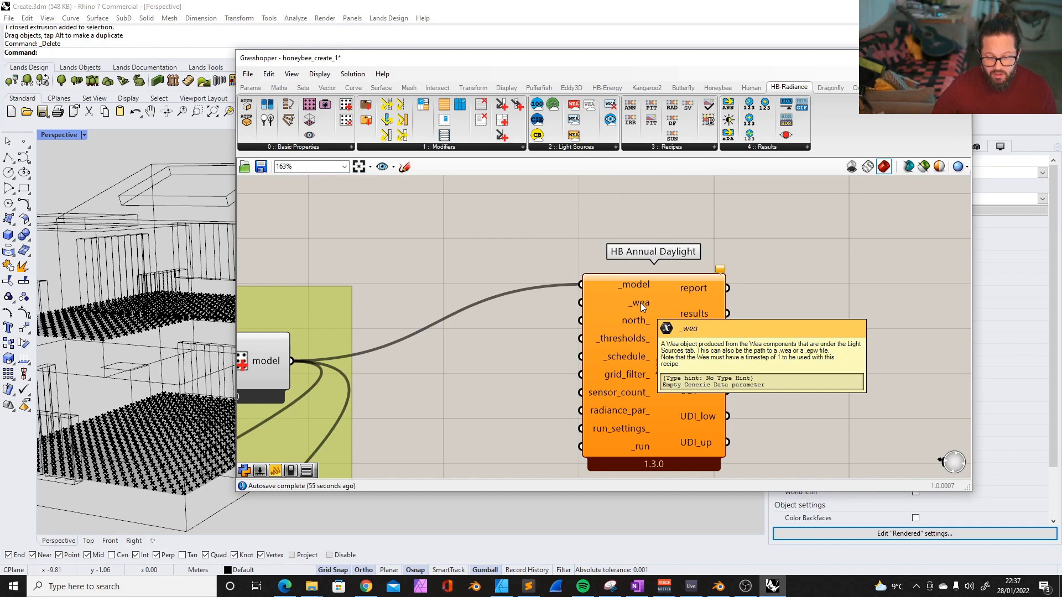
drag(671, 314, 695, 311)
click(695, 249)
- Add HB Wea From EPW before HB Annual Daylight and connect its wea output to the _wea input
mouse_move(669, 305)
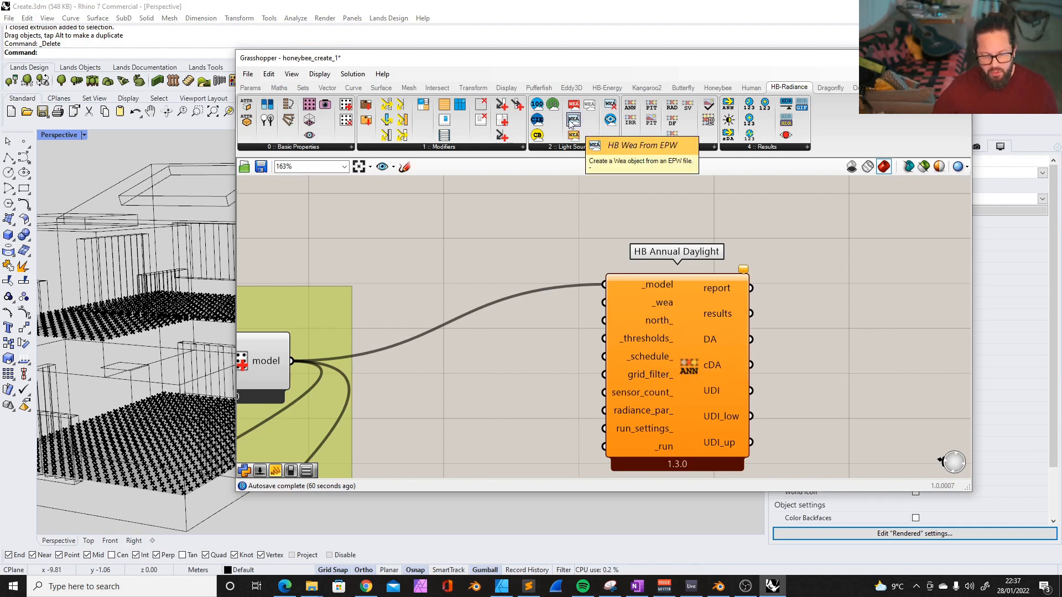
click(684, 319)
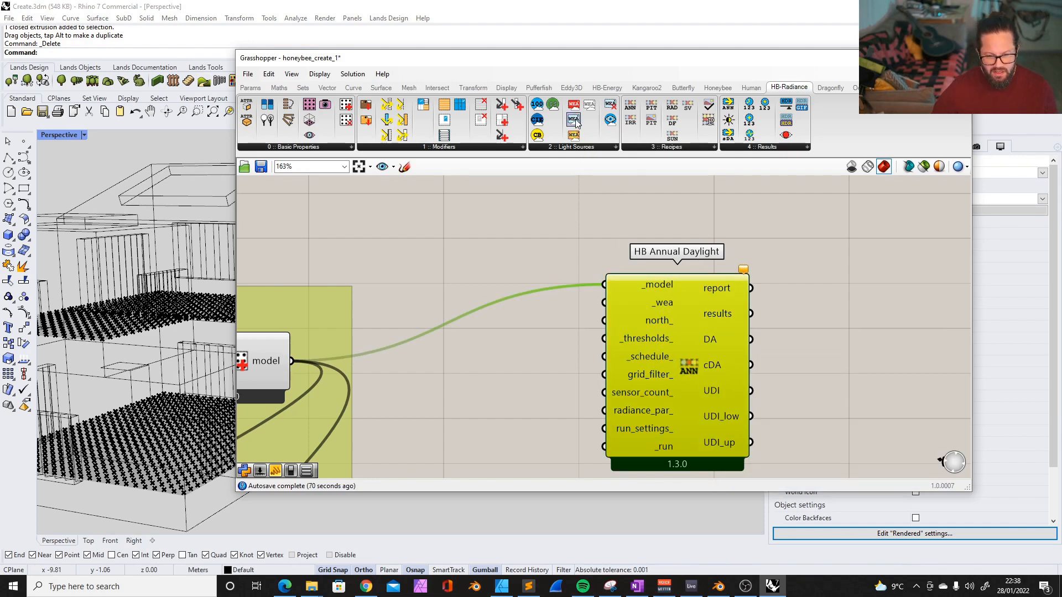
click(574, 147)
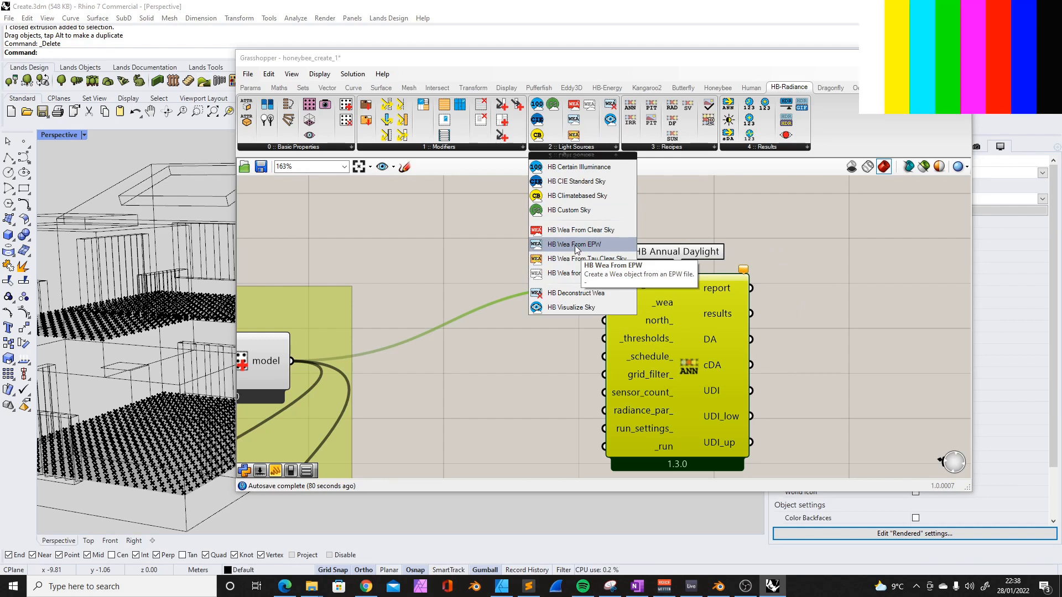
drag(576, 248, 487, 240)
right_drag(560, 268, 546, 258)
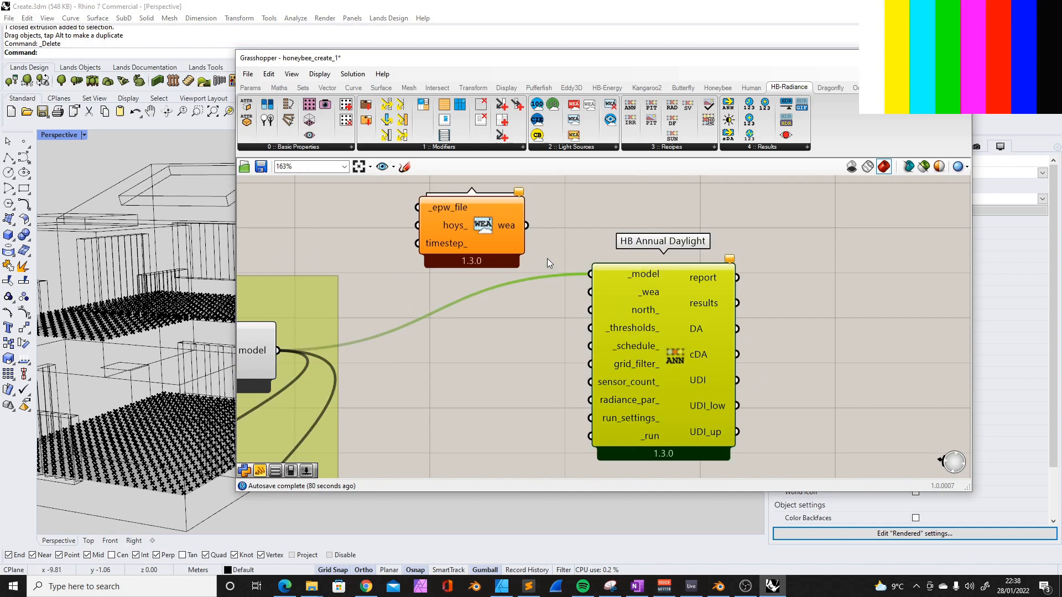
drag(678, 302, 733, 294)
drag(496, 224, 646, 283)
scroll(542, 260, down, 1)
right_drag(484, 223, 509, 254)
scroll(509, 254, up, 1)
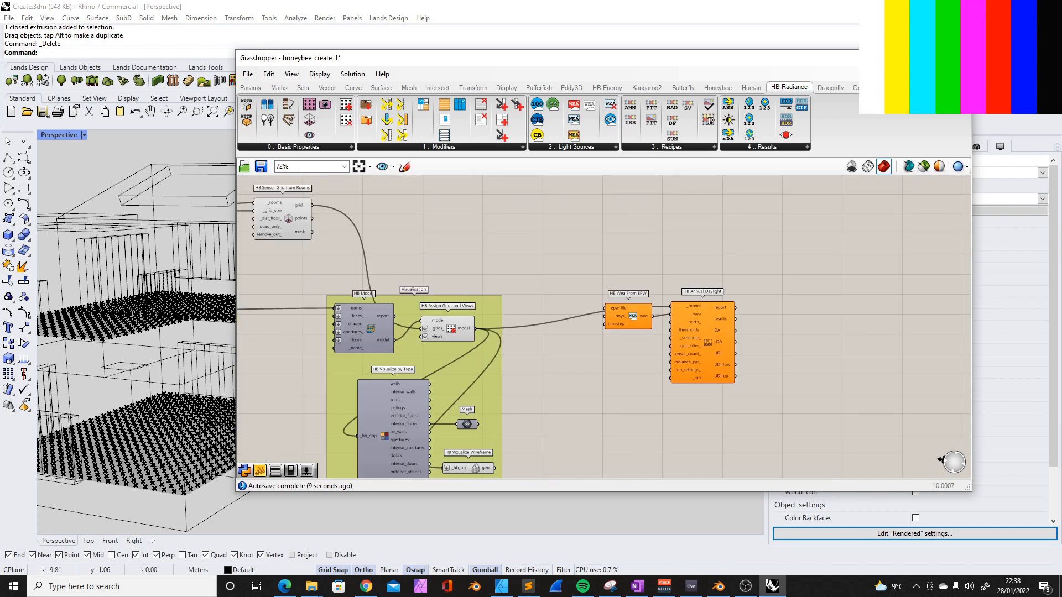
- Add the Ladybug components LB Download Weather and LB EPWmap above HB Wea From EPW, with LB EPWmap on top
click(894, 88)
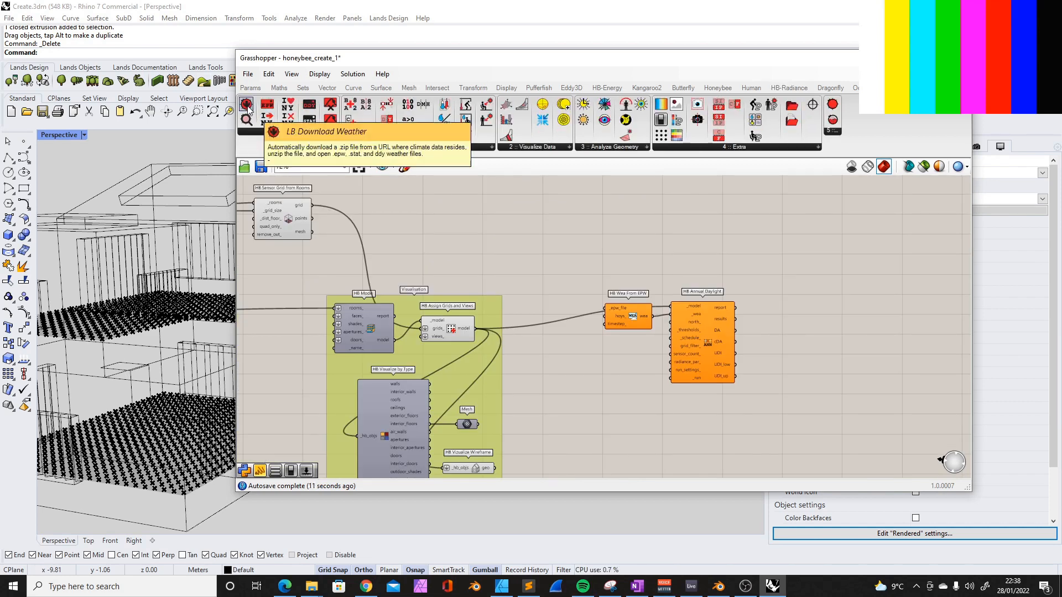
drag(247, 105, 573, 250)
scroll(565, 243, up, 3)
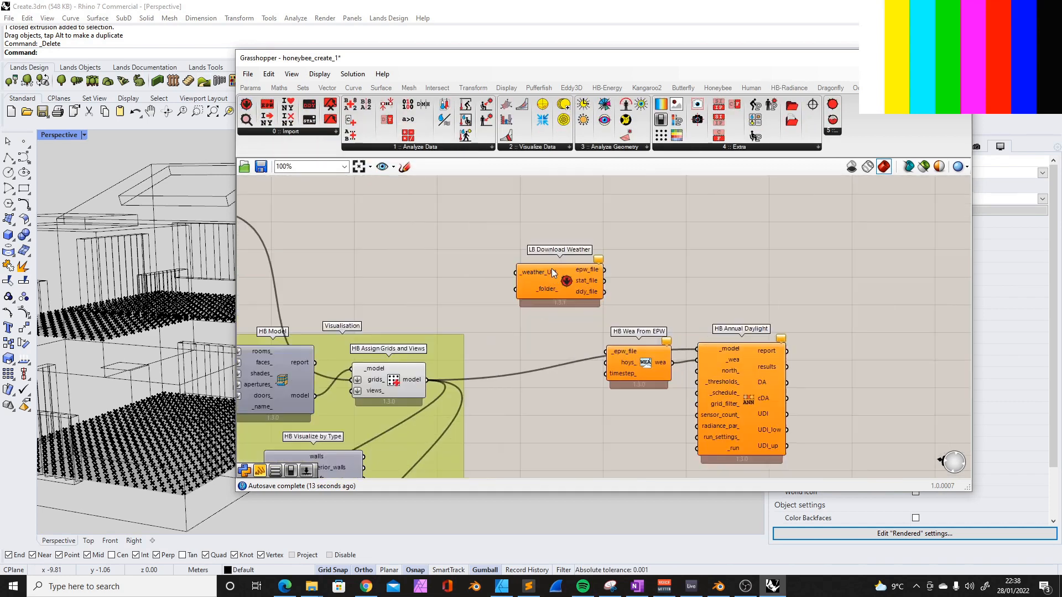
scroll(552, 268, up, 1)
click(541, 238)
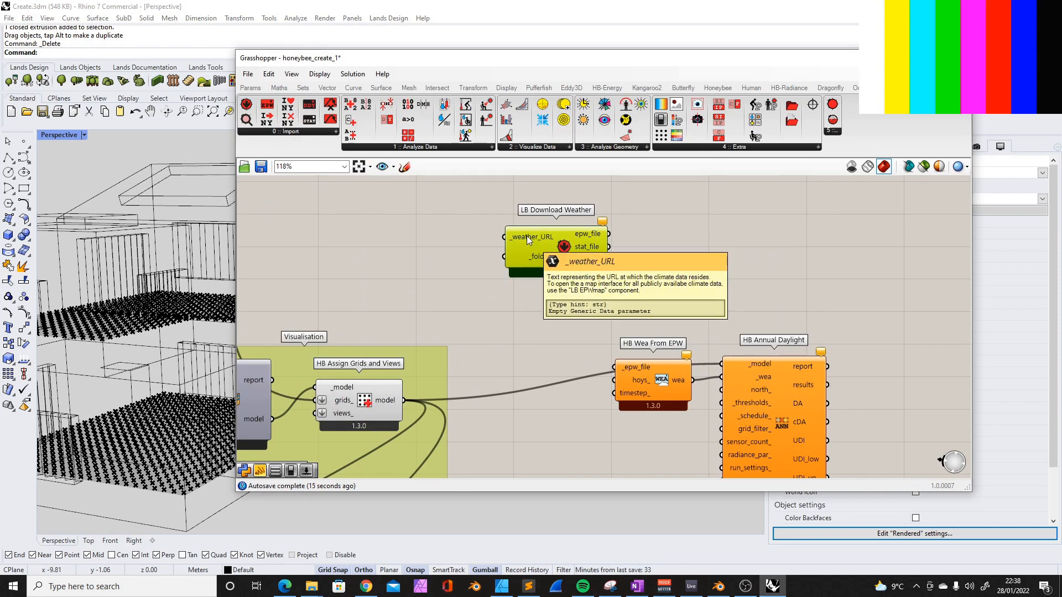
drag(529, 239, 532, 207)
drag(542, 270, 544, 281)
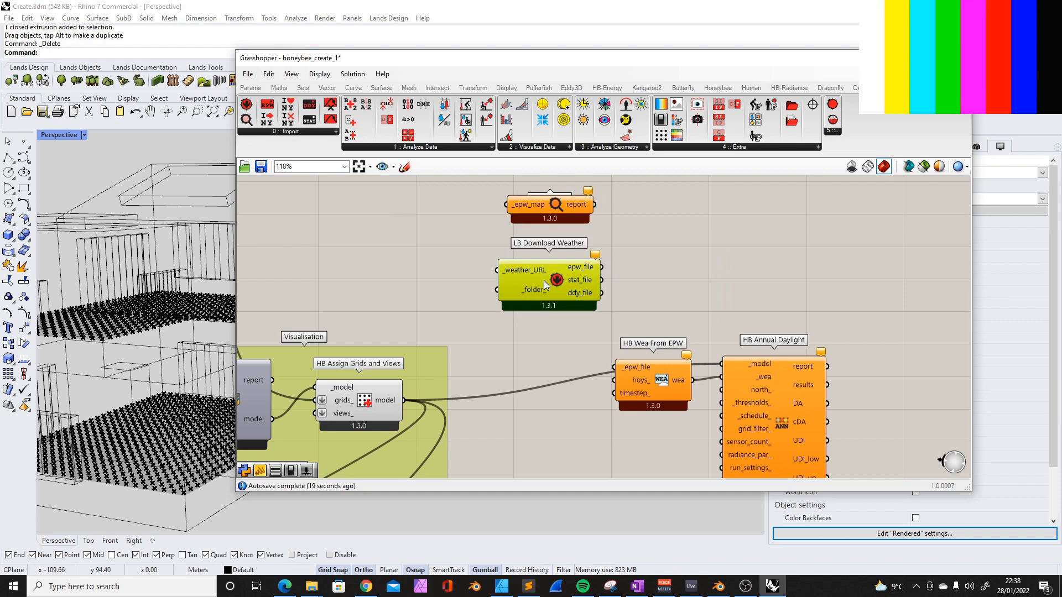
- Connect a Boolean Toggle to the _epw_map input of LB EPWmap and set it to True to open the map
drag(548, 210, 539, 214)
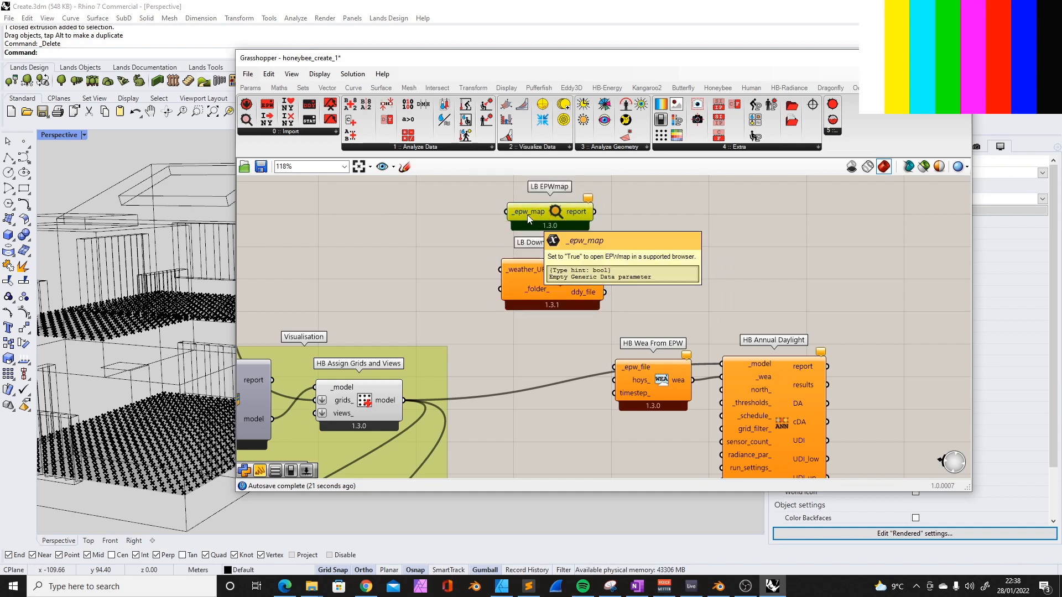
drag(544, 211, 546, 210)
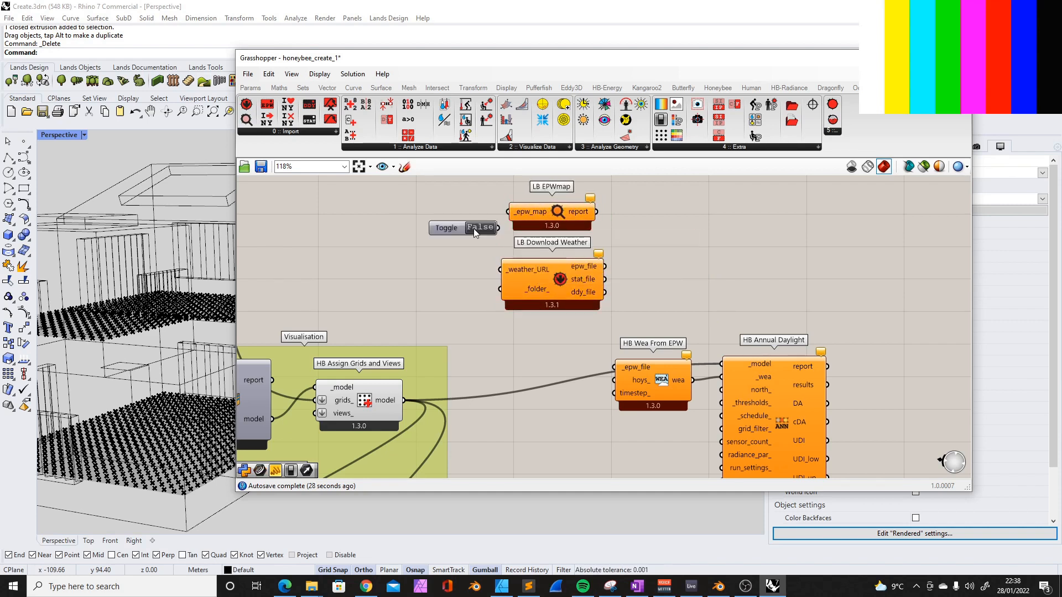
click(473, 227)
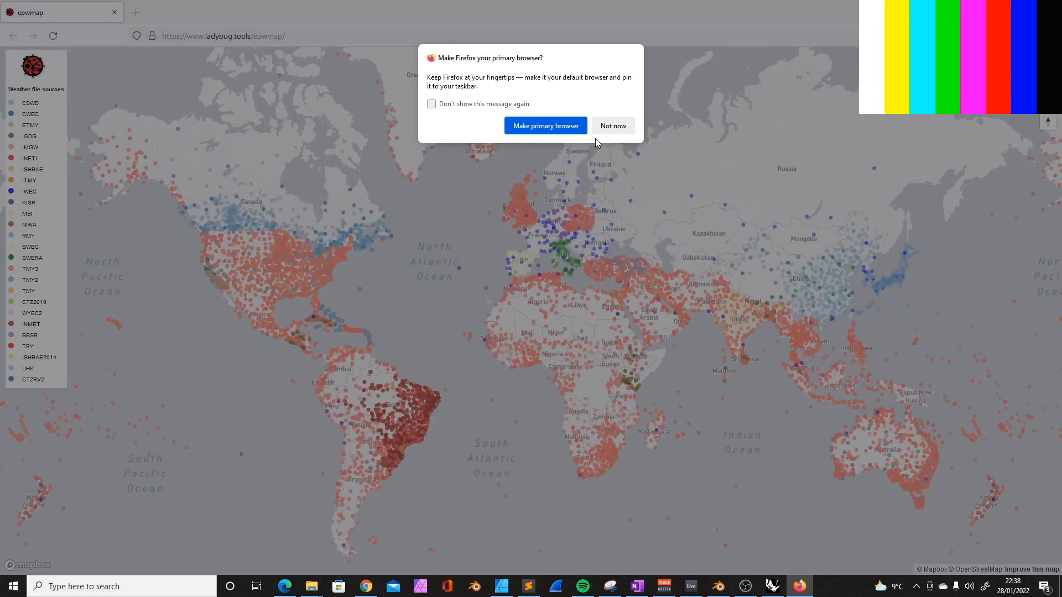
- Copy the weather file link of the TUNIS IWEC station from the epwmap page and return to Grasshopper
click(611, 126)
scroll(588, 254, up, 5)
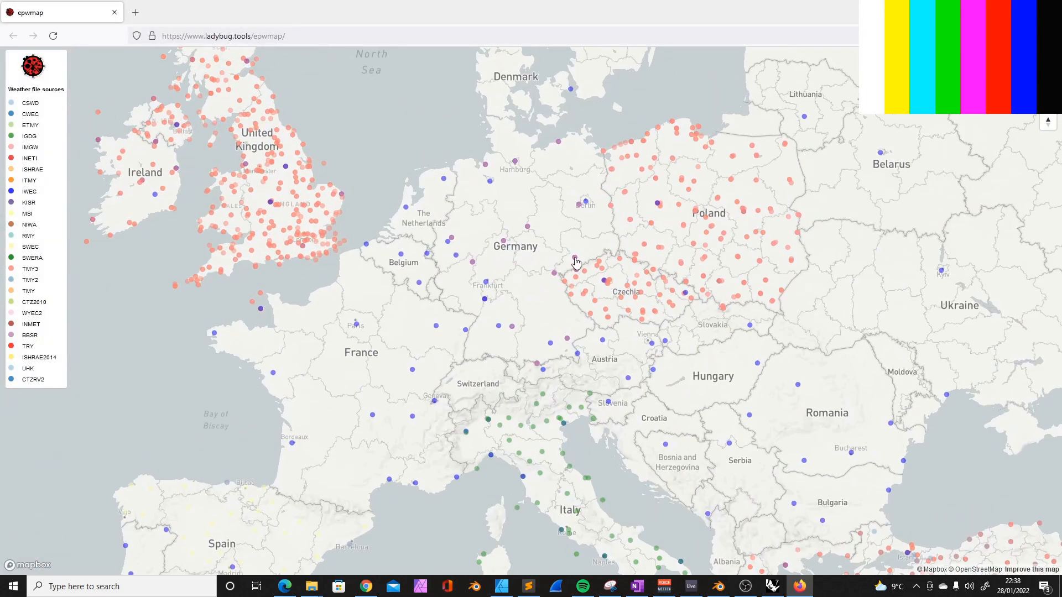
scroll(587, 254, down, 5)
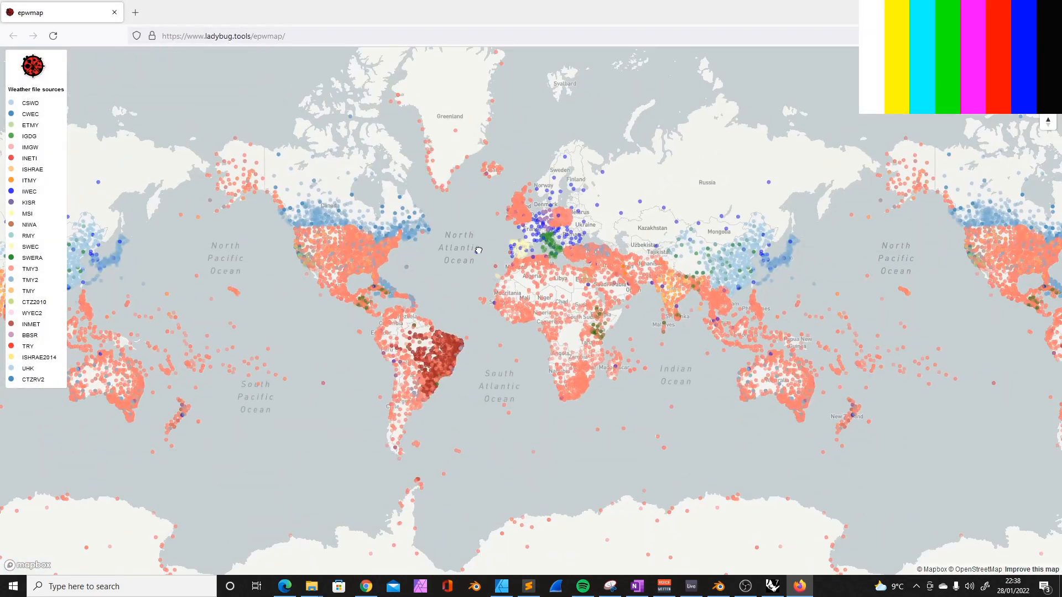
scroll(514, 233, up, 10)
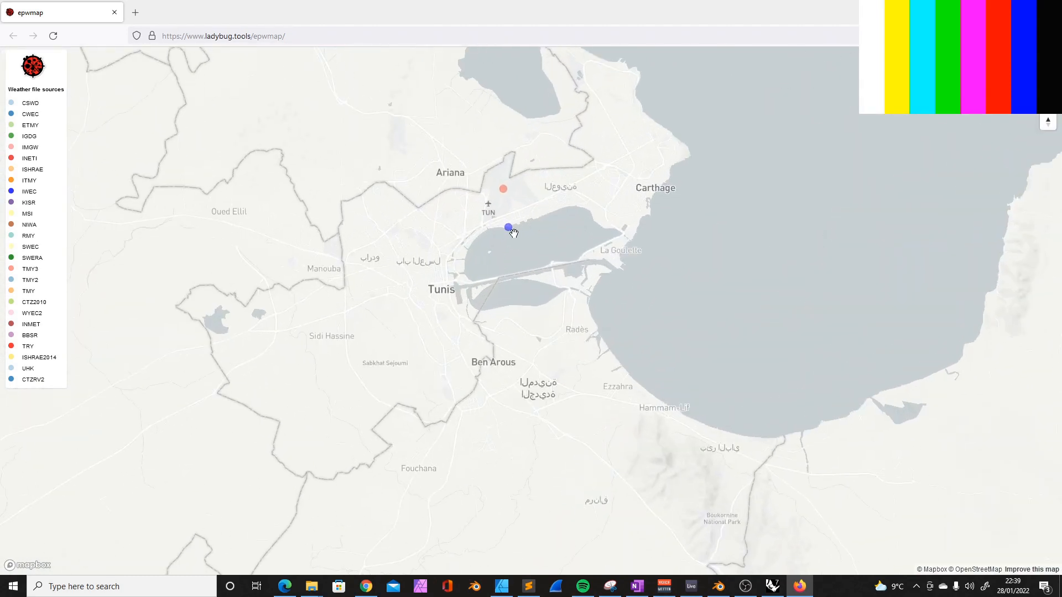
click(509, 228)
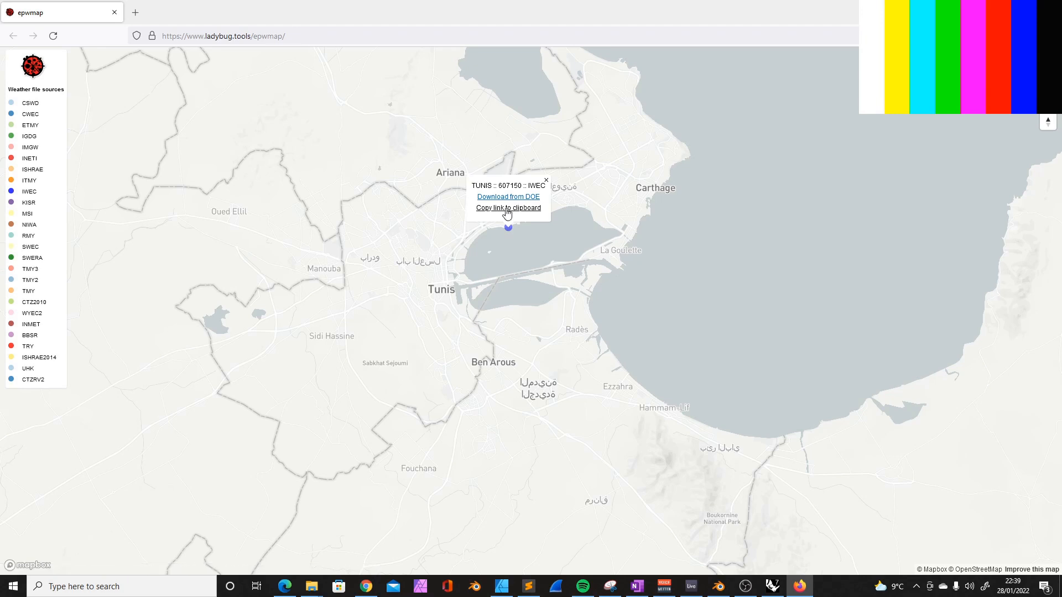
key(alt+Tab)
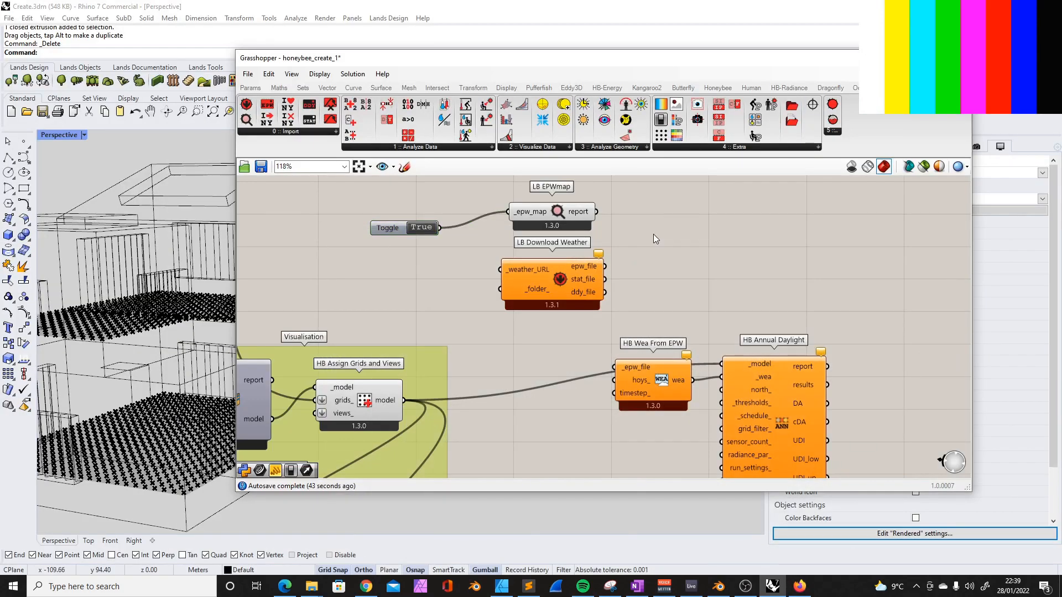
- Align the toggle with LB EPWmap and feed a Panel holding the copied Tunis weather URL into _weather_URL of LB Download Weather
click(388, 211)
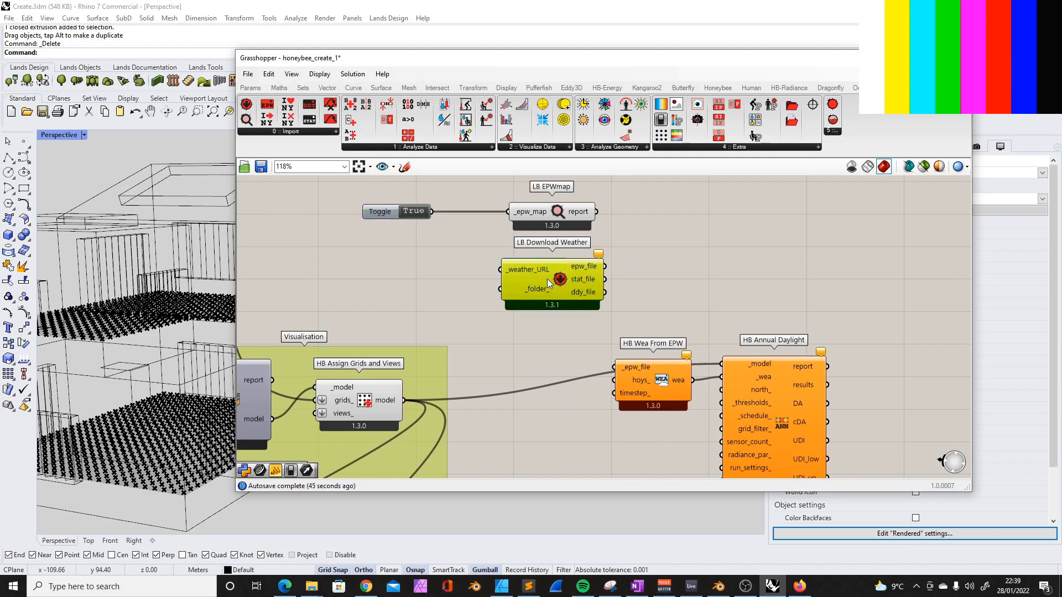
drag(547, 279, 539, 280)
click(423, 285)
double_click(423, 286)
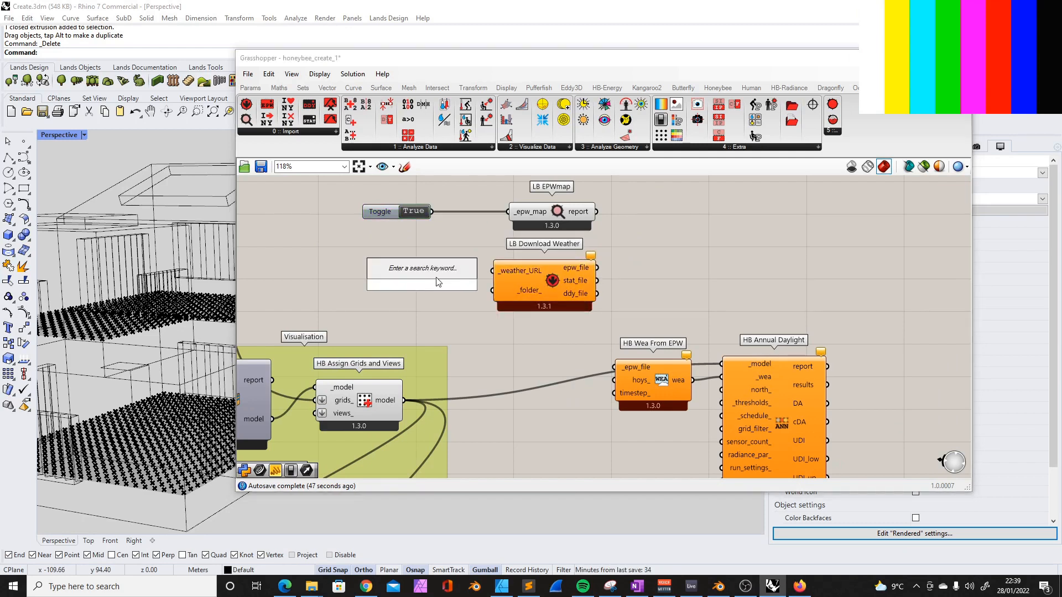
text(pane)
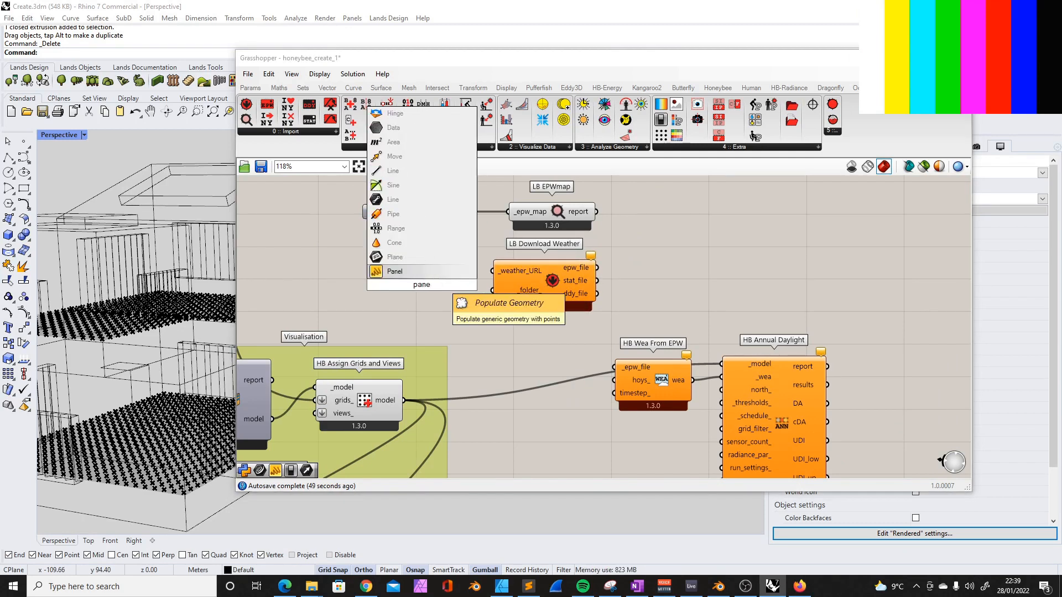
key(Return)
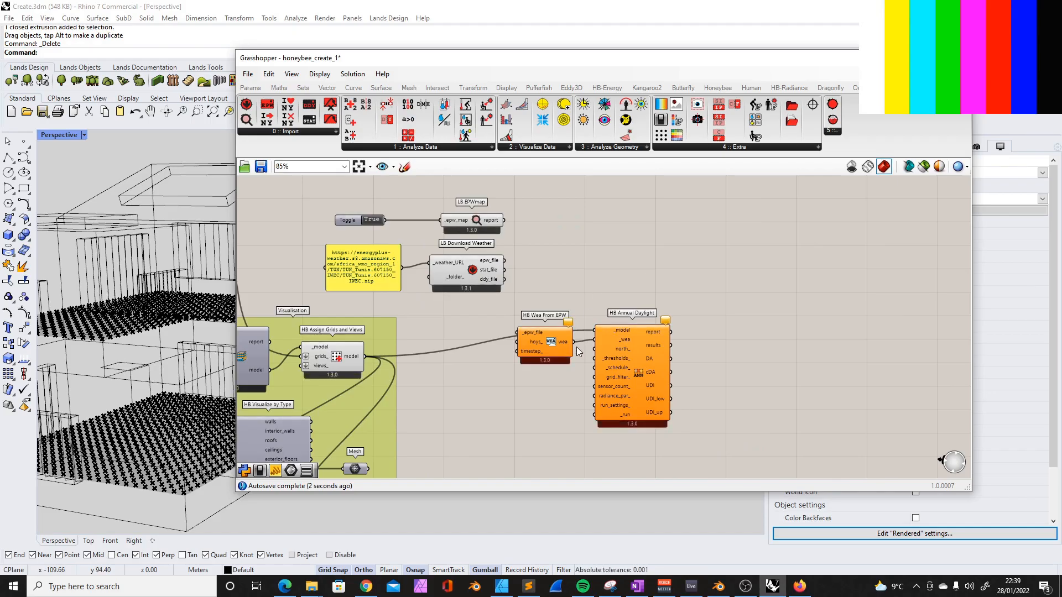
- Move HB Annual Daylight and HB Wea From EPW lower and space them apart so their connecting wires are clearly separated
click(600, 357)
shift+click(557, 346)
drag(651, 345, 656, 389)
click(625, 337)
drag(563, 388, 535, 421)
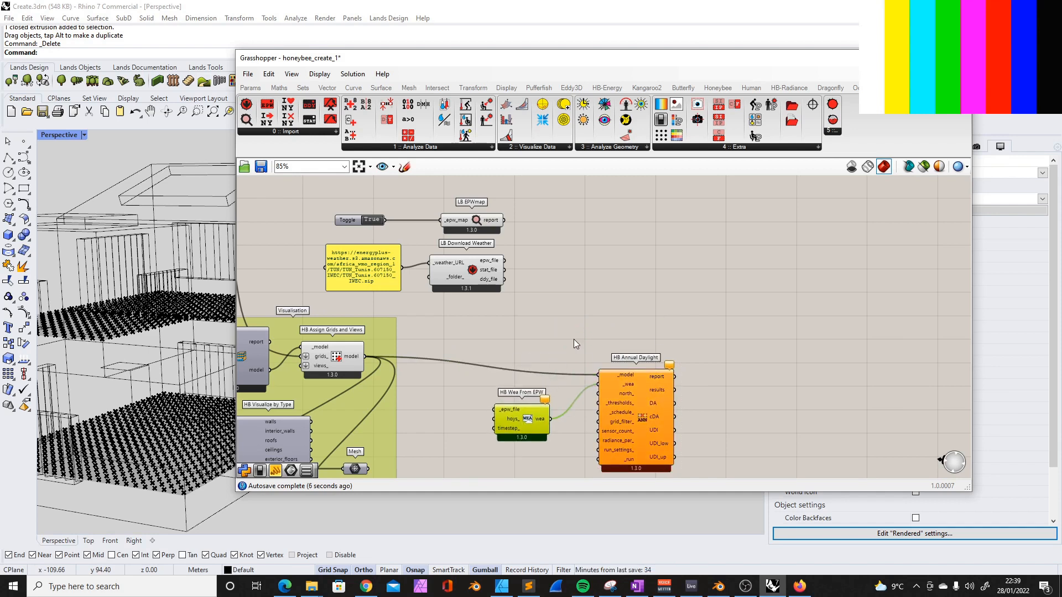
drag(634, 399, 645, 391)
drag(530, 424, 547, 414)
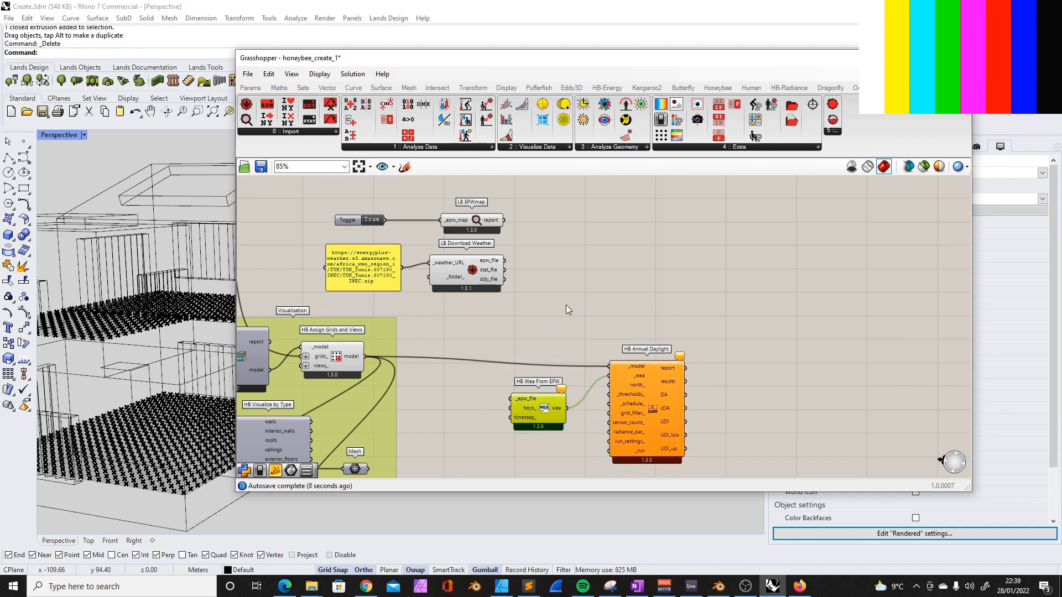
- Shift HB Wea From EPW and HB Annual Daylight together farther away from the Visualisation group
scroll(509, 273, up, 1)
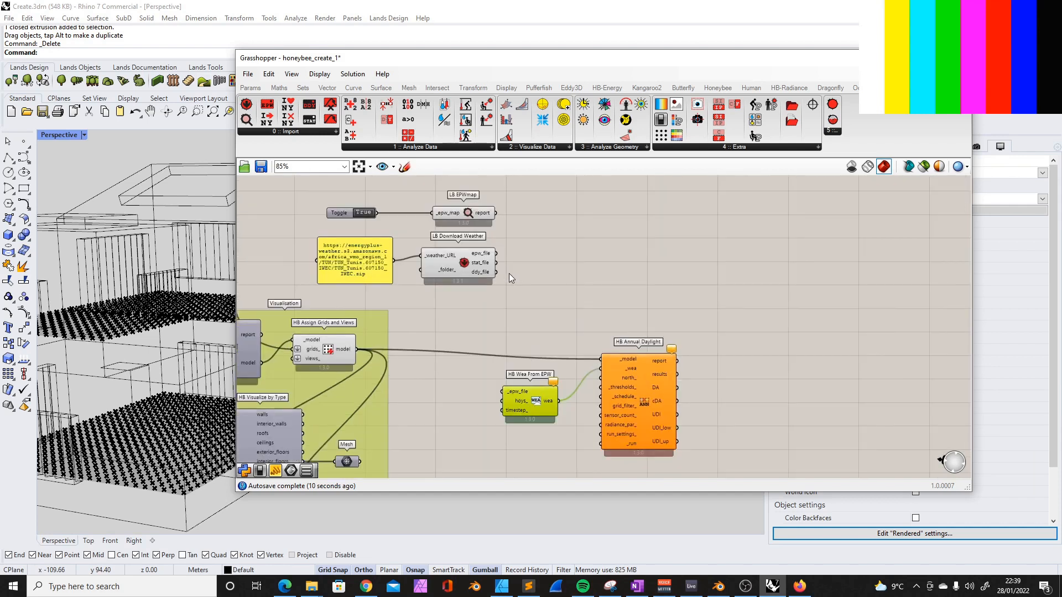
click(655, 407)
shift+click(539, 424)
drag(663, 405, 775, 361)
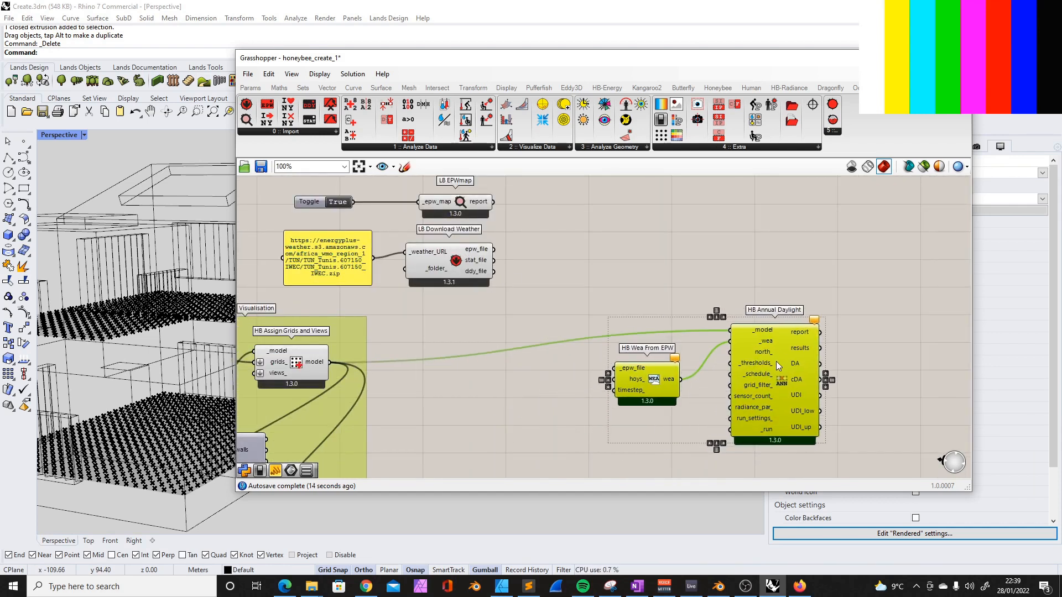
click(546, 297)
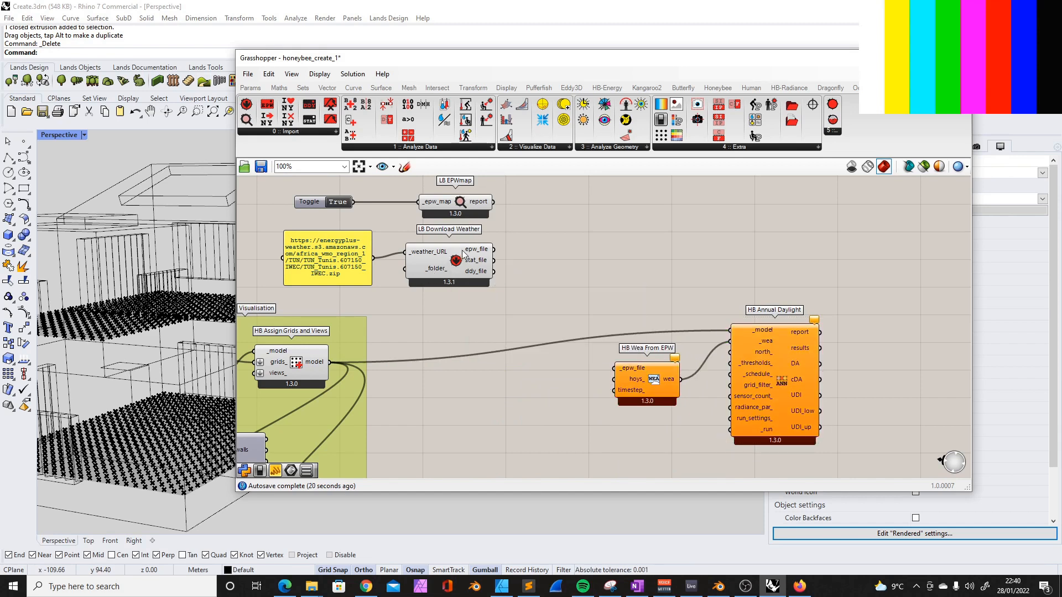
- Connect the epw_file output of LB Download Weather to the _epw_file input of HB Wea From EPW
scroll(462, 253, up, 2)
scroll(458, 255, down, 1)
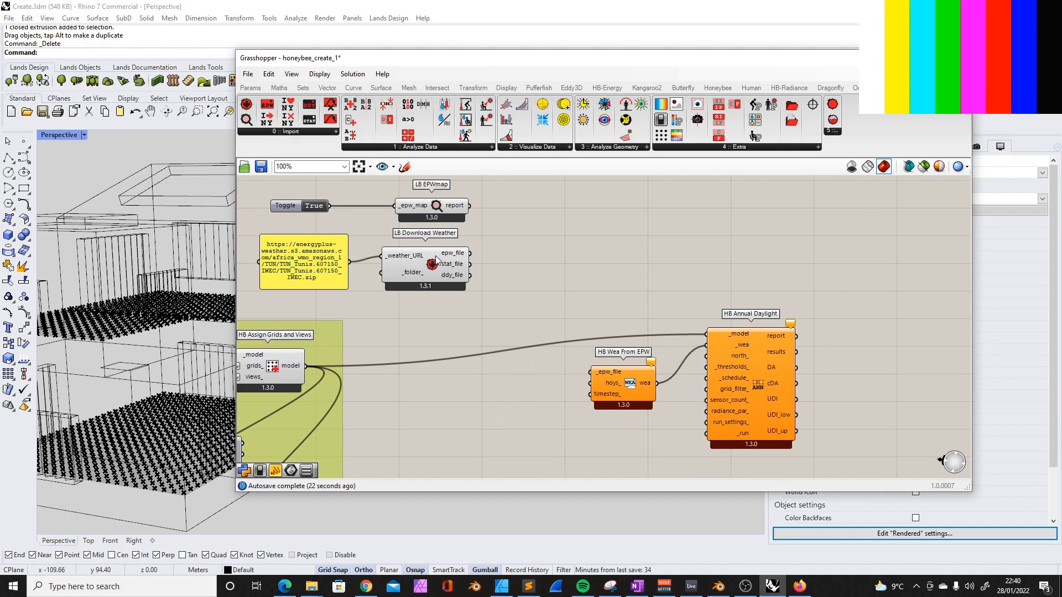
drag(469, 253, 589, 371)
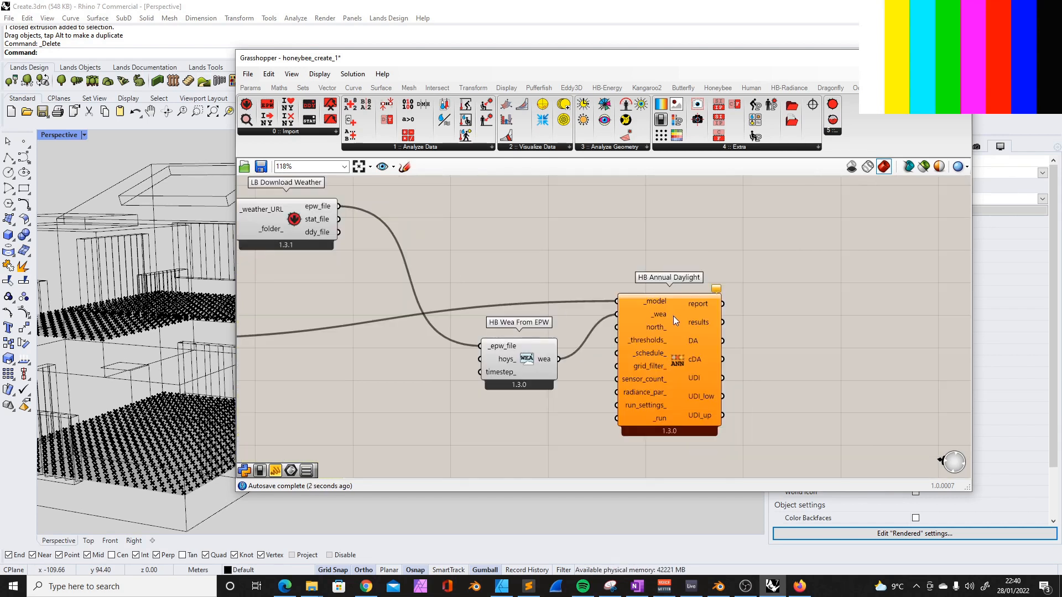
- Nudge HB Wea From EPW slightly upward so it sits closer to the _wea input of HB Annual Daylight
click(682, 334)
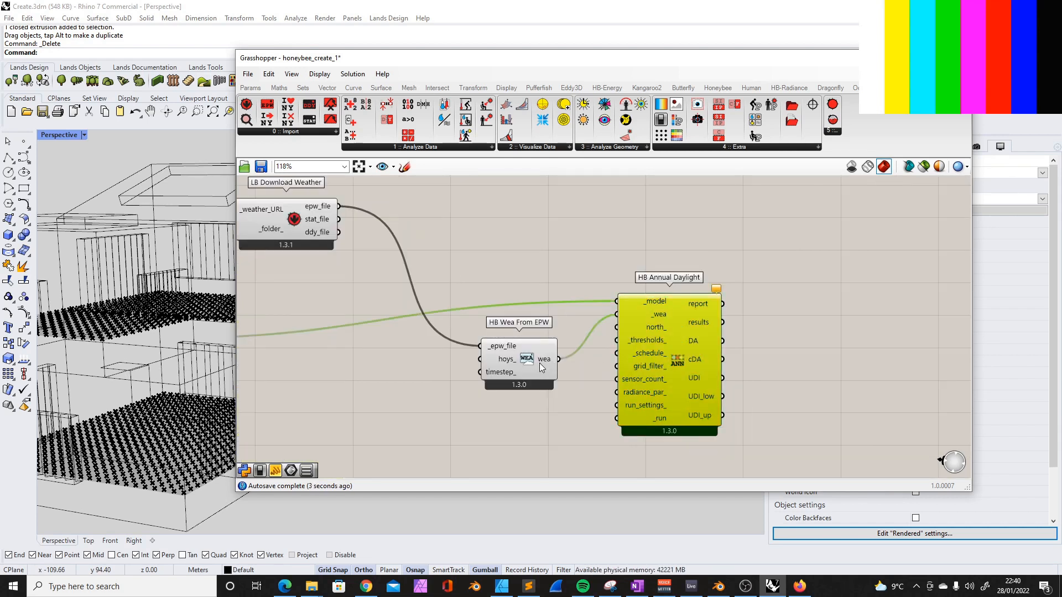
drag(537, 370, 539, 361)
scroll(631, 308, down, 5)
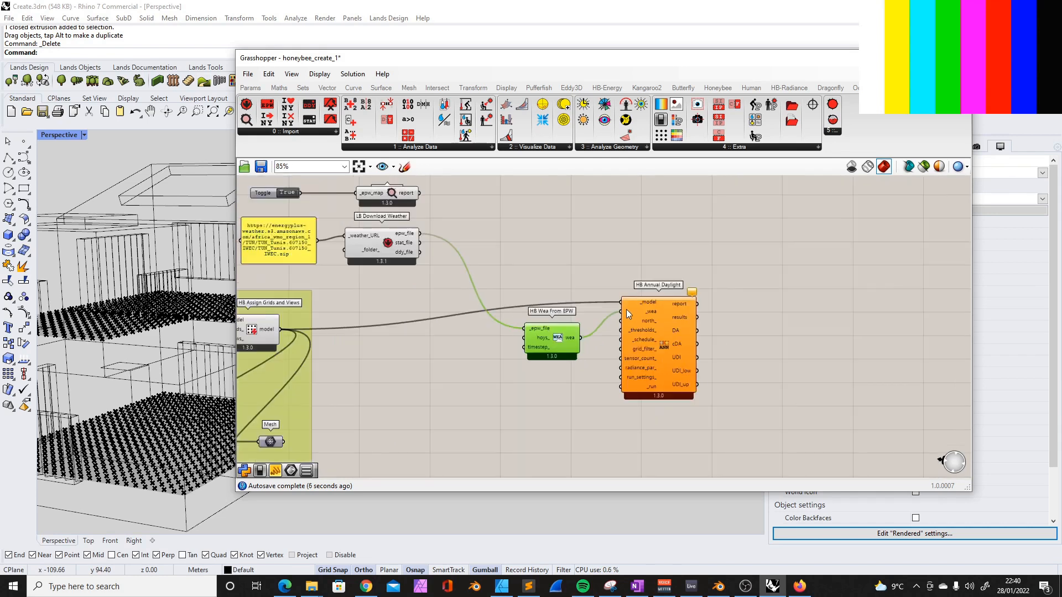
scroll(487, 334, up, 2)
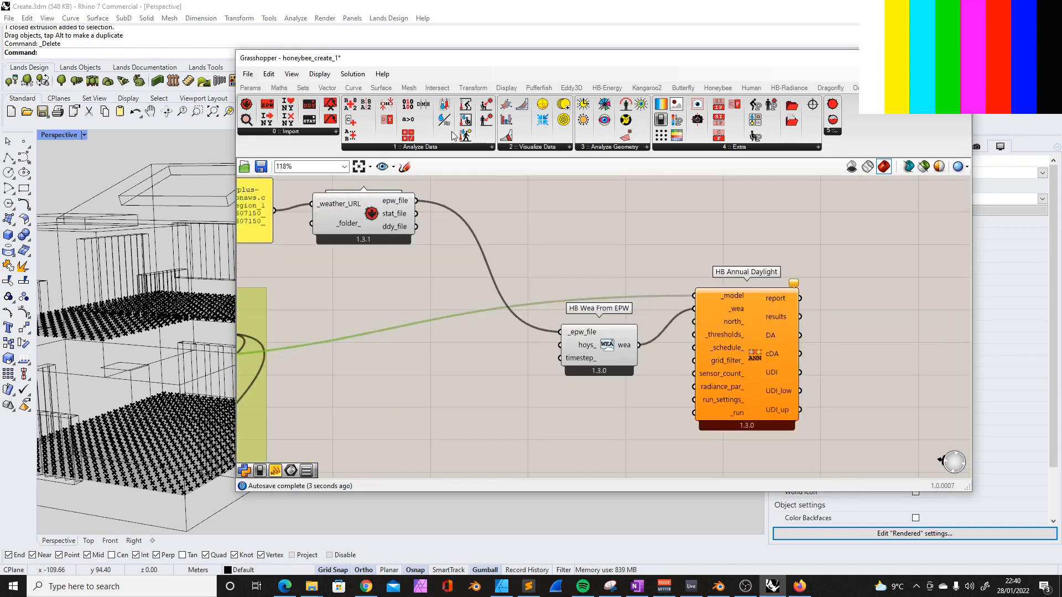
- Add a Boolean Toggle, wire it into the _run input of HB Annual Daylight and set it to True
click(250, 87)
double_click(544, 248)
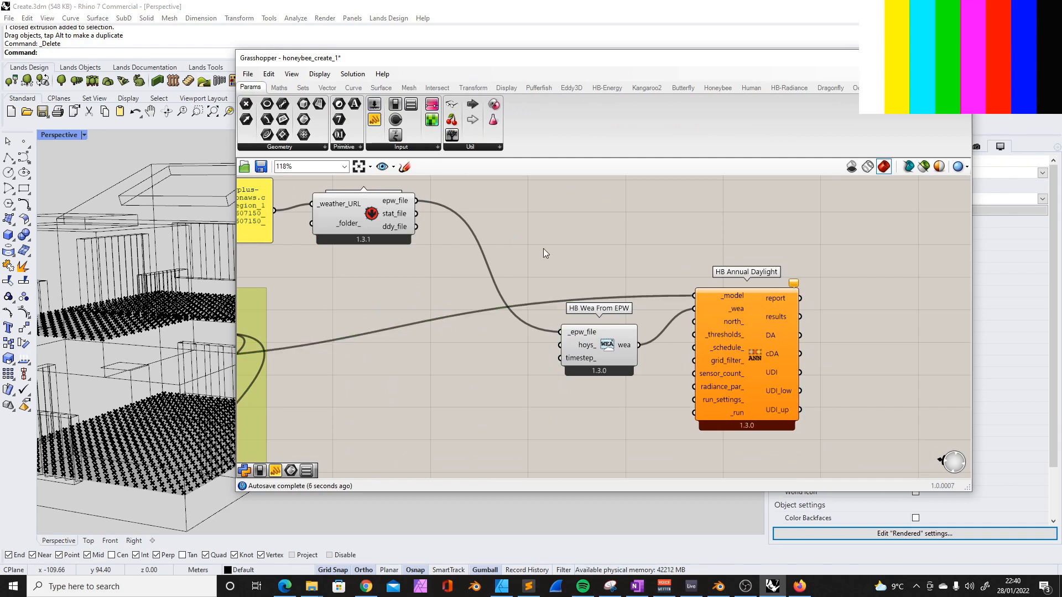
text(toggle)
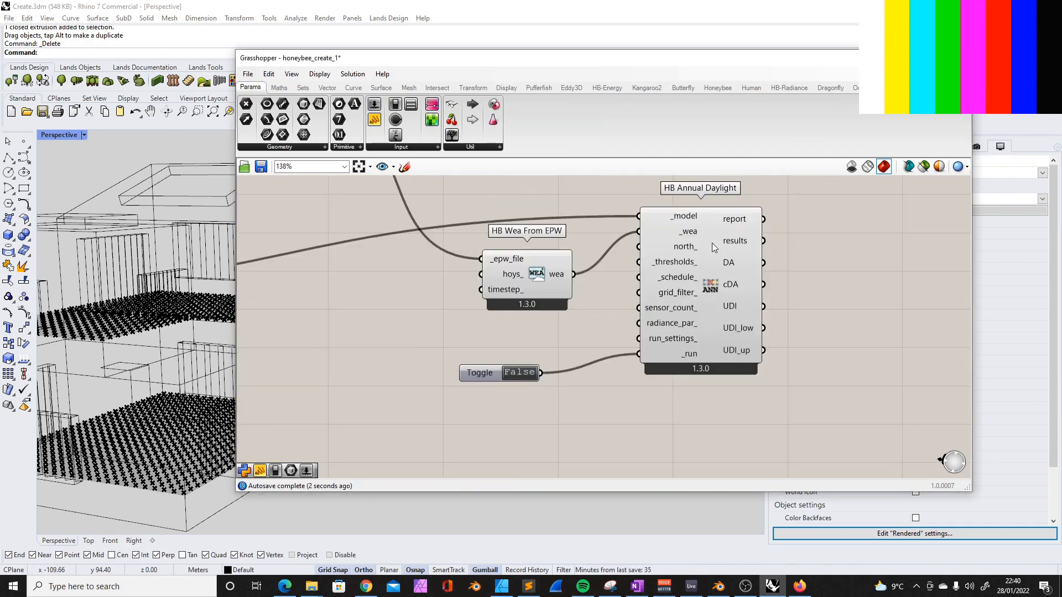
drag(484, 374, 508, 361)
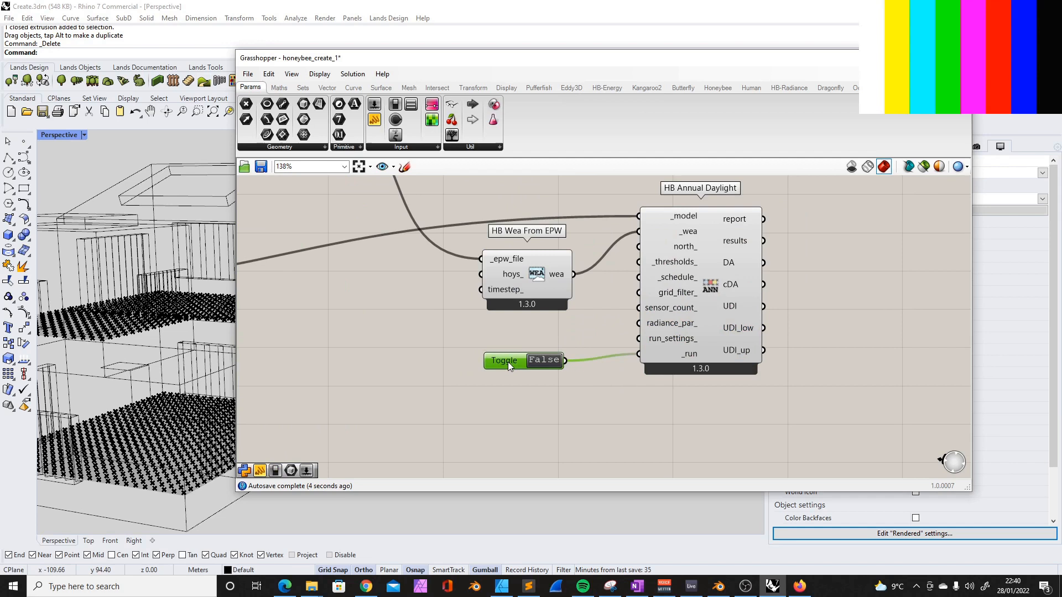
click(548, 361)
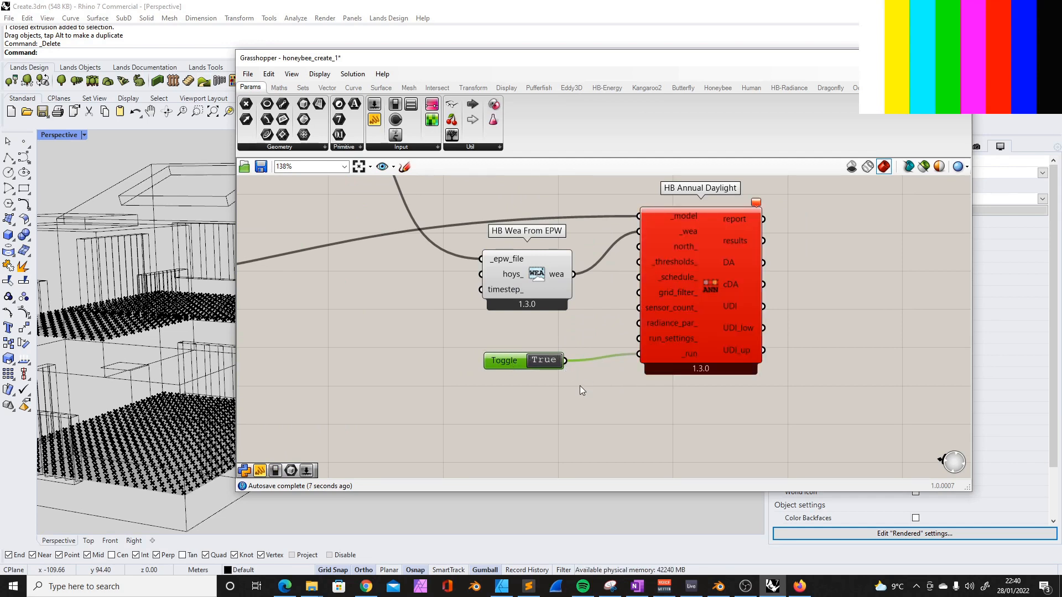
- Feed the _model input of HB Annual Daylight from the model output of HB Assign Grids and Views instead of HB Model
click(721, 253)
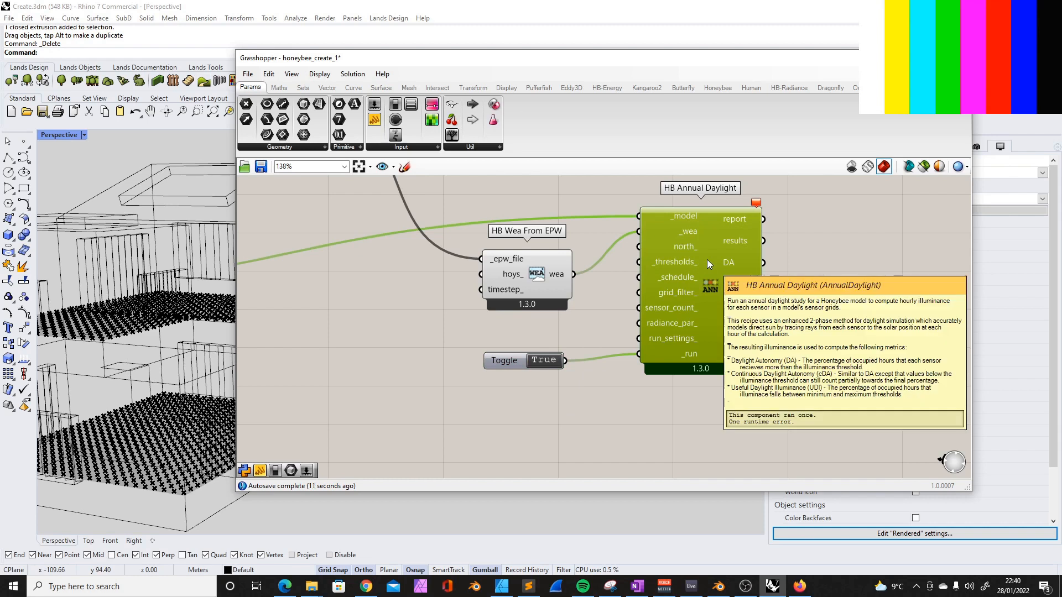
scroll(707, 260, up, 3)
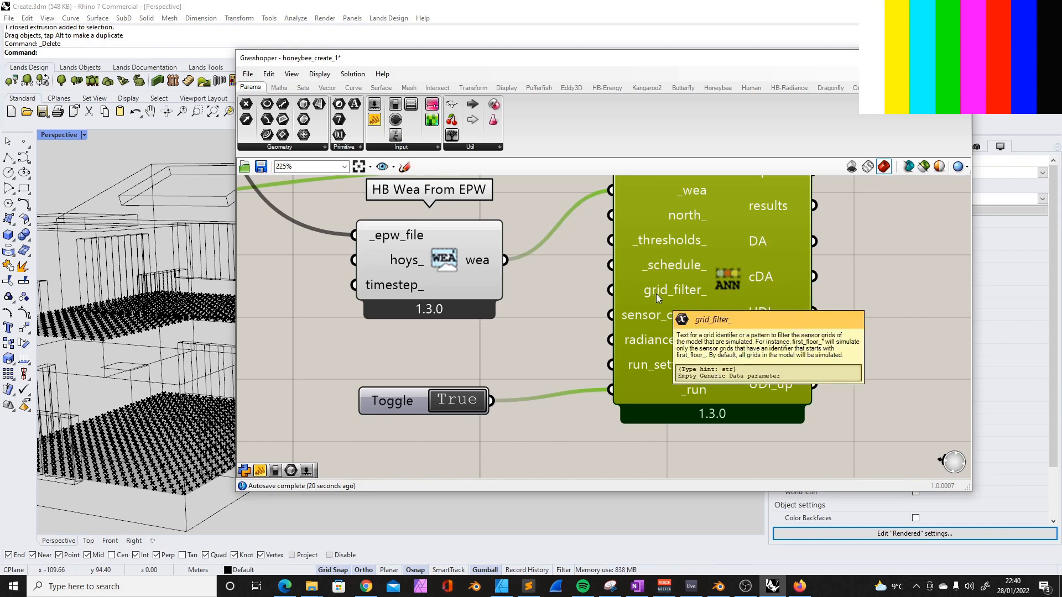
scroll(656, 293, down, 5)
scroll(650, 301, down, 3)
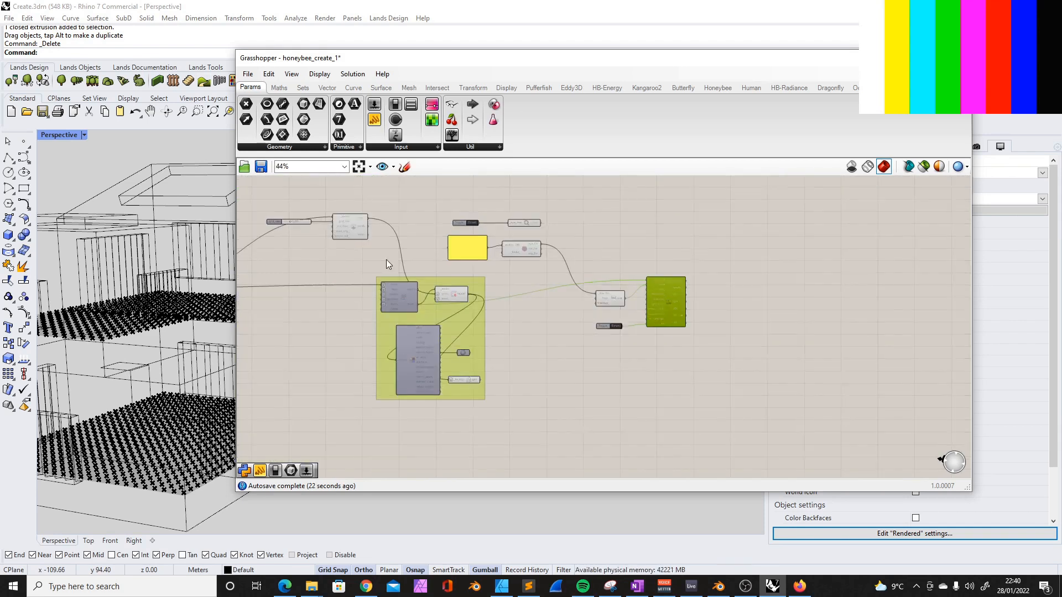
scroll(394, 265, up, 6)
scroll(368, 300, down, 4)
scroll(348, 247, up, 2)
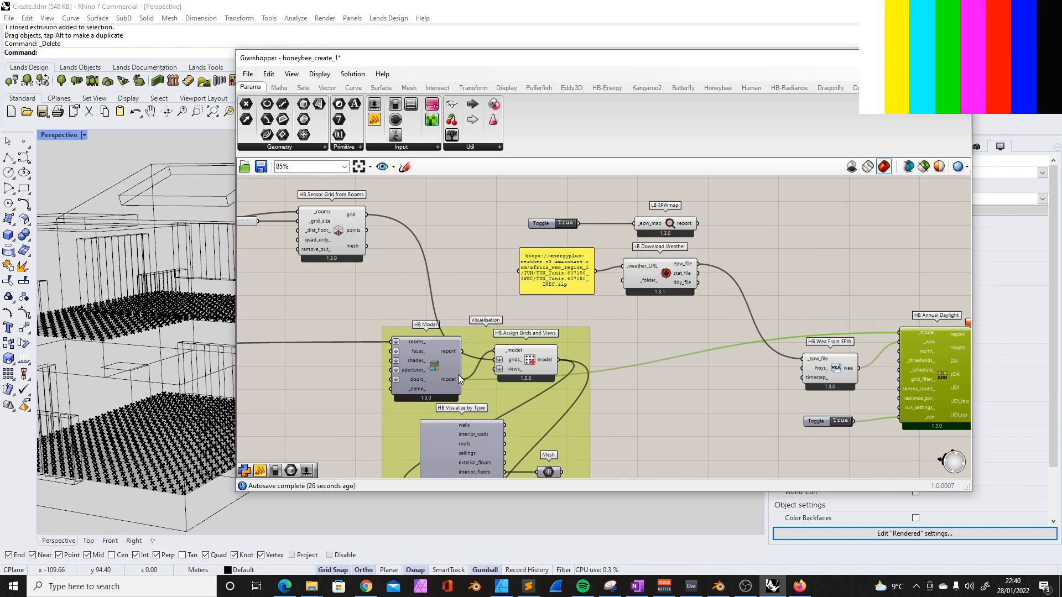
scroll(534, 372, down, 3)
scroll(545, 369, up, 4)
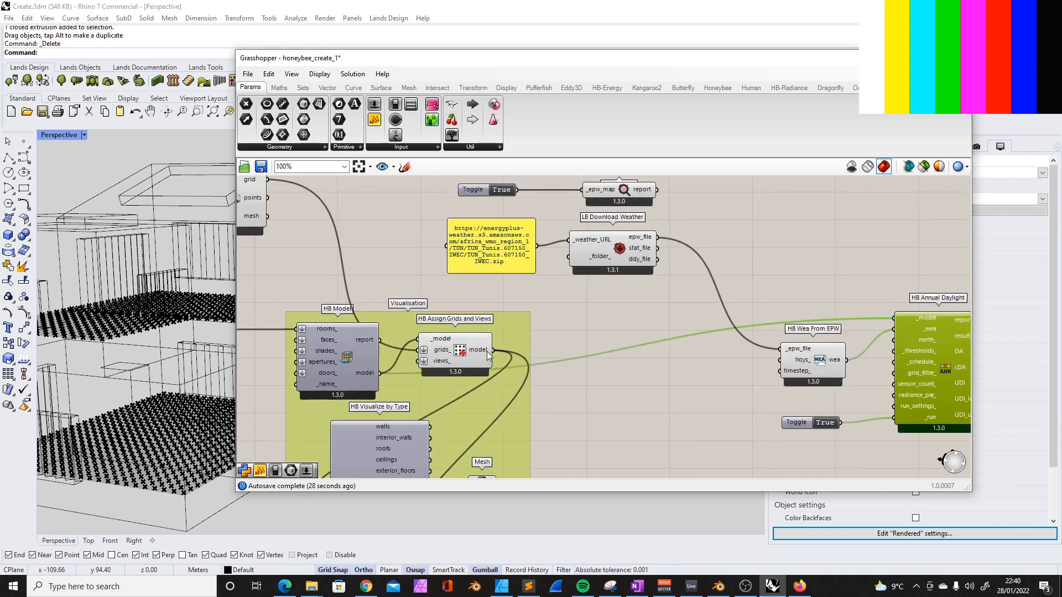
scroll(490, 349, down, 2)
scroll(503, 349, up, 1)
shift+drag(482, 349, 823, 323)
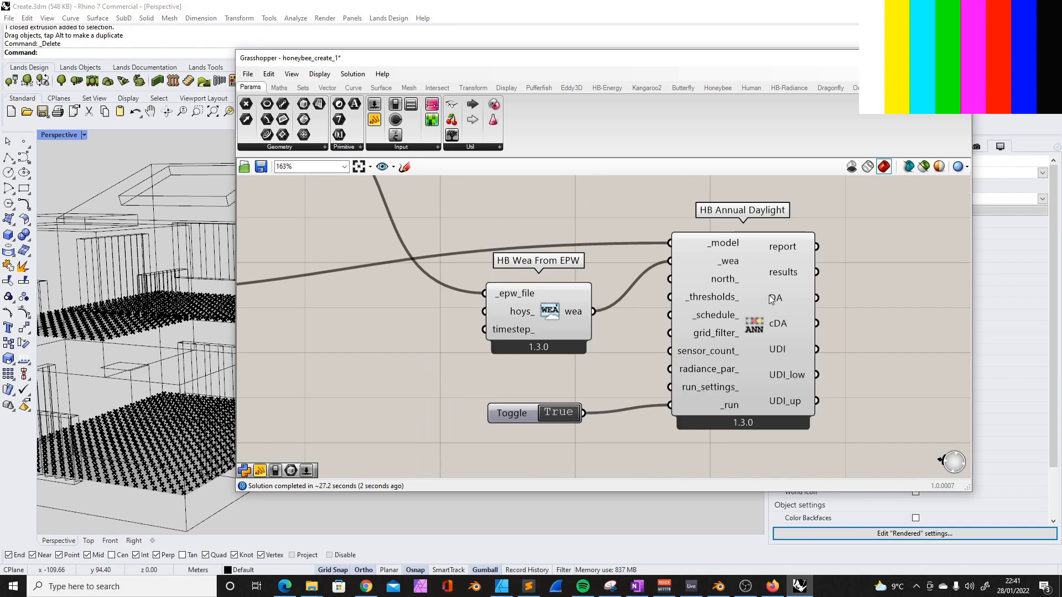
- Move the Grasshopper window aside to expose the building in Rhino's Perspective viewport, with HB Sensor Grid from Rooms in view
scroll(778, 292, down, 2)
scroll(778, 292, up, 3)
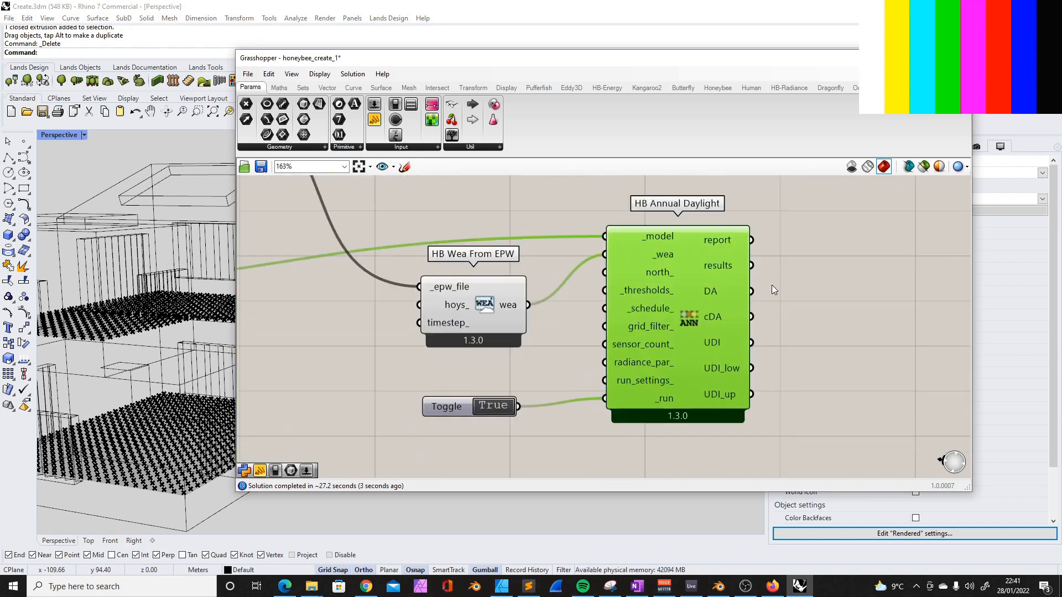
scroll(762, 301, down, 5)
drag(425, 75, 486, 72)
scroll(592, 238, up, 3)
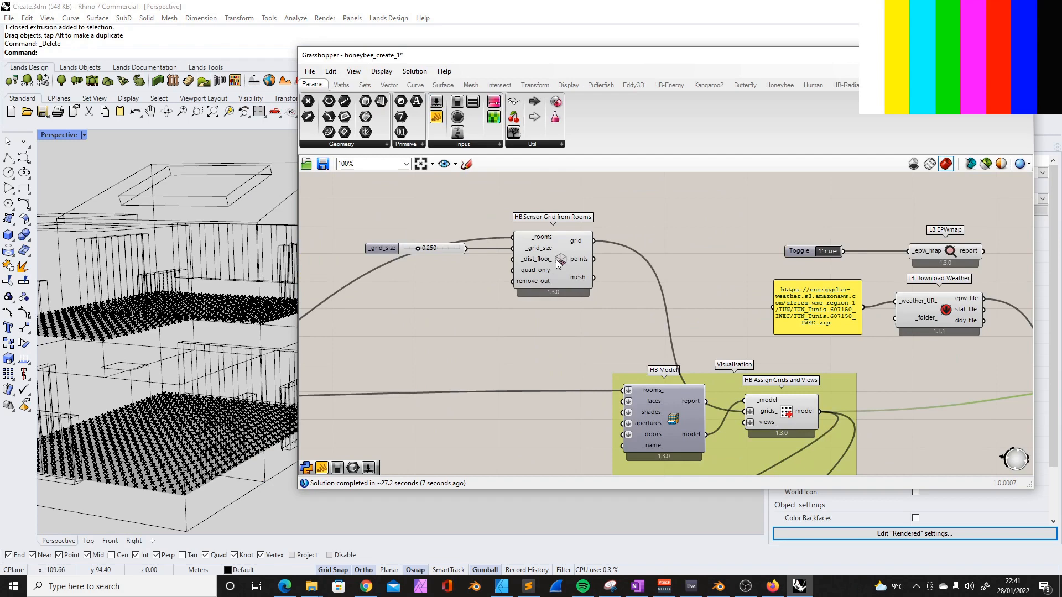
drag(461, 56, 508, 55)
- Examine the sensor points' height above the floors in the Perspective viewport and read the _dist_floor_ input's description
right_drag(269, 356, 260, 388)
drag(505, 290, 516, 348)
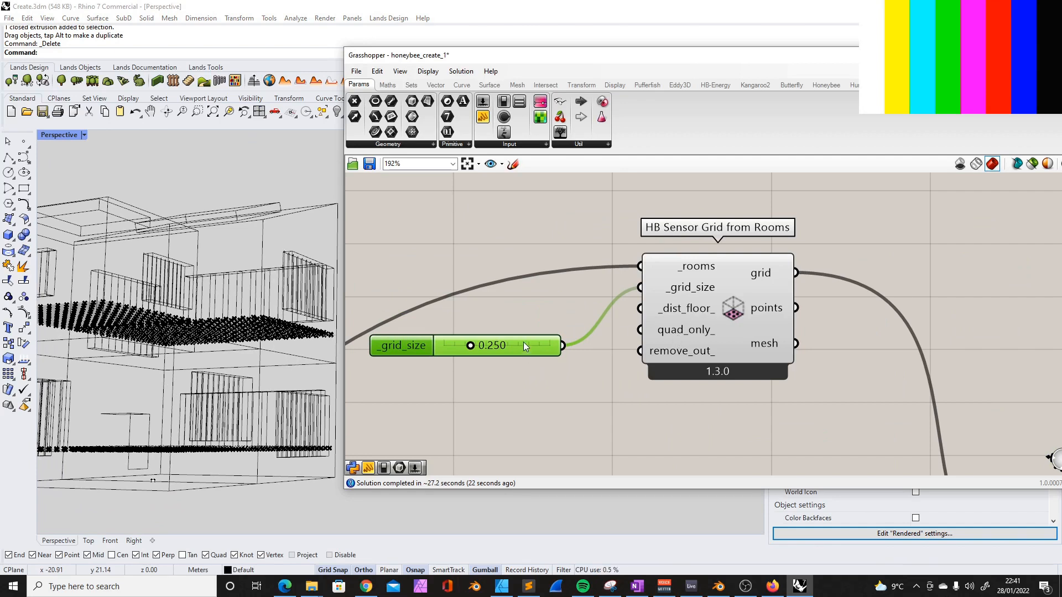
drag(524, 344, 523, 290)
mouse_move(276, 332)
right_down()
mouse_move(221, 348)
mouse_move(260, 354)
mouse_move(273, 345)
mouse_move(271, 313)
right_up()
mouse_move(685, 309)
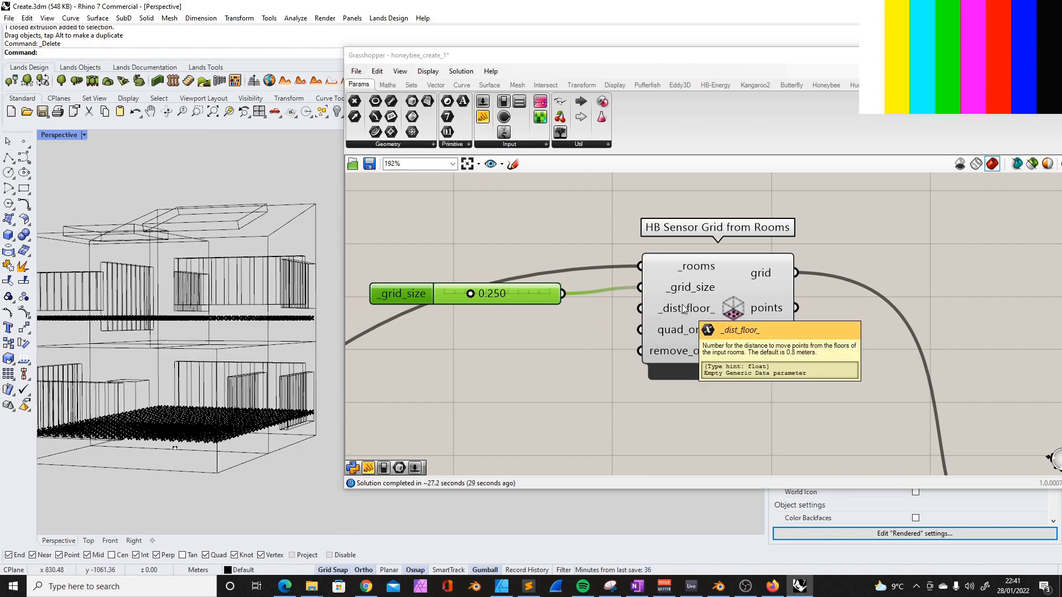
right_drag(115, 289, 110, 313)
mouse_move(701, 313)
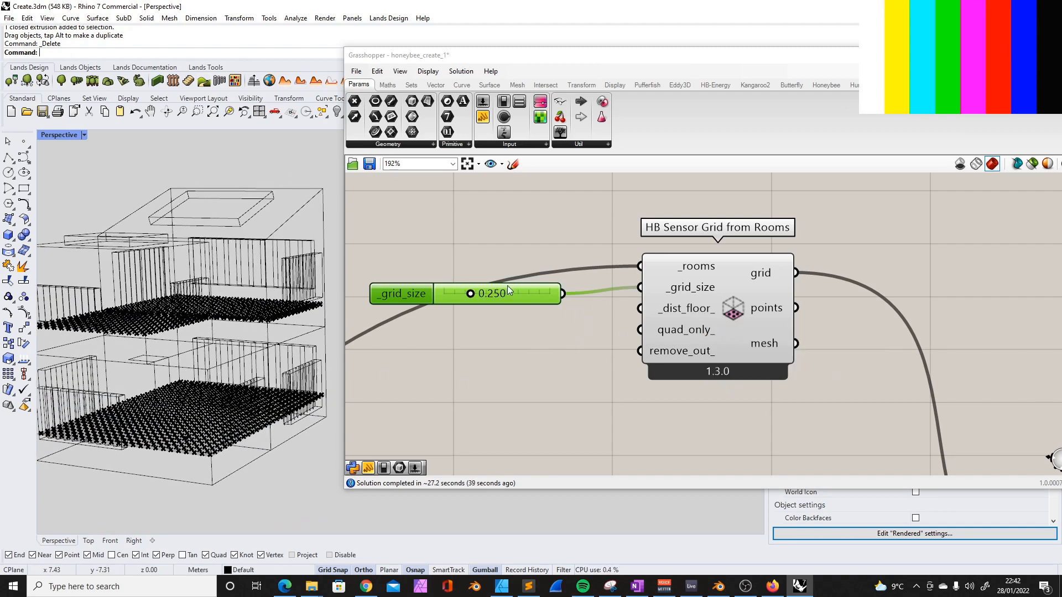
- Turn off the viewport preview of HB Sensor Grid from Rooms
click(718, 280)
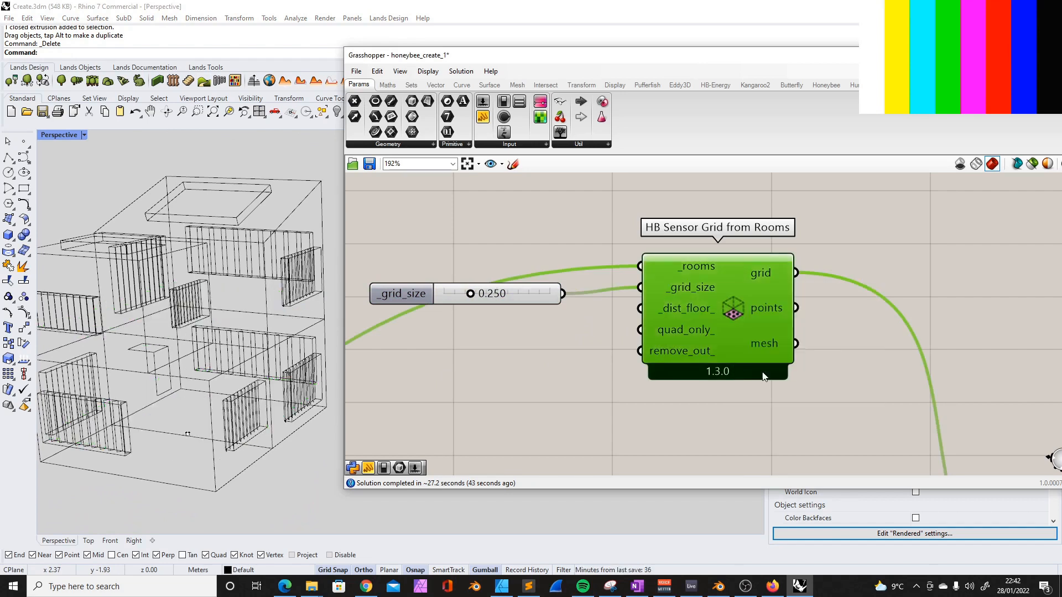
right_drag(280, 369, 267, 405)
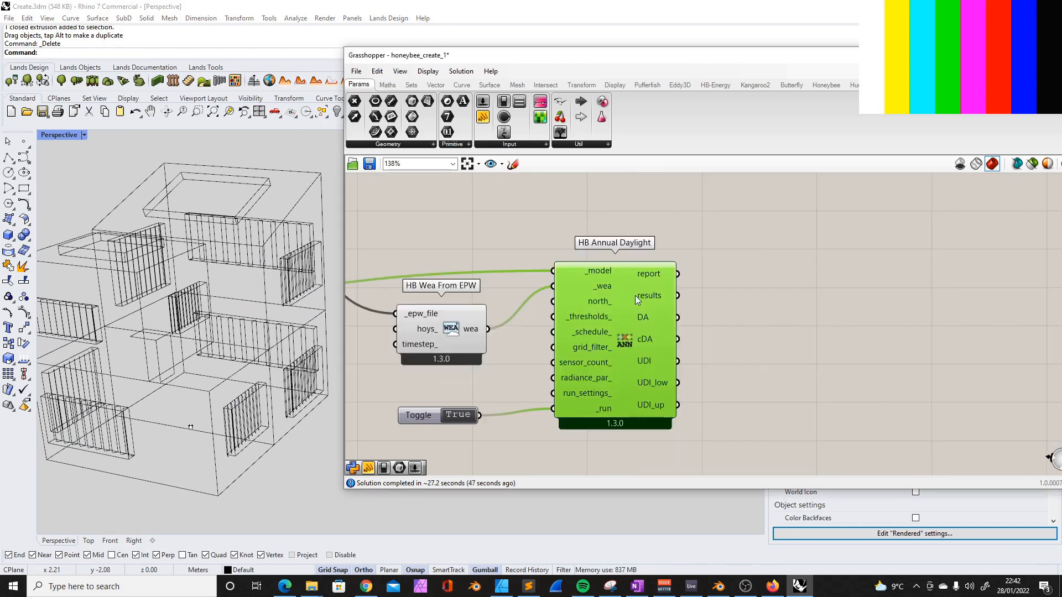
- Read the descriptions and data of the results and DA outputs on HB Annual Daylight
mouse_move(635, 295)
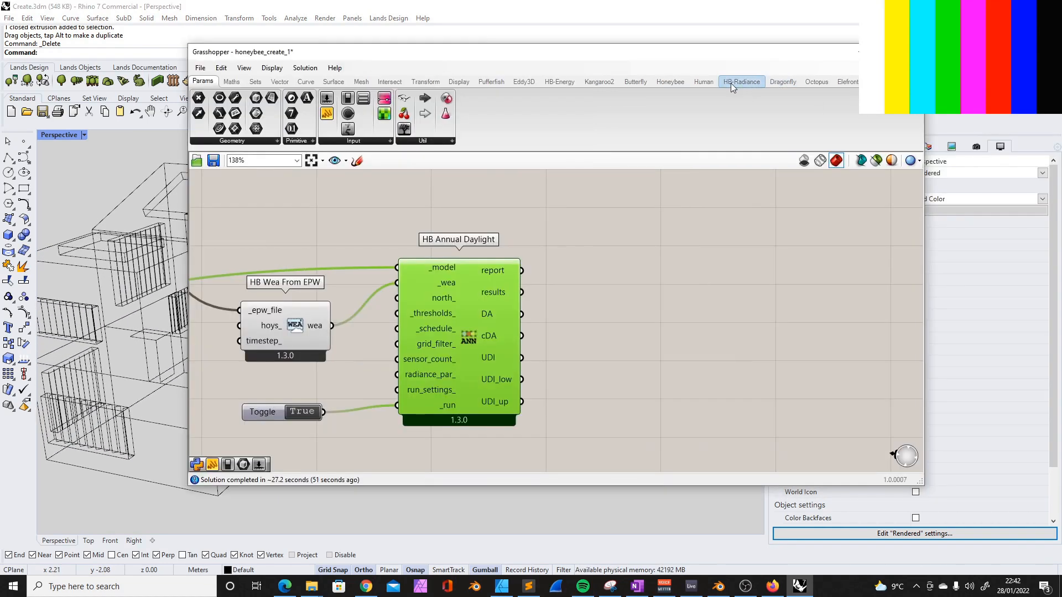
click(745, 82)
click(639, 226)
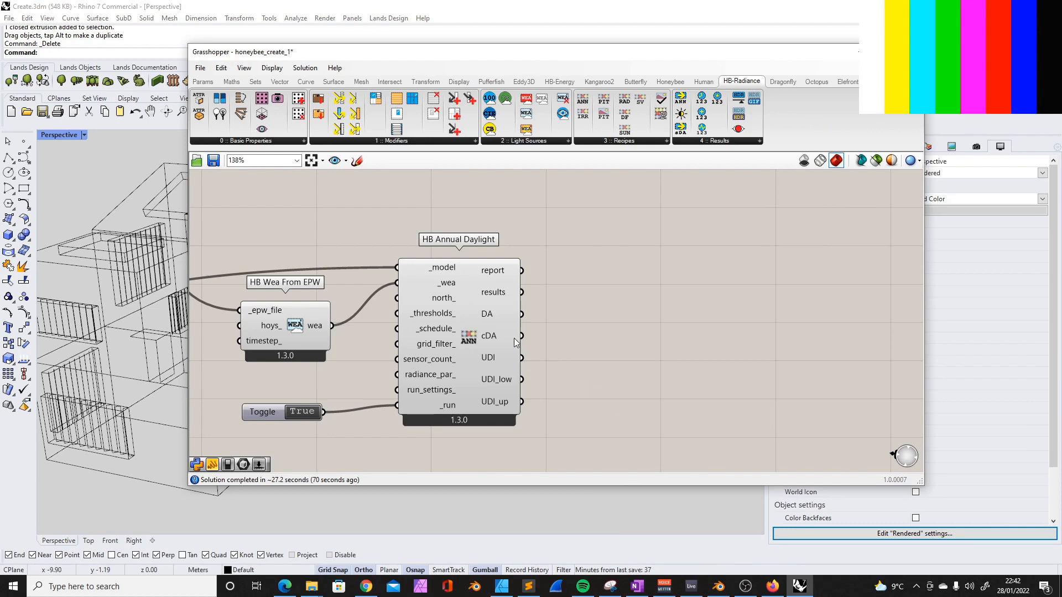
click(491, 423)
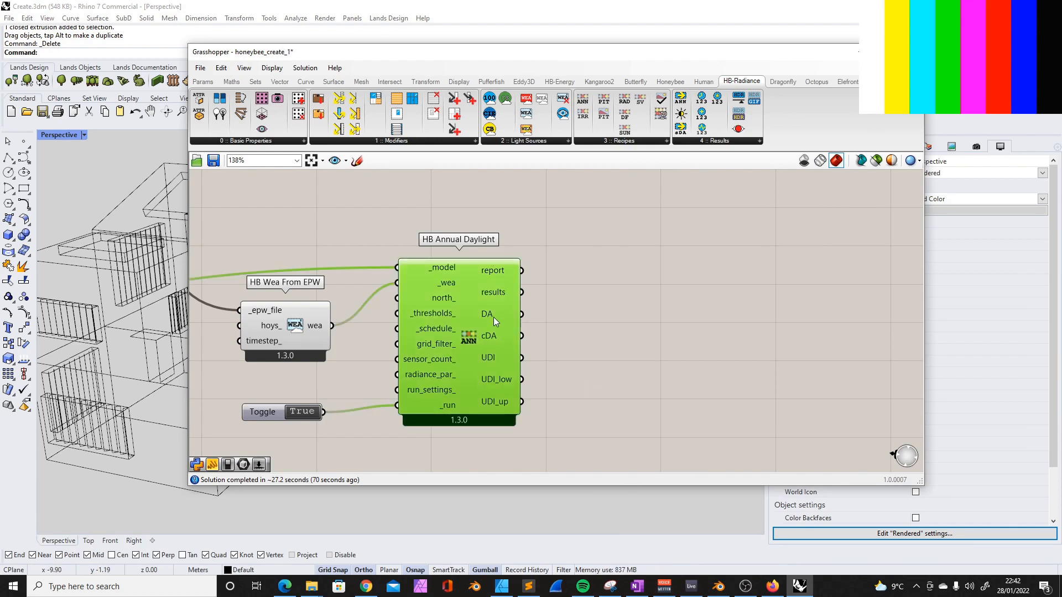
mouse_move(489, 315)
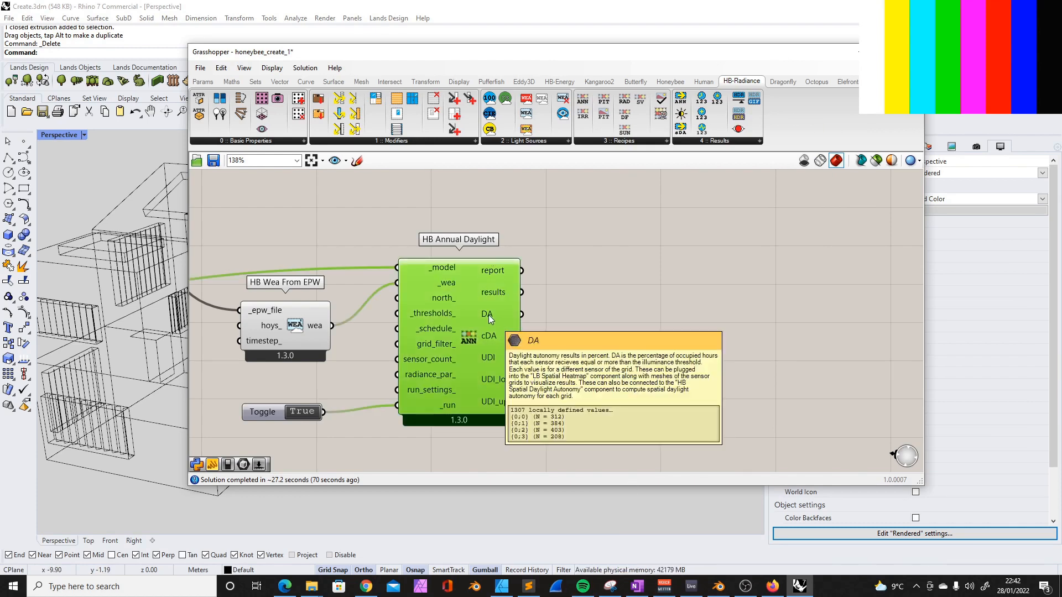
mouse_move(493, 294)
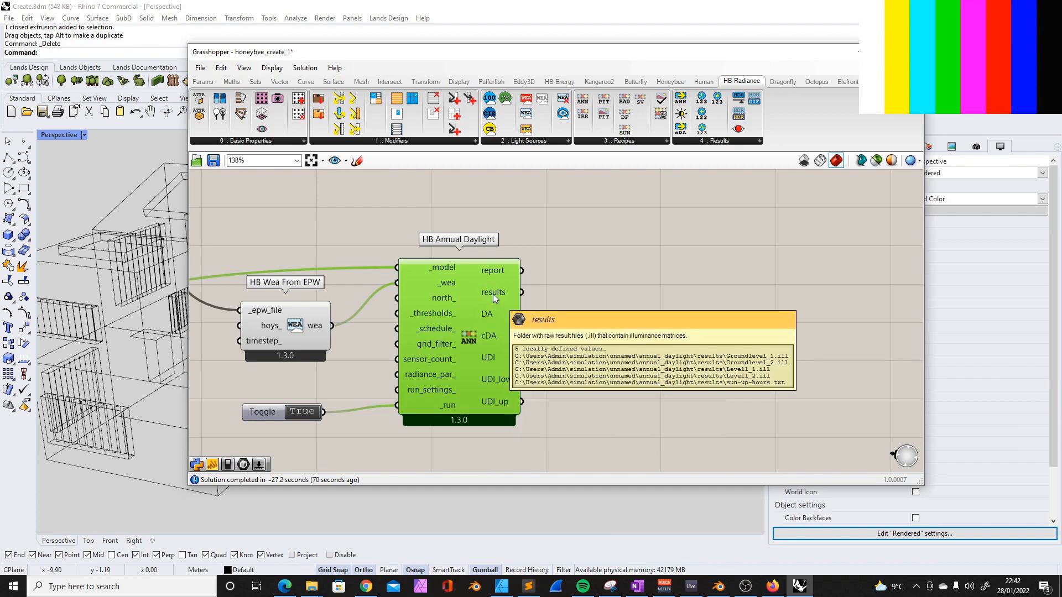
click(550, 282)
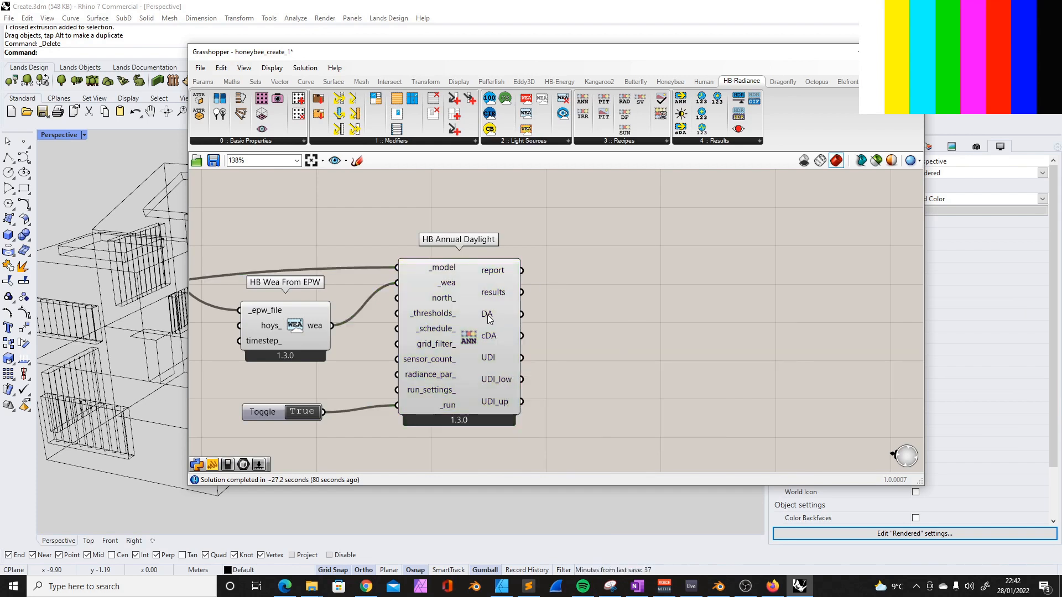
mouse_move(489, 320)
click(498, 295)
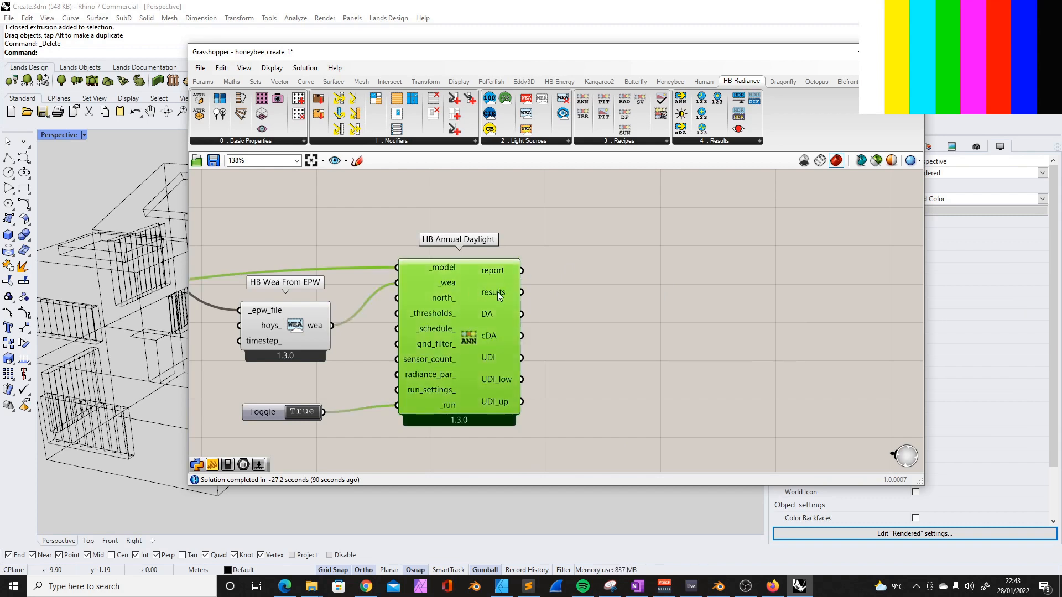
mouse_move(497, 291)
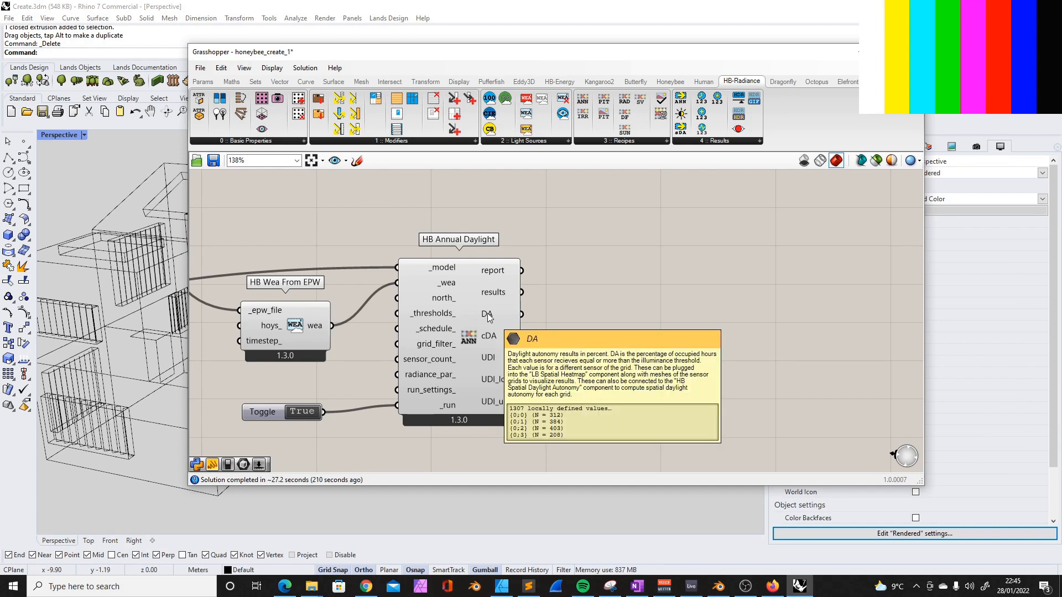
- Shift HB Annual Daylight slightly down so its _run input lines up with the toggle
drag(474, 295, 471, 313)
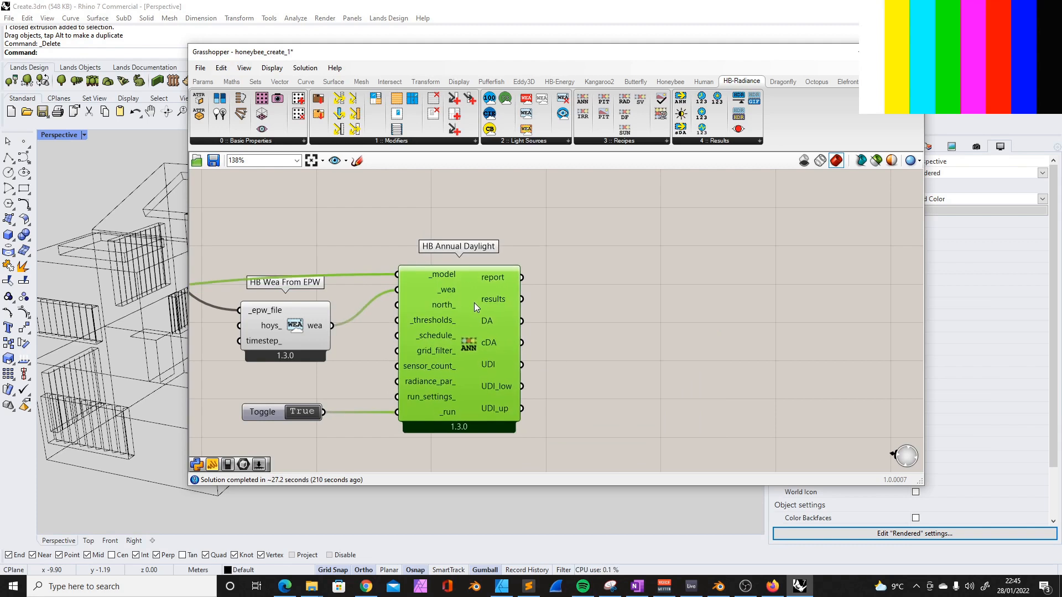
click(556, 310)
- Place an LB Spatial Heatmap component beside HB Annual Daylight and feed the DA output into its _values input
scroll(552, 326, down, 5)
scroll(365, 324, up, 4)
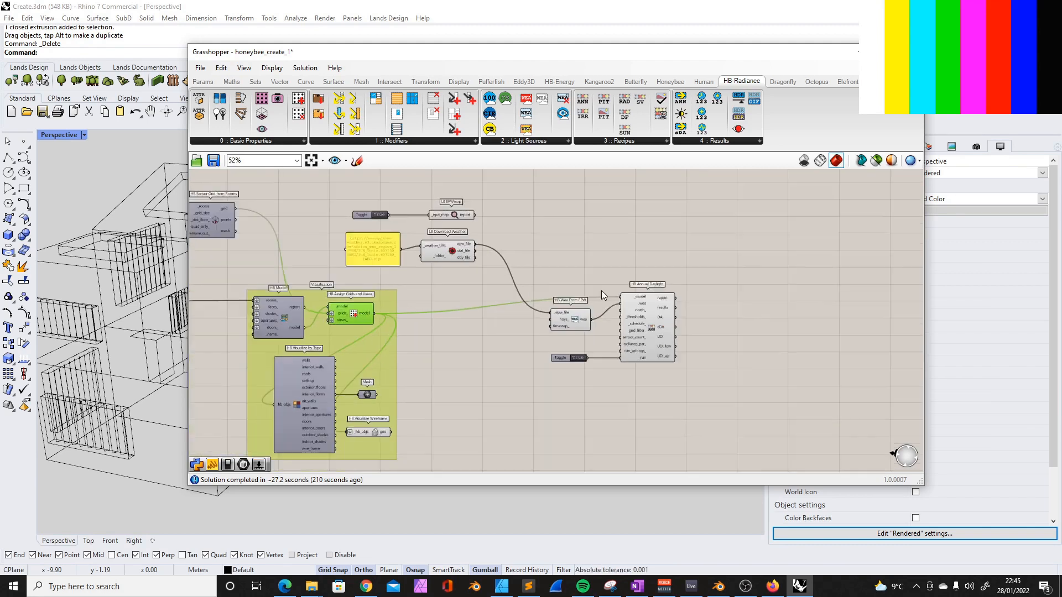
scroll(565, 302, up, 1)
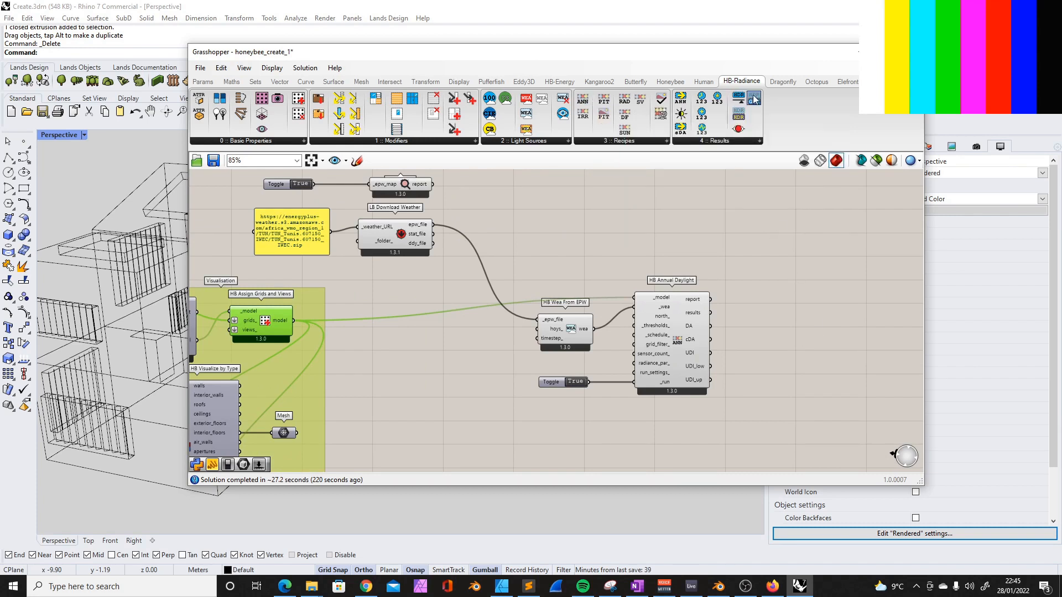
click(800, 280)
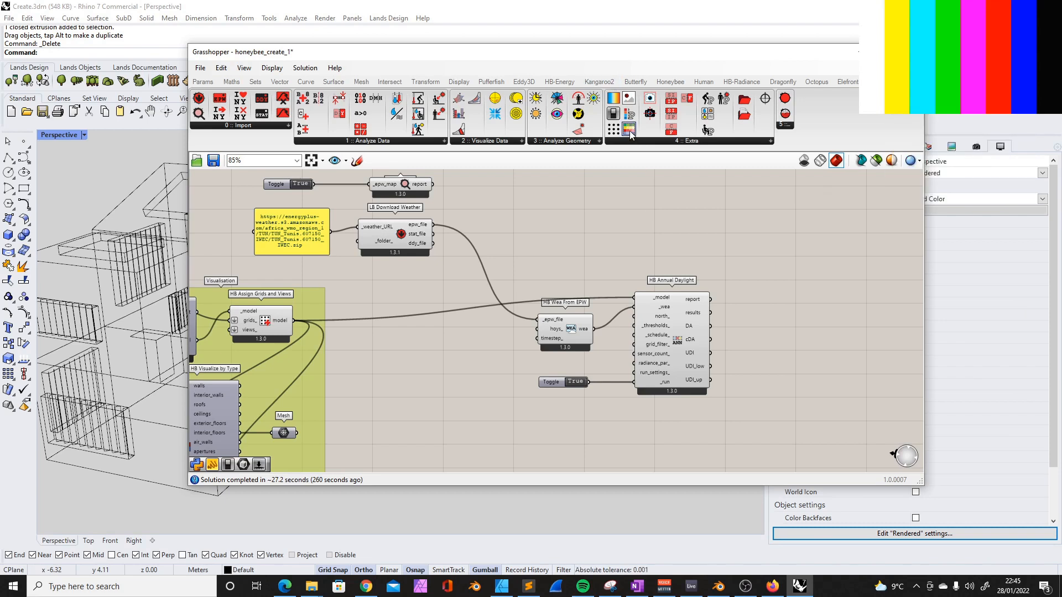
drag(630, 135, 818, 251)
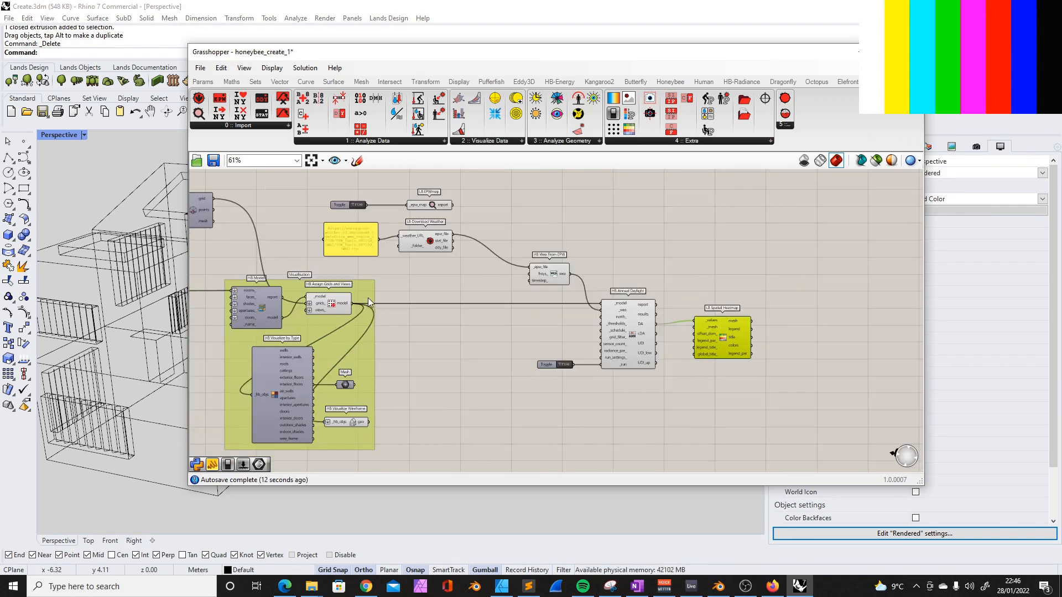
- Connect the mesh output of HB Sensor Grid from Rooms to the _mesh input of LB Spatial Heatmap
drag(213, 221, 696, 328)
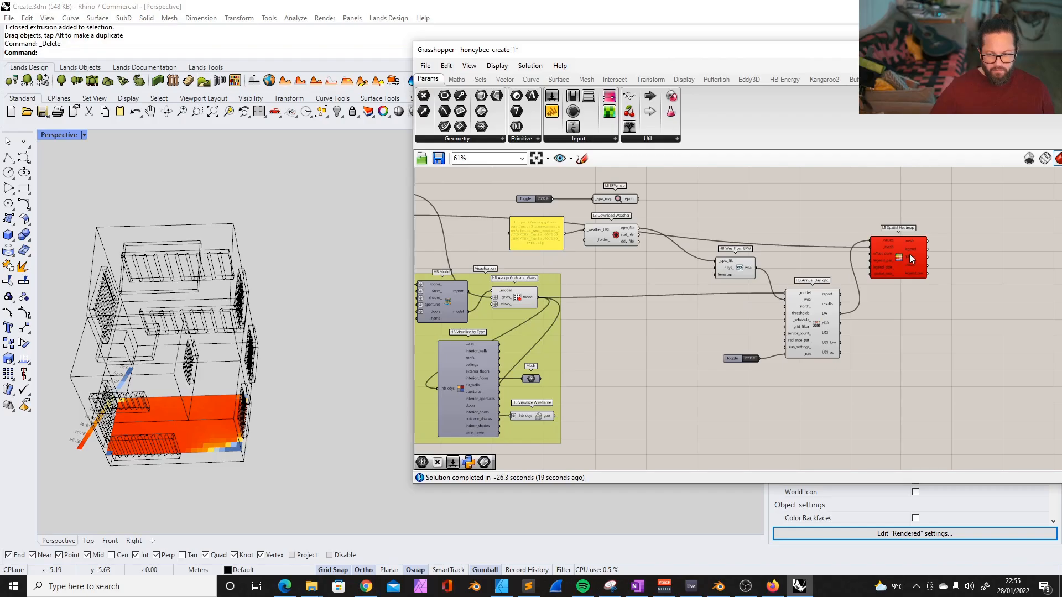
scroll(885, 254, up, 3)
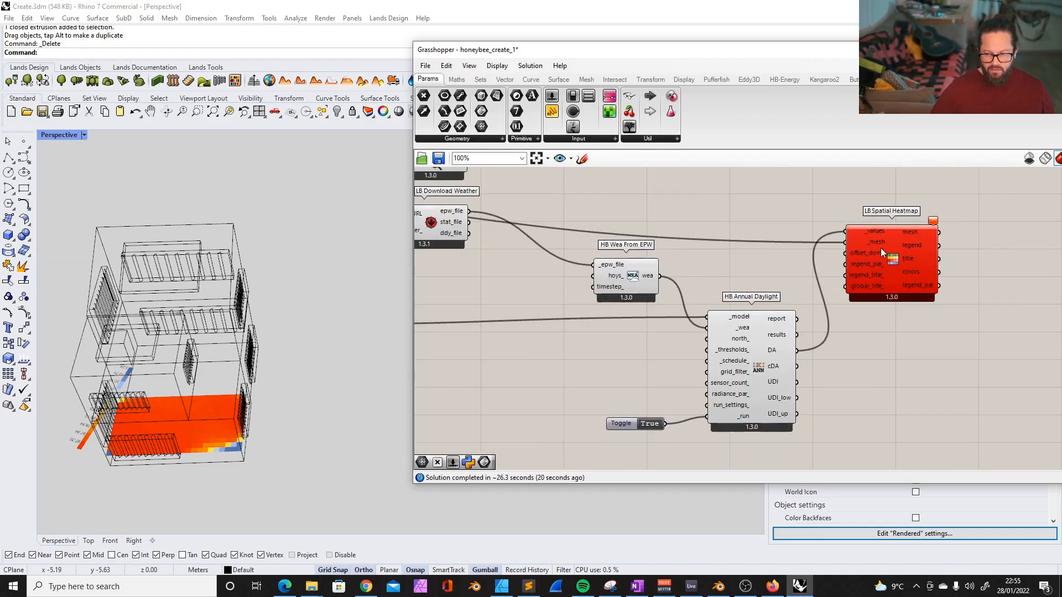
- Nudge HB Annual Daylight slightly up so it sits closer to level with HB Wea From EPW
drag(770, 343, 773, 336)
click(634, 286)
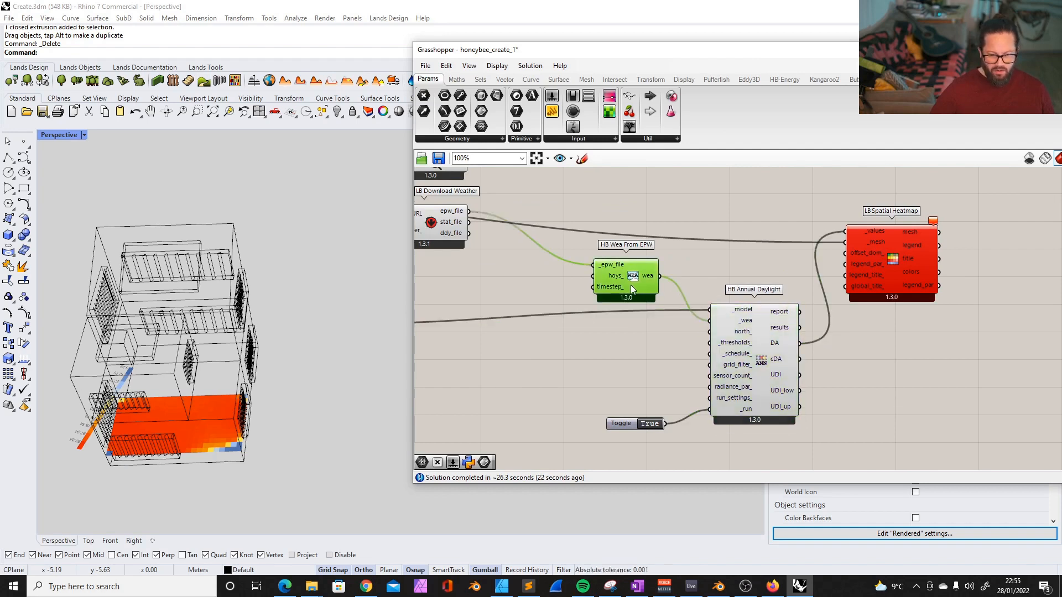
- Inspect the coloured daylight mesh on the building's floors from several angles in the Rhino perspective view
right_drag(333, 365, 257, 362)
scroll(176, 360, up, 7)
scroll(191, 337, down, 5)
scroll(257, 362, down, 5)
scroll(214, 335, up, 2)
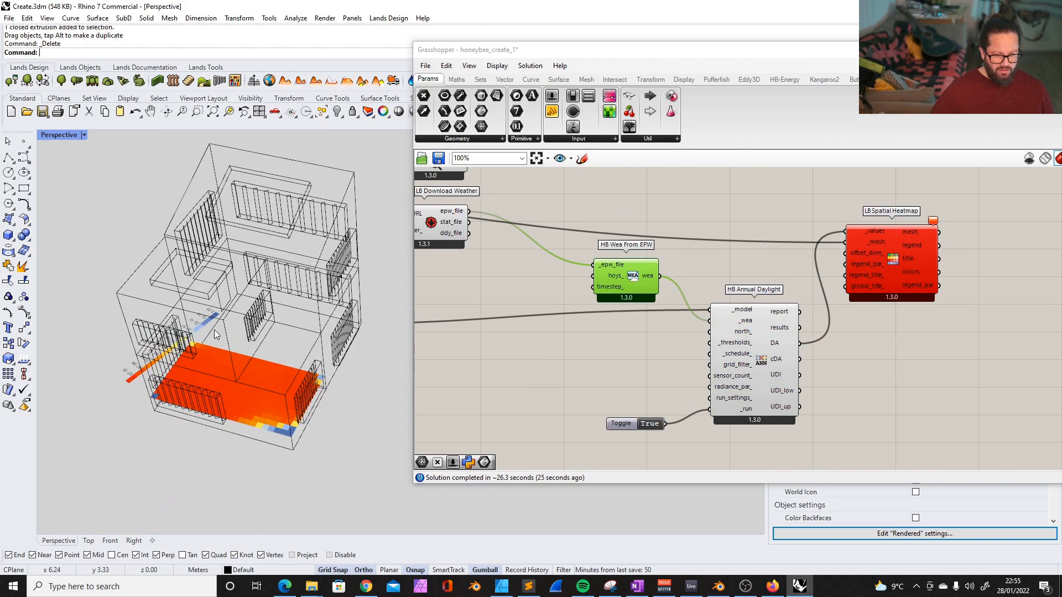
click(887, 357)
right_drag(233, 279, 229, 256)
scroll(715, 300, down, 3)
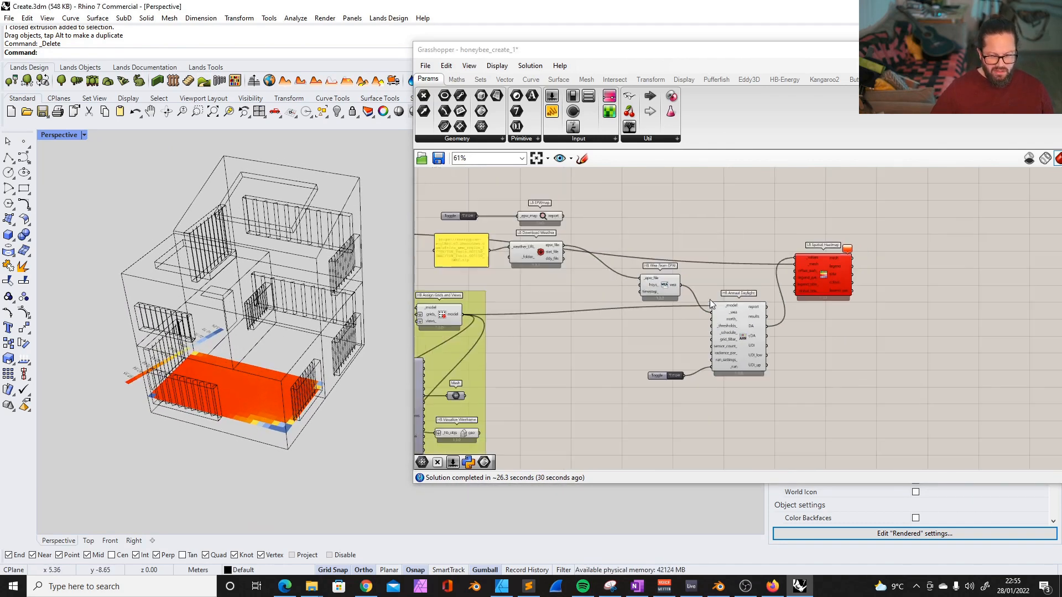
- Read the full error message on the LB Spatial Heatmap component
click(803, 278)
scroll(803, 277, up, 5)
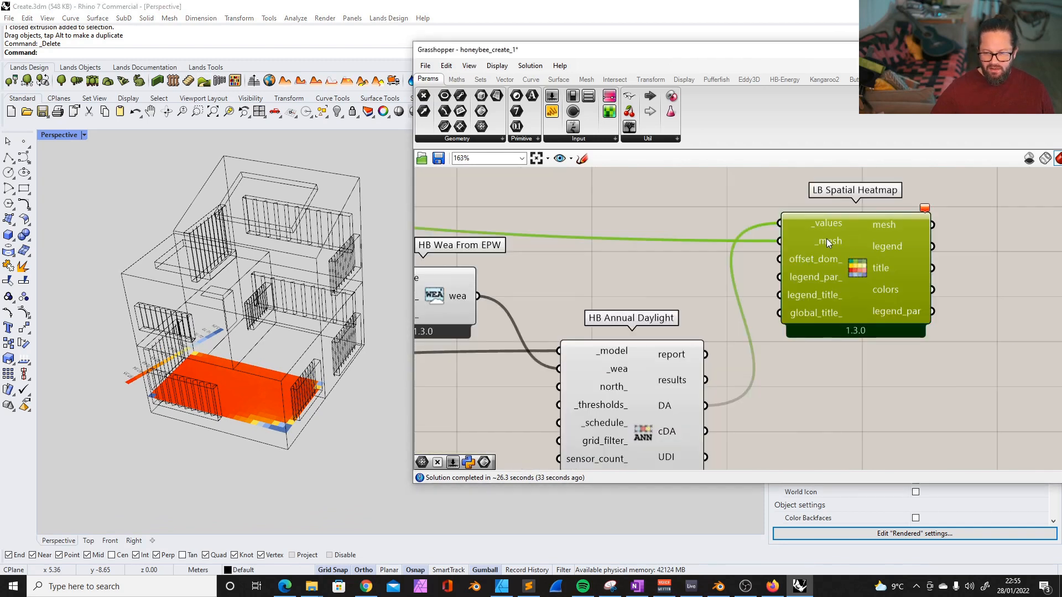
mouse_move(926, 212)
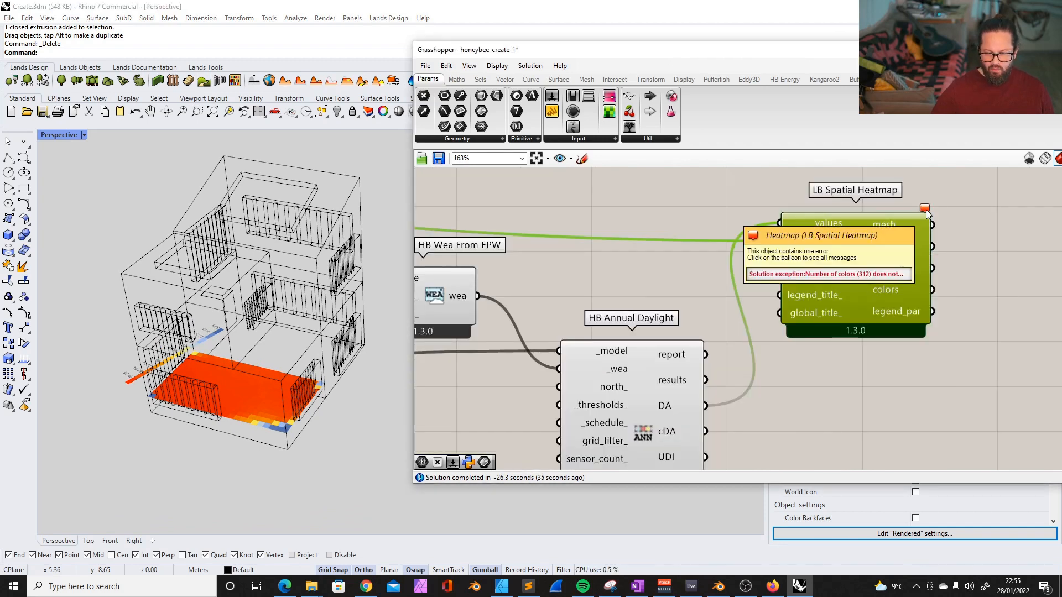
click(925, 210)
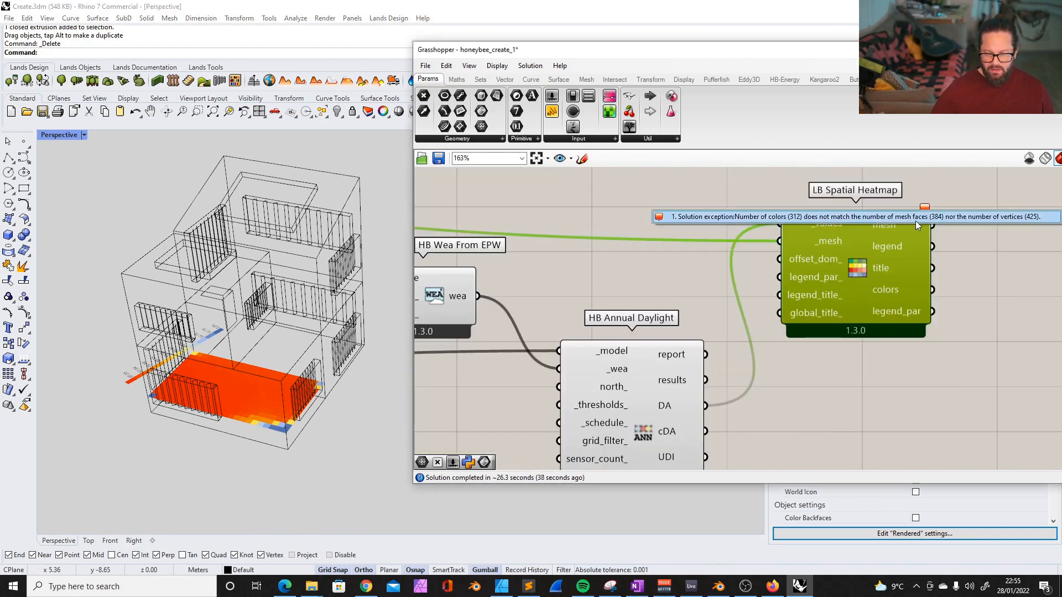
click(959, 283)
scroll(878, 225, up, 4)
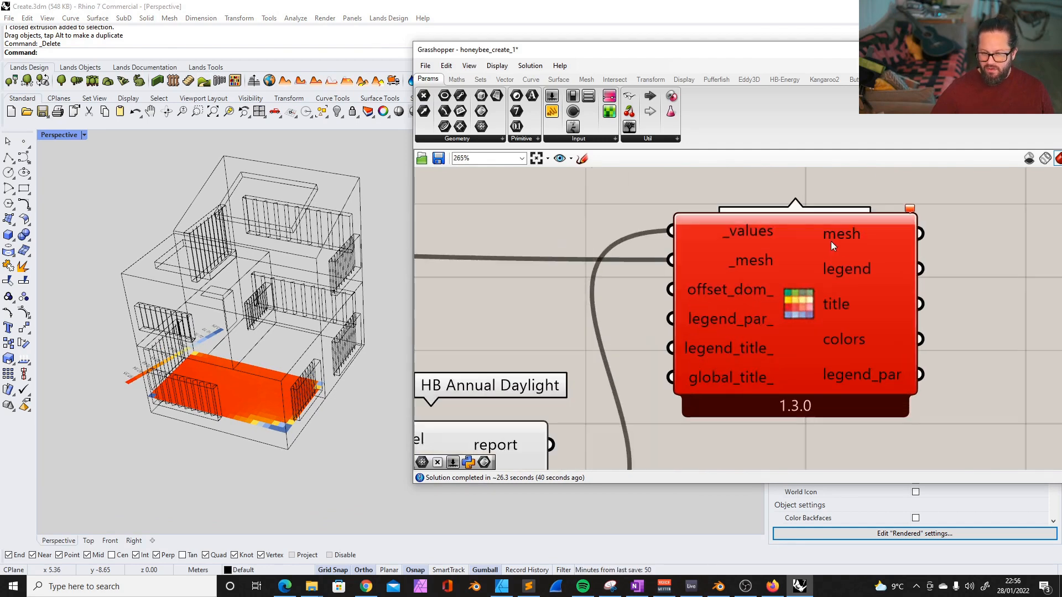
click(831, 242)
mouse_move(911, 210)
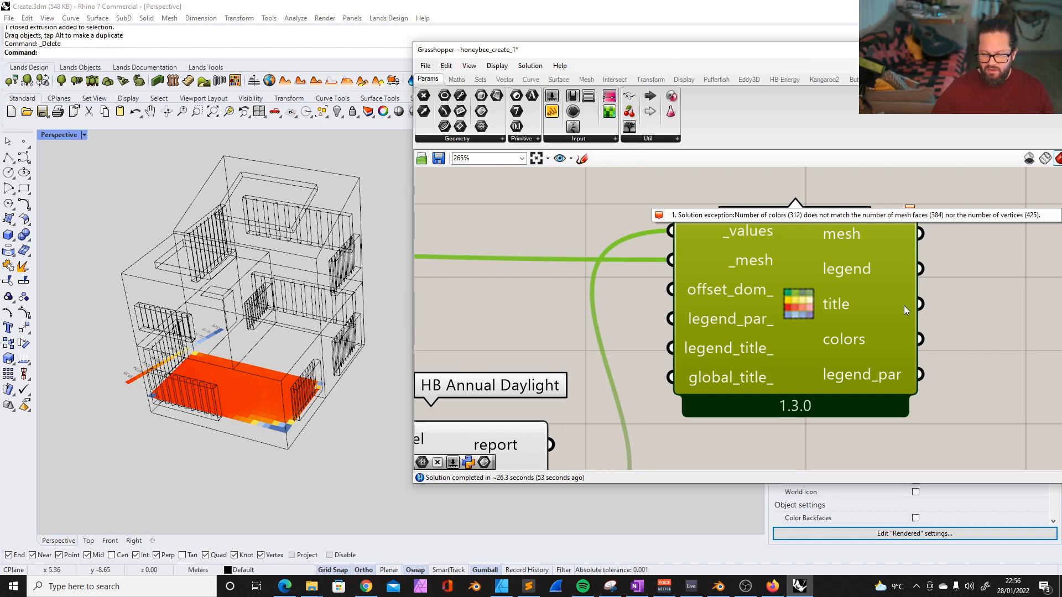
scroll(814, 320, down, 3)
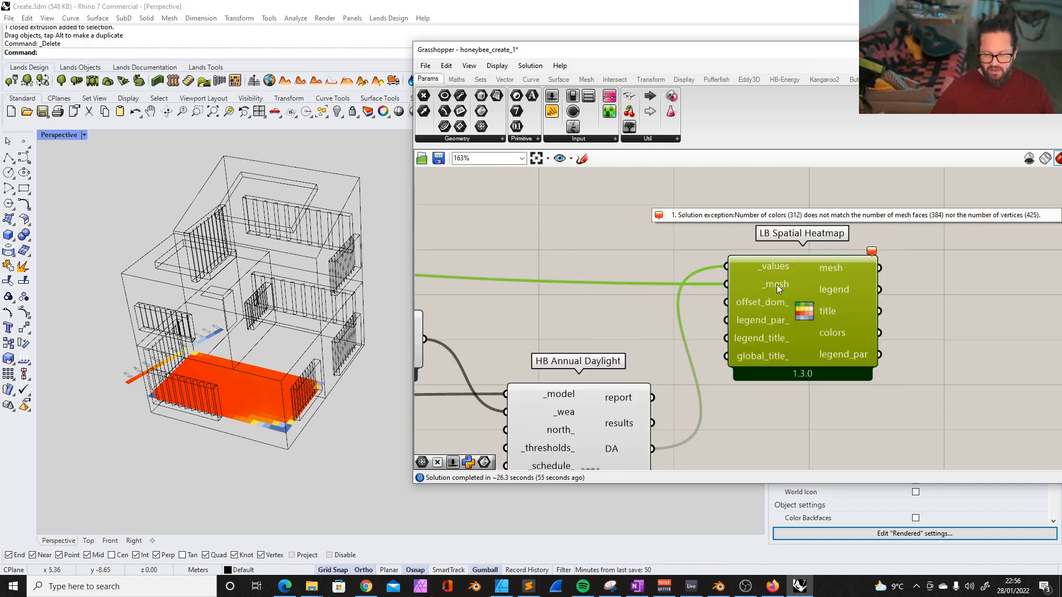
- Trace the _mesh wire of LB Spatial Heatmap back to the mesh output of HB Sensor Grid from Rooms
scroll(781, 292, down, 4)
scroll(691, 370, up, 2)
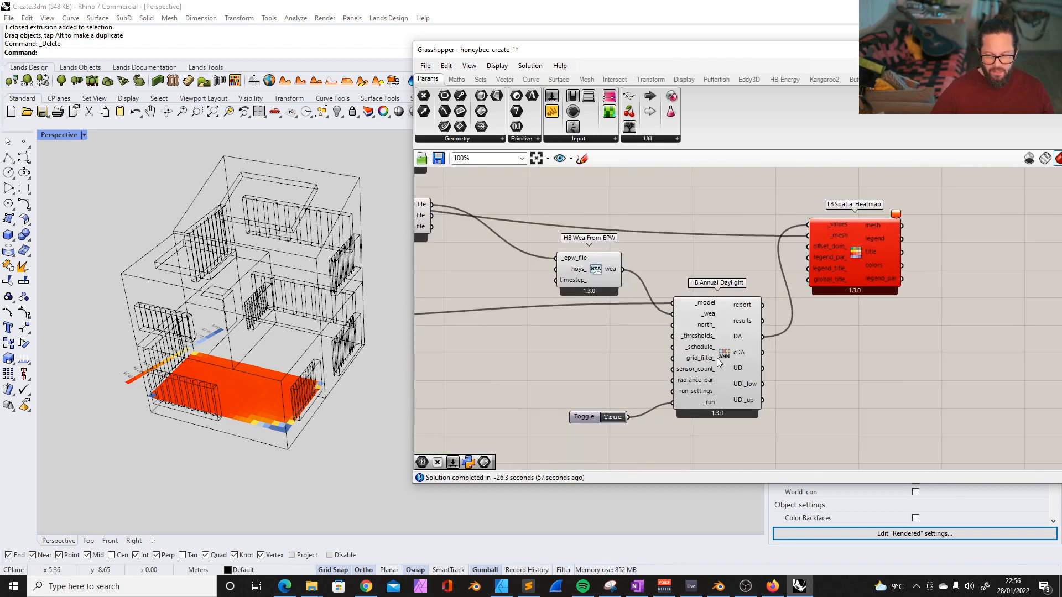
scroll(791, 342, down, 2)
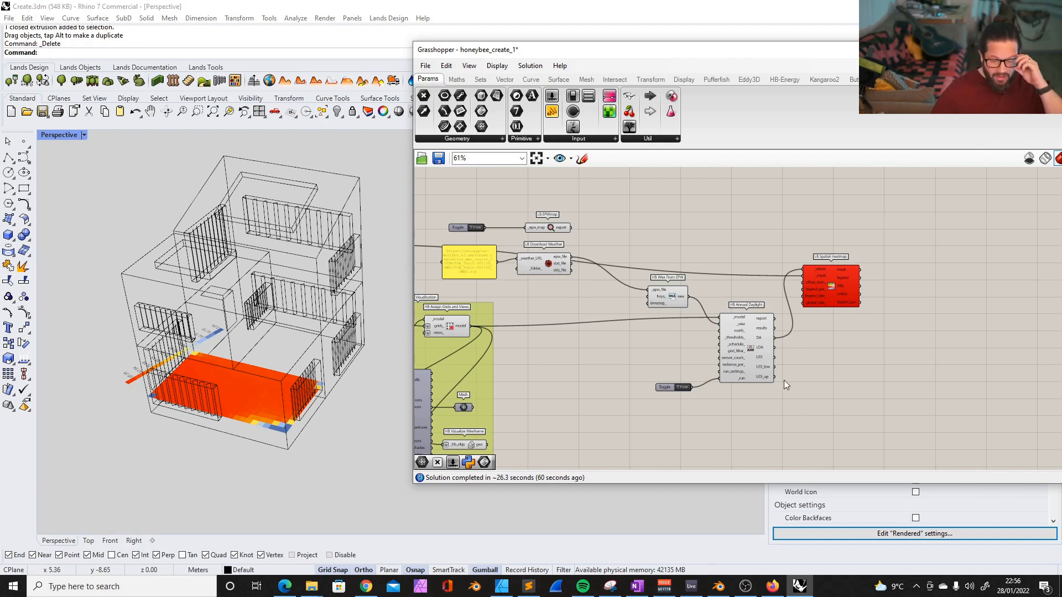
click(745, 587)
click(746, 587)
scroll(896, 365, up, 1)
scroll(824, 324, up, 2)
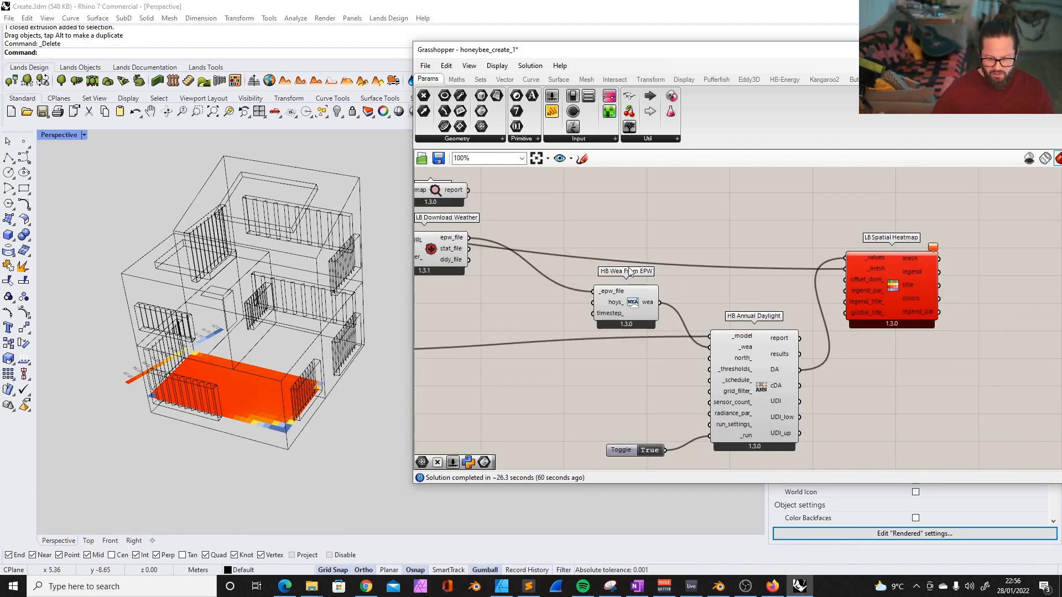
scroll(701, 273, down, 3)
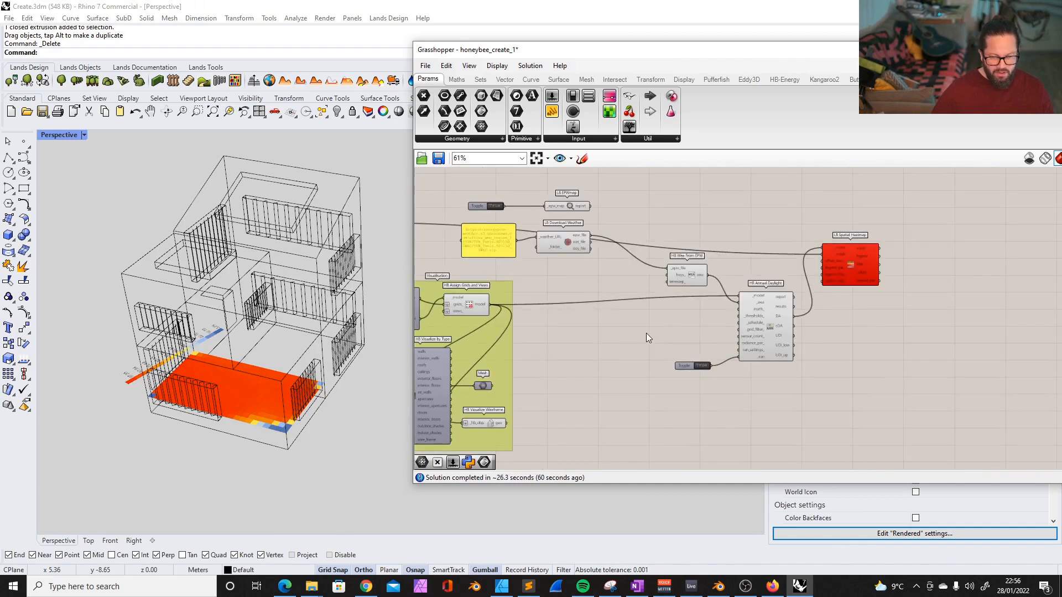
scroll(490, 228, up, 3)
click(489, 264)
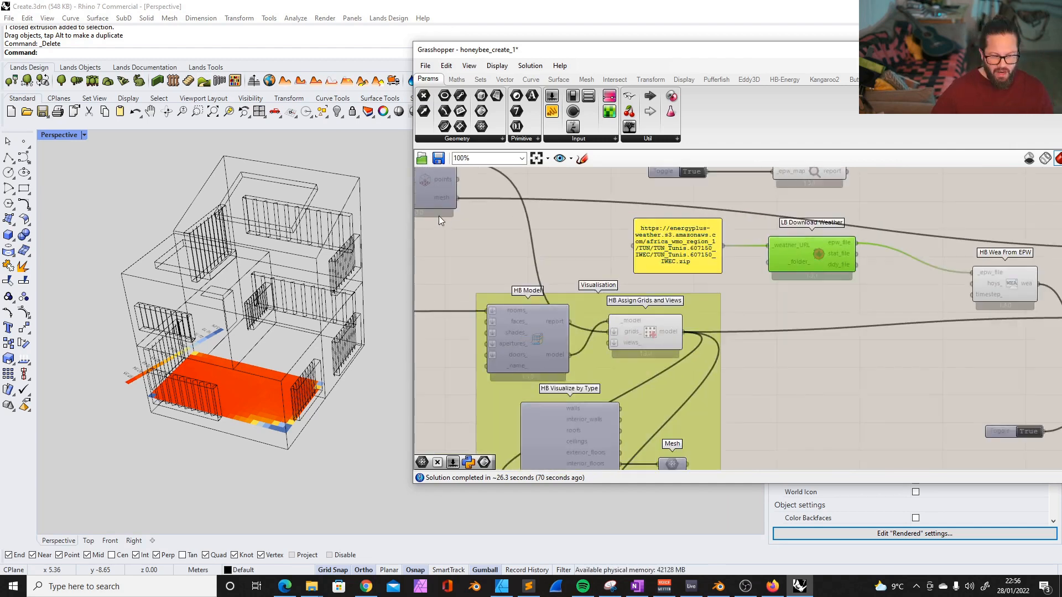
scroll(441, 215, up, 1)
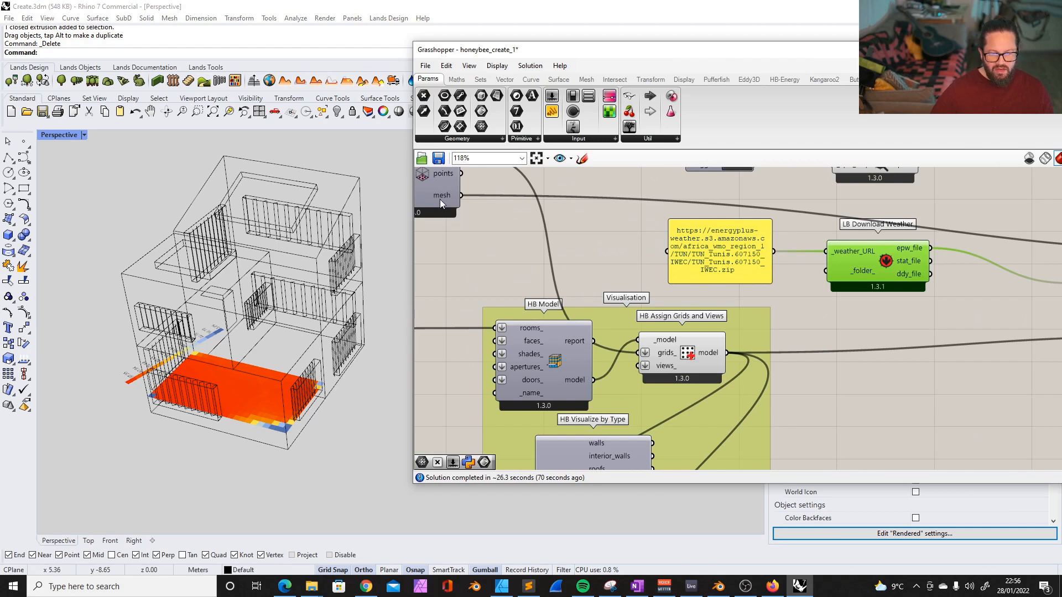
scroll(514, 240, down, 2)
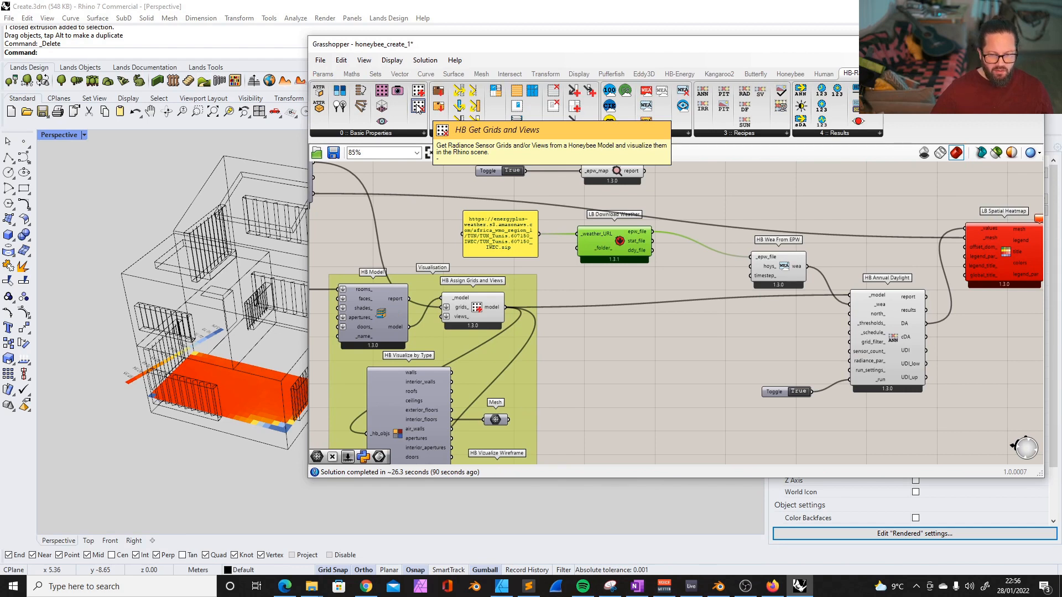
- Place an HB Get Grids and Views component beside the Visualisation group and feed it the model output of HB Assign Grids and Views
drag(418, 108, 621, 335)
scroll(576, 336, down, 2)
drag(540, 310, 626, 351)
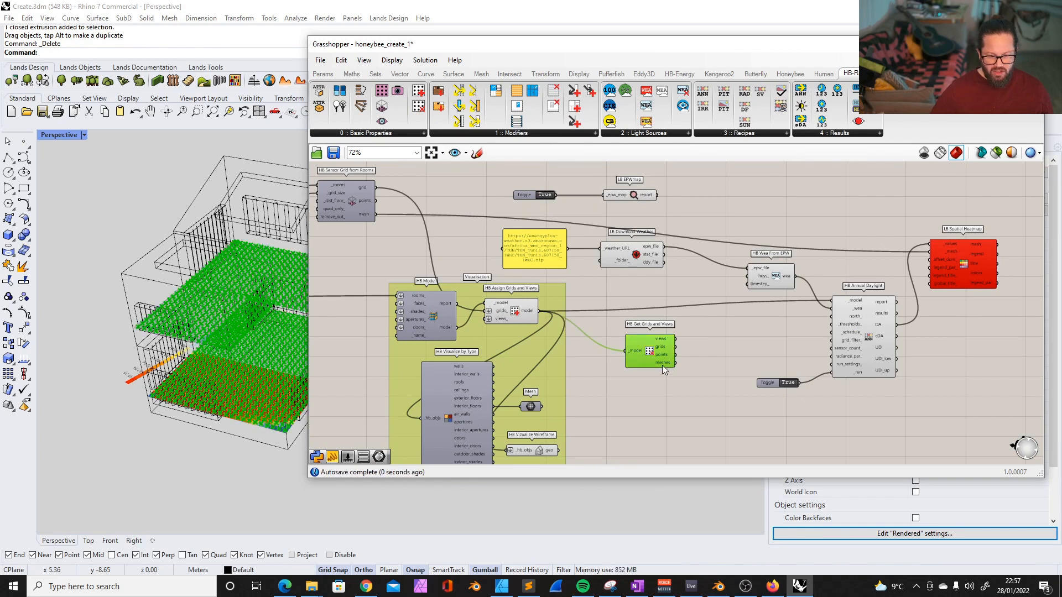
click(517, 313)
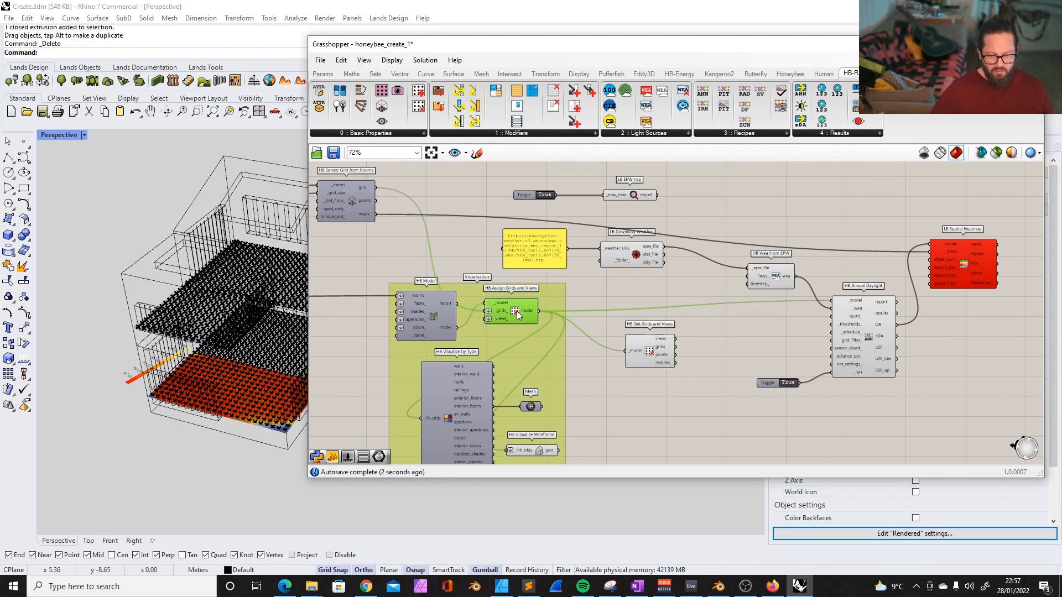
- Disconnect the mesh output of HB Sensor Grid from Rooms from the _mesh input of LB Spatial Heatmap
right_click(366, 216)
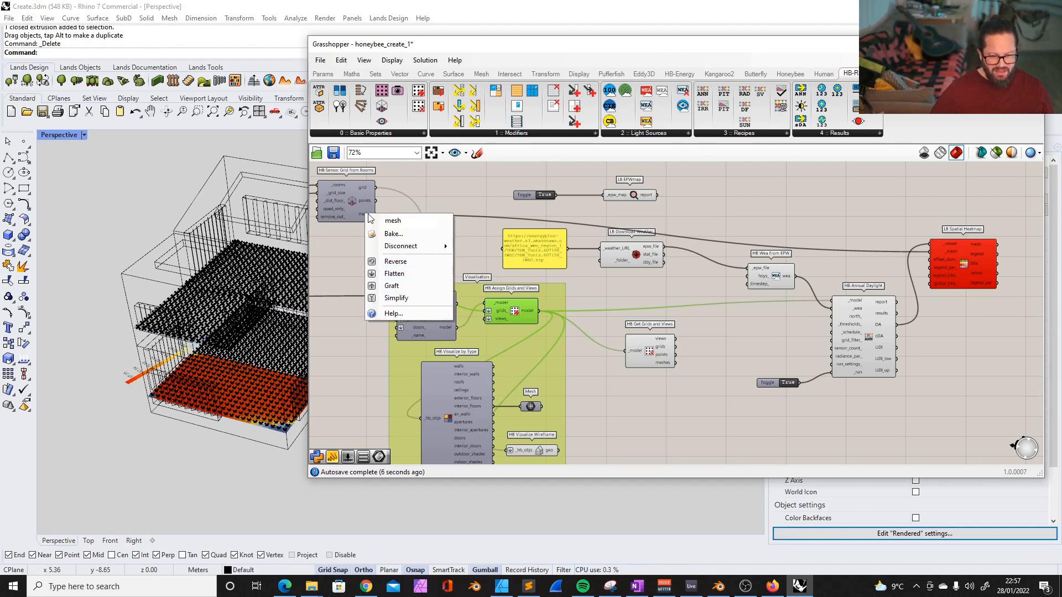
mouse_move(403, 251)
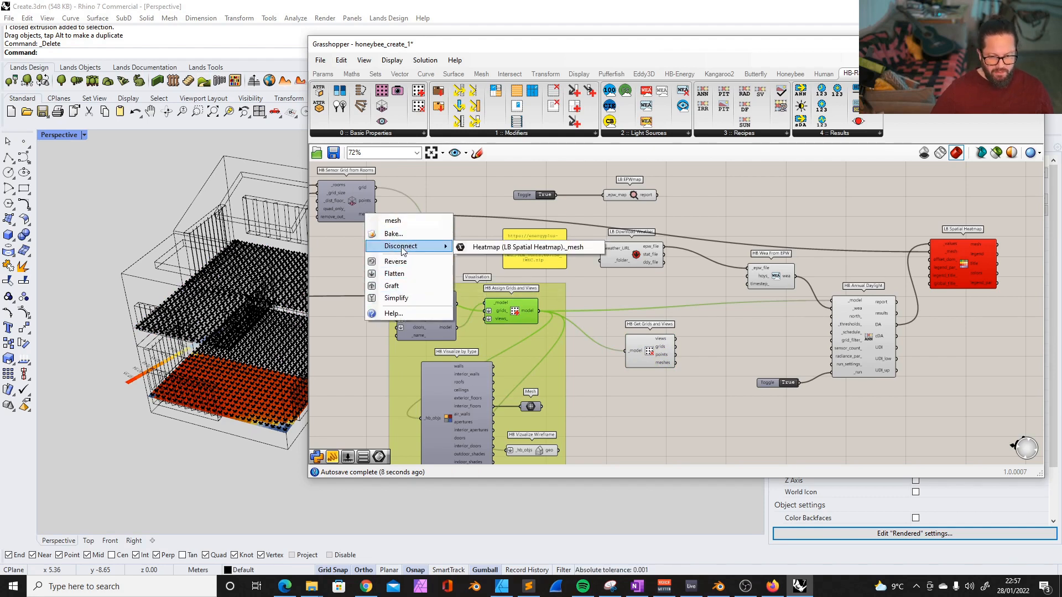
click(482, 250)
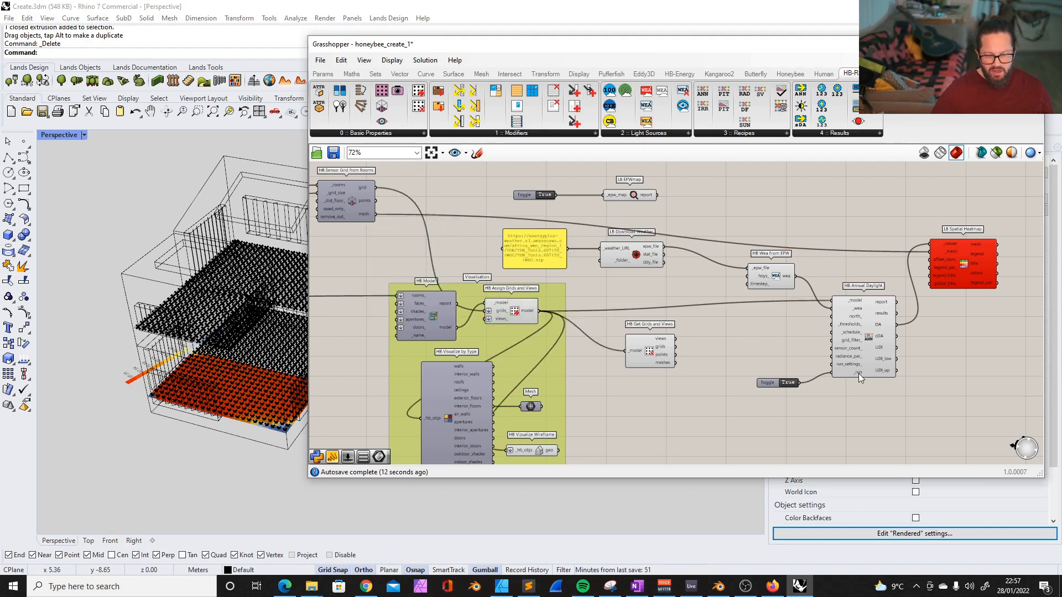
right_click(365, 215)
mouse_move(428, 248)
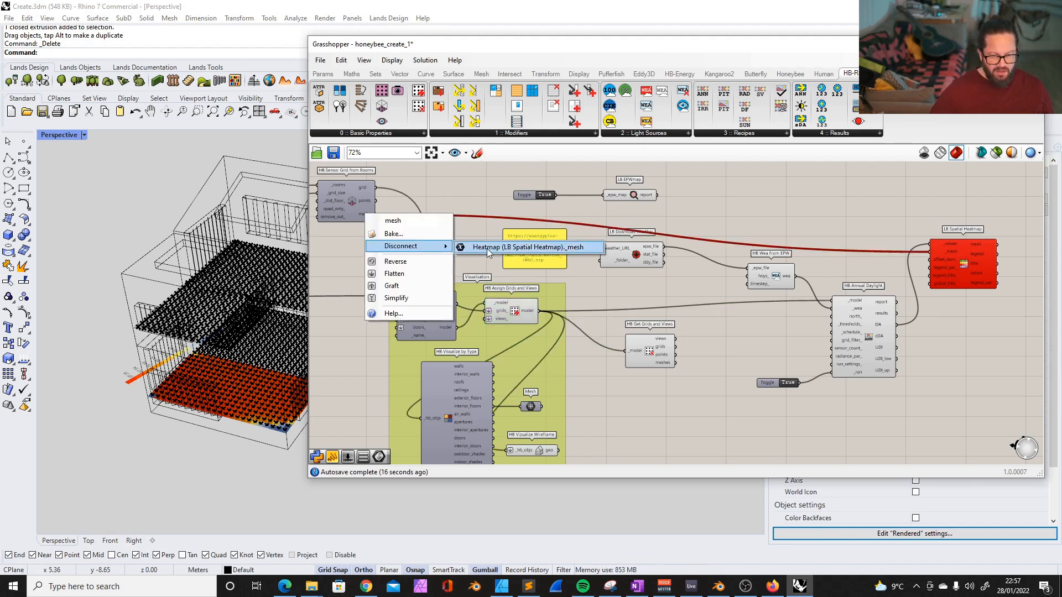
click(487, 248)
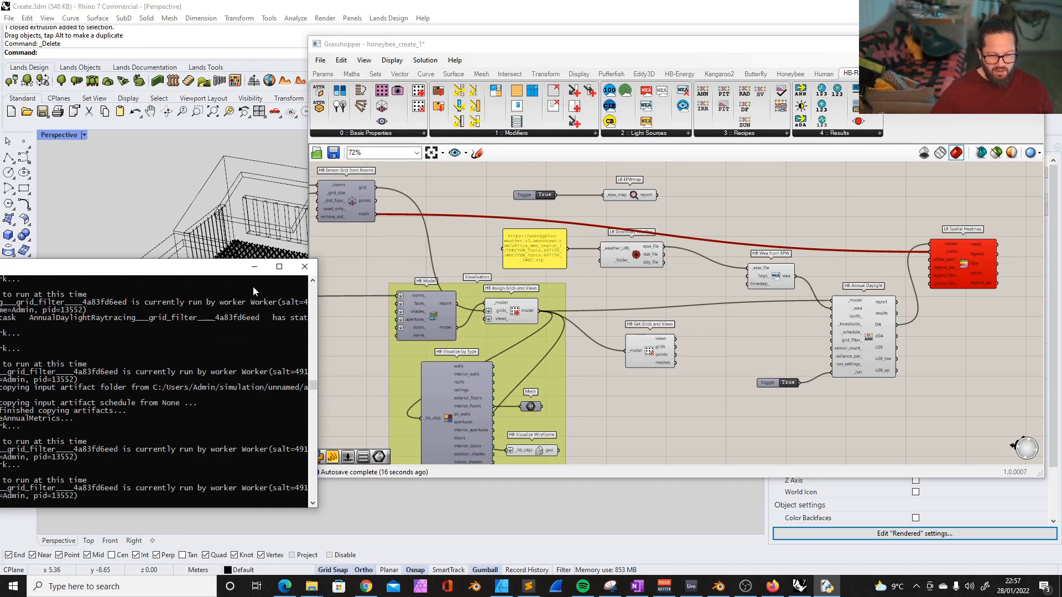
- Move HB Get Grids and Views lower beside the Visualisation group and LB Spatial Heatmap diagonally below HB Annual Daylight
right_drag(867, 246, 797, 260)
scroll(834, 268, up, 2)
drag(911, 267, 882, 318)
scroll(811, 235, down, 2)
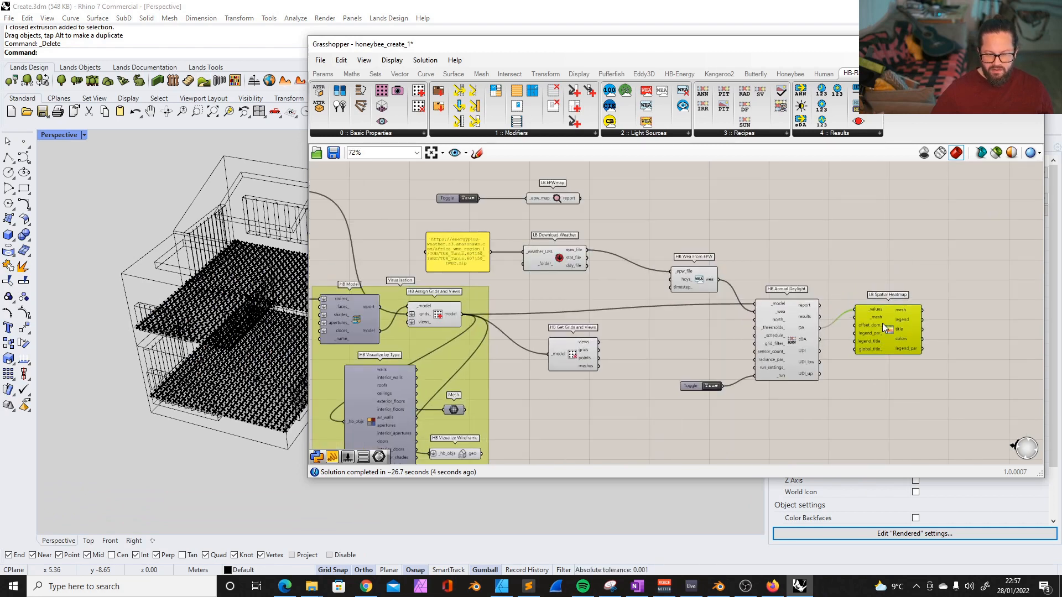
drag(571, 355, 573, 385)
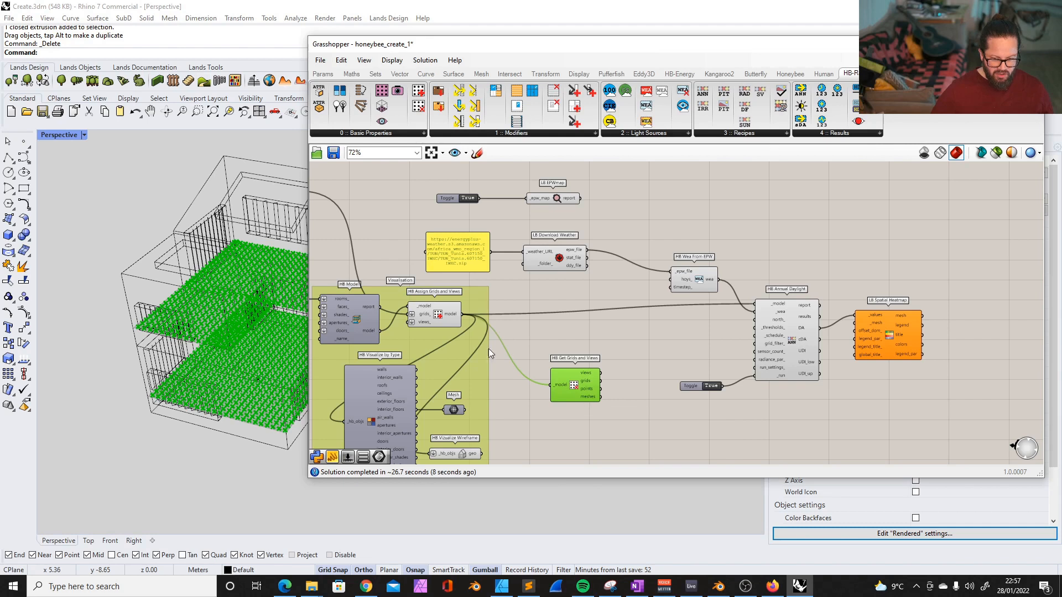
drag(587, 374, 588, 391)
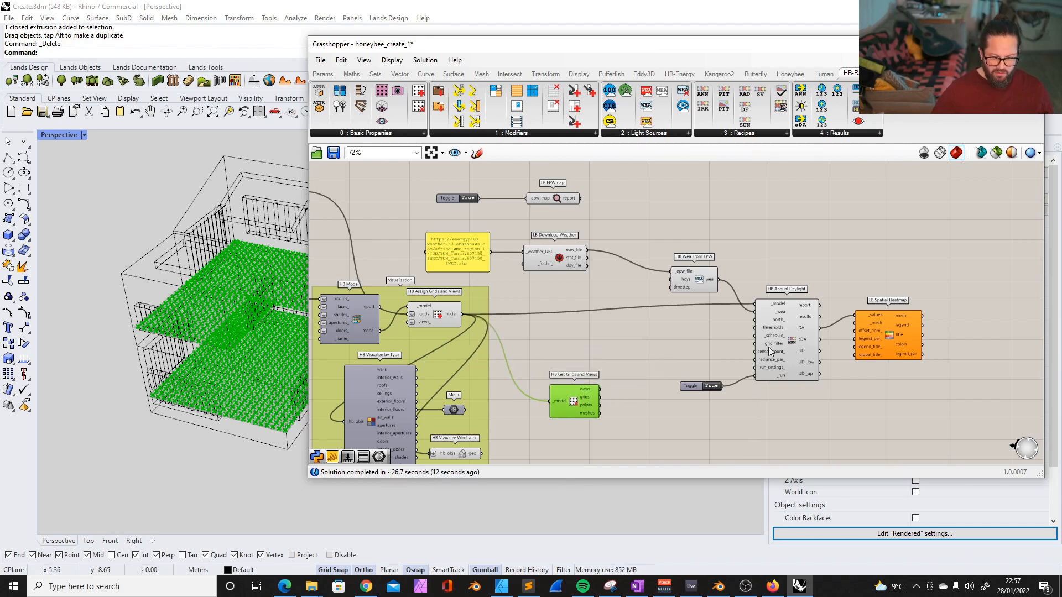
drag(890, 315, 886, 400)
scroll(699, 336, down, 3)
scroll(744, 369, up, 4)
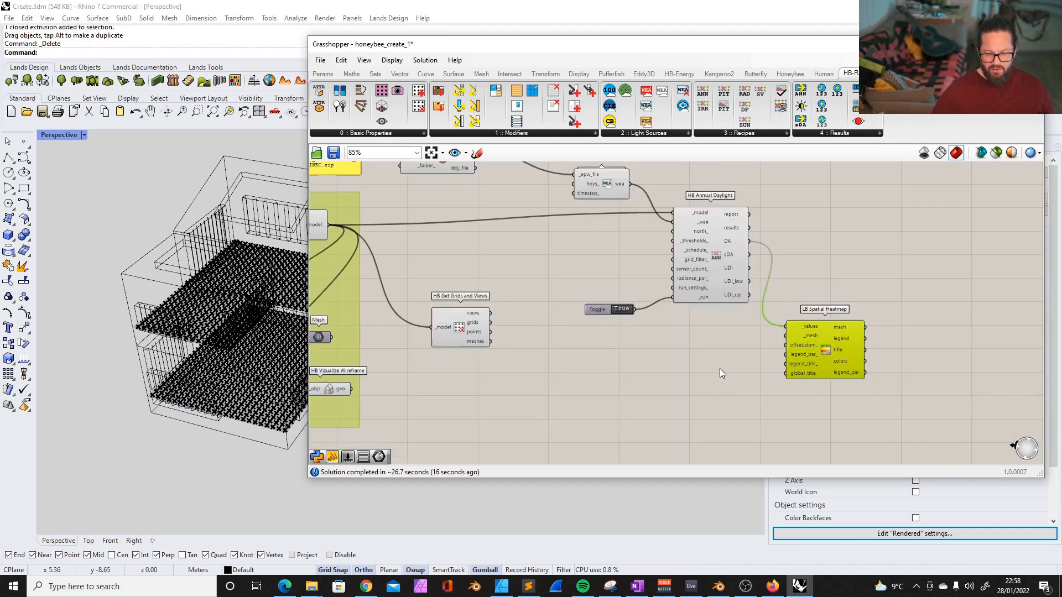
- Connect the meshes output of HB Get Grids and Views to the _mesh input of LB Spatial Heatmap
drag(470, 330, 785, 336)
click(727, 367)
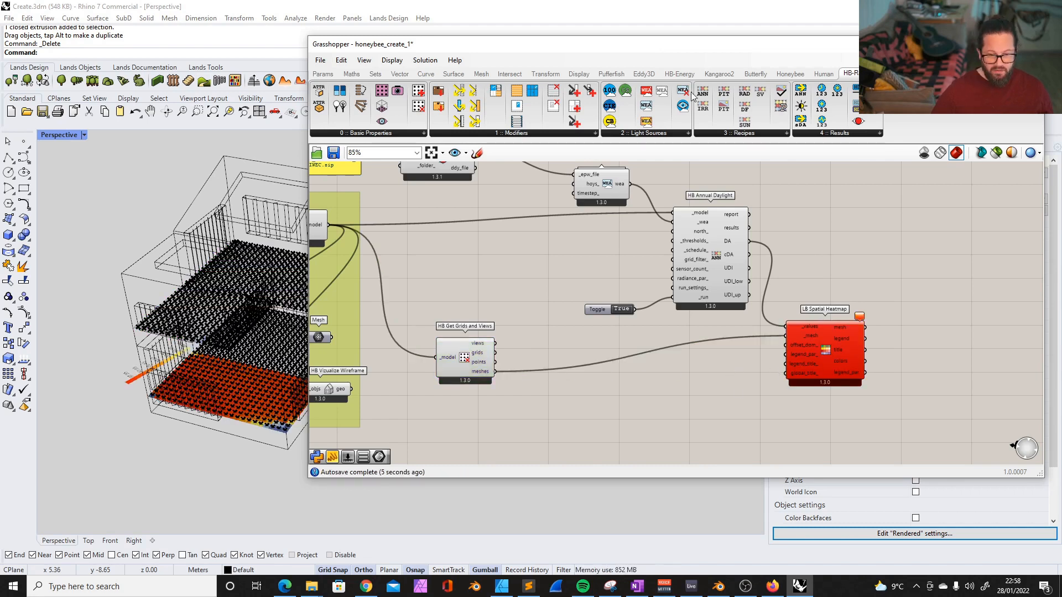
drag(703, 47, 674, 44)
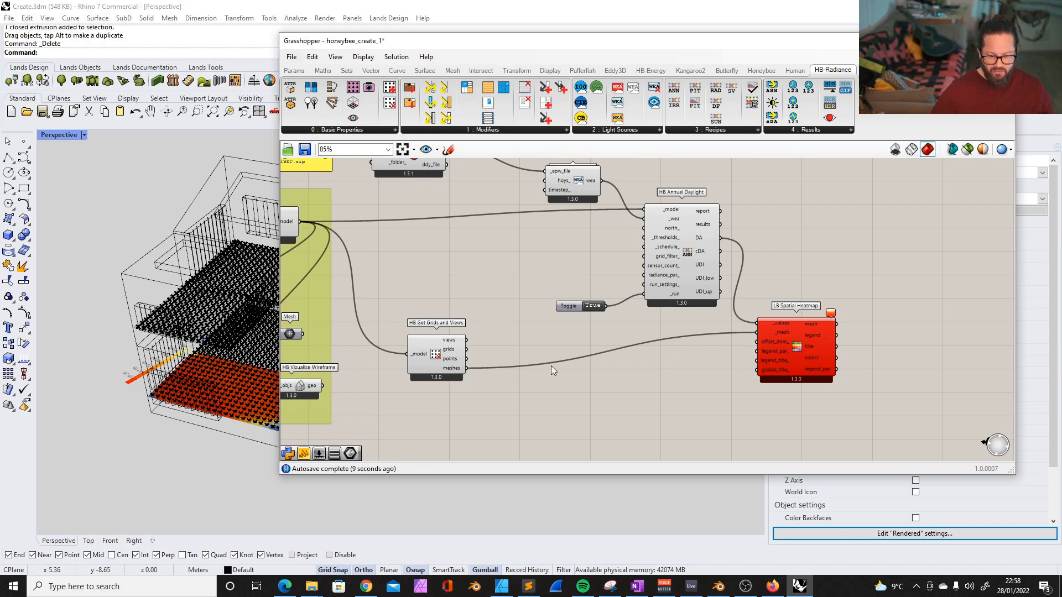
click(789, 332)
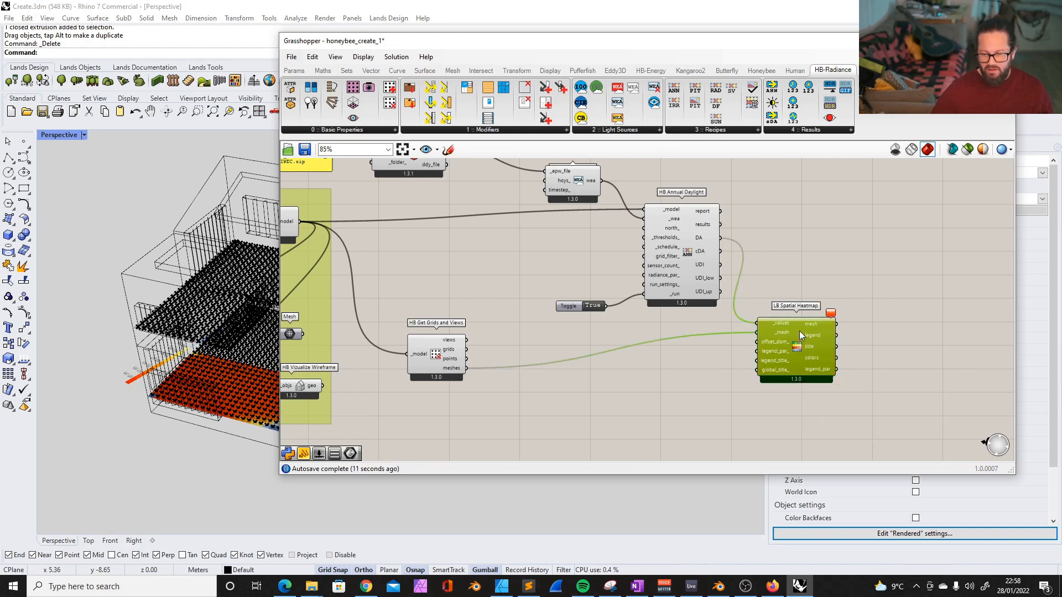
drag(799, 333, 797, 338)
- Add a Mesh Join component next to HB Get Grids and Views and feed the meshes output into its M input
double_click(629, 377)
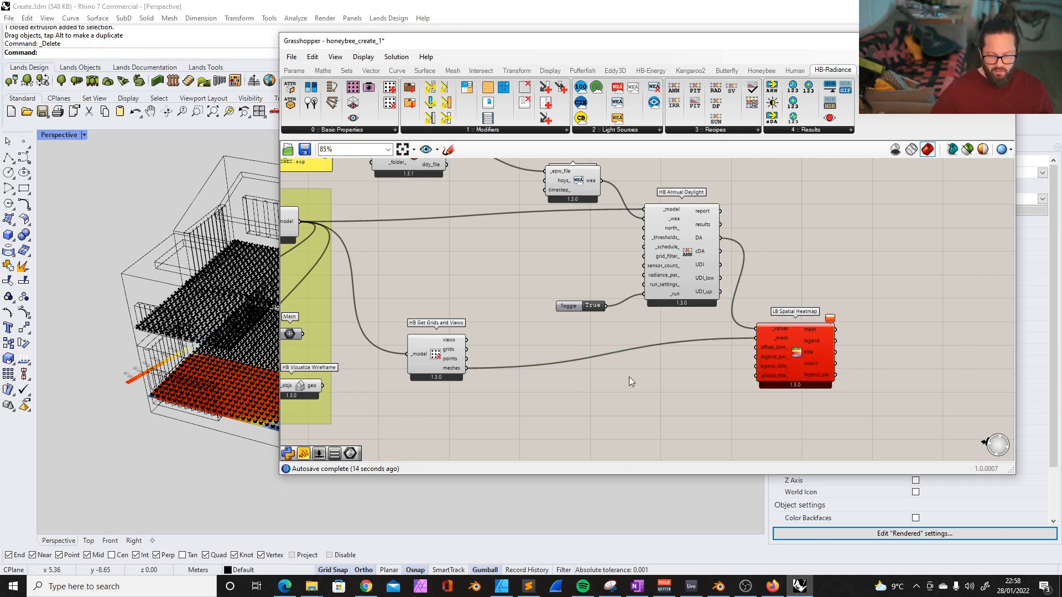
text(join)
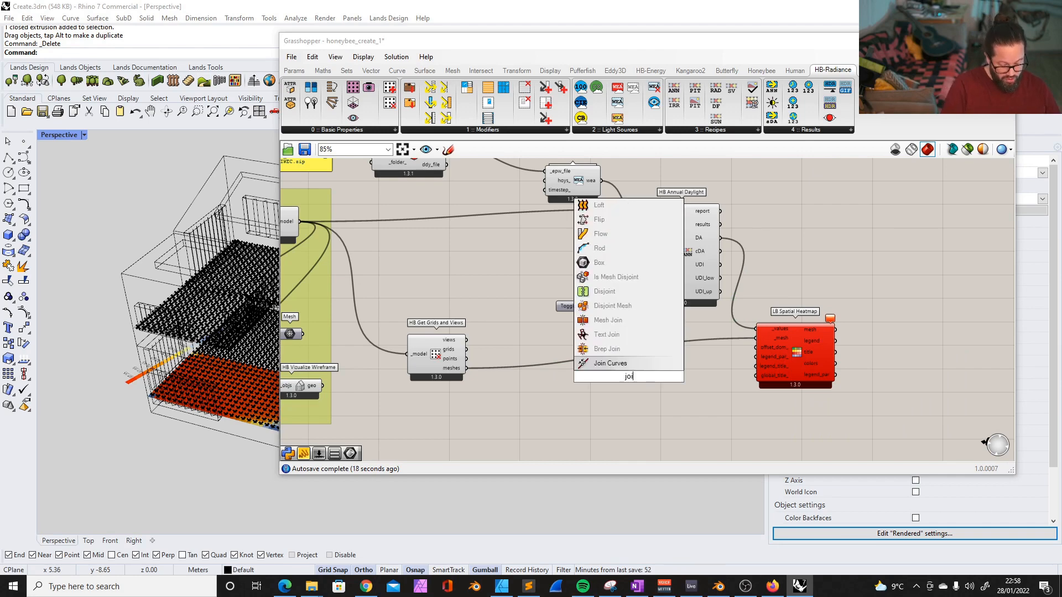
click(613, 320)
drag(631, 376, 601, 389)
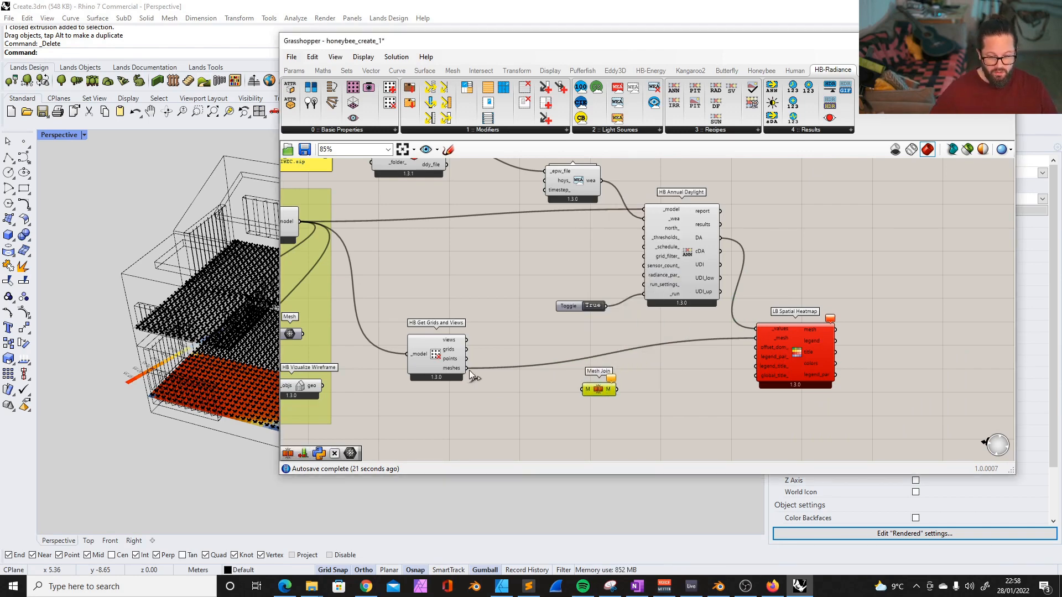
drag(467, 368, 584, 390)
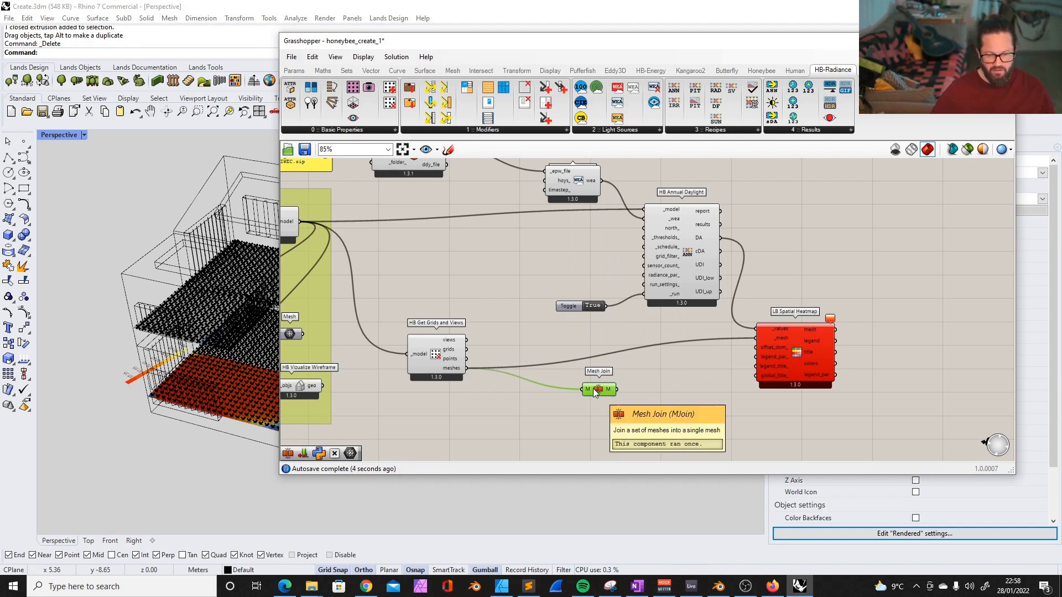
drag(599, 389, 566, 401)
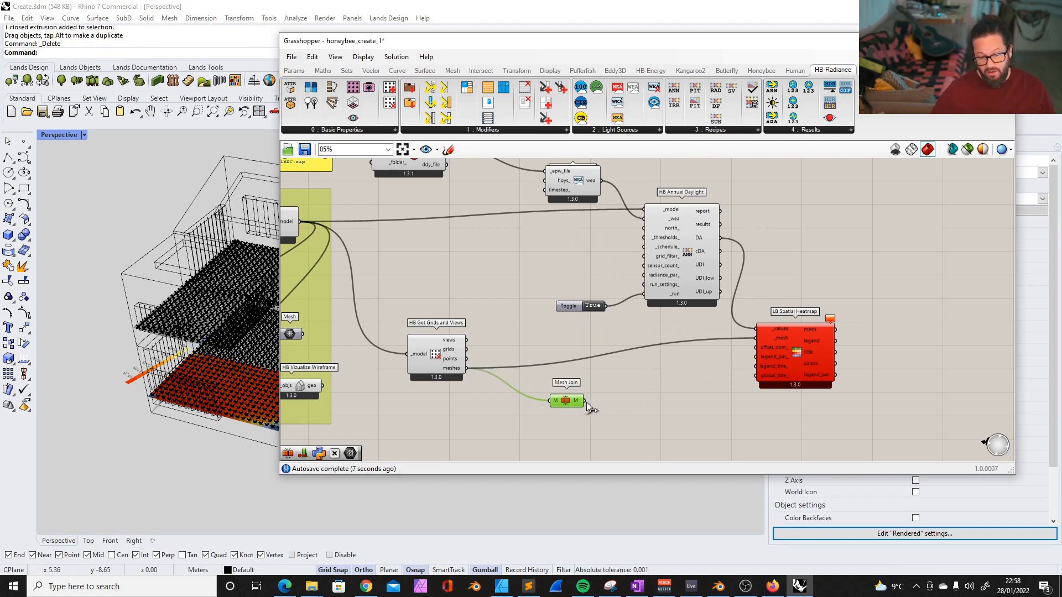
- Connect the Mesh Join output to the _mesh input of LB Spatial Heatmap and position Mesh Join beside HB Get Grids and Views
drag(585, 401, 756, 338)
drag(553, 403, 590, 371)
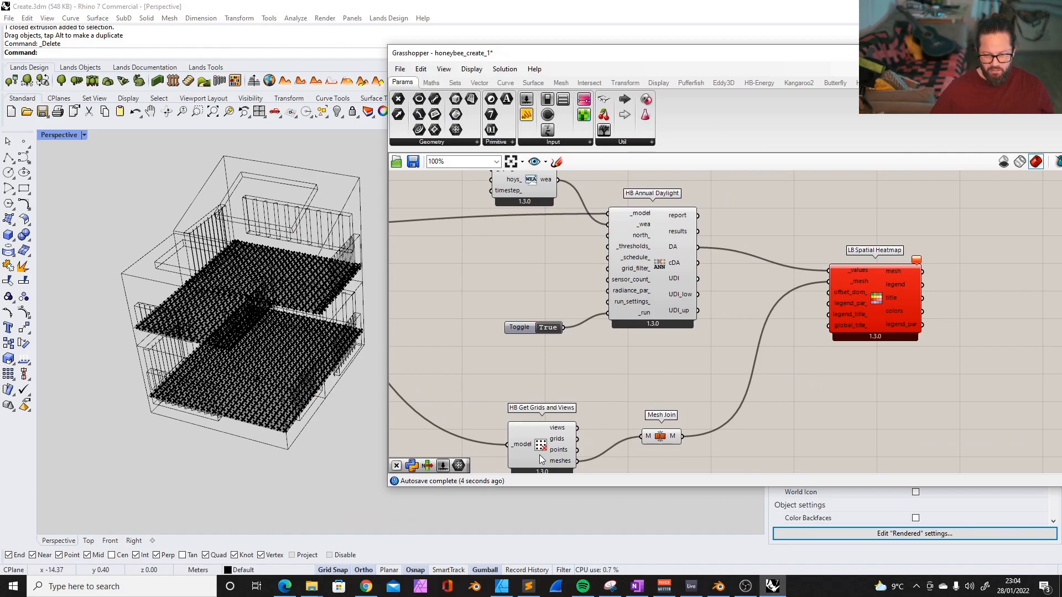
drag(541, 459, 645, 442)
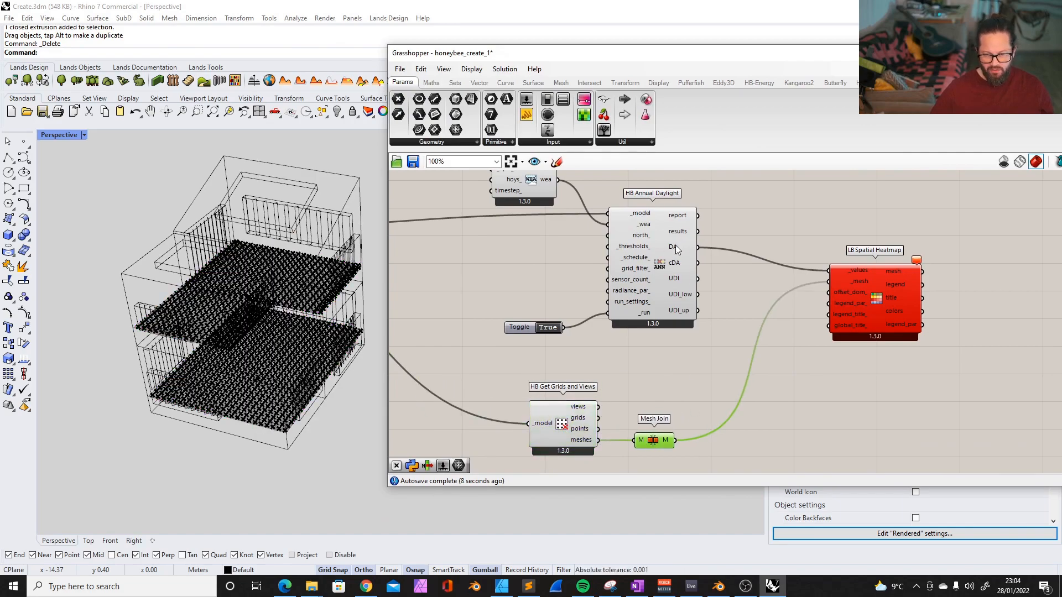
- Flatten the DA output of HB Annual Daylight feeding LB Spatial Heatmap
mouse_move(677, 250)
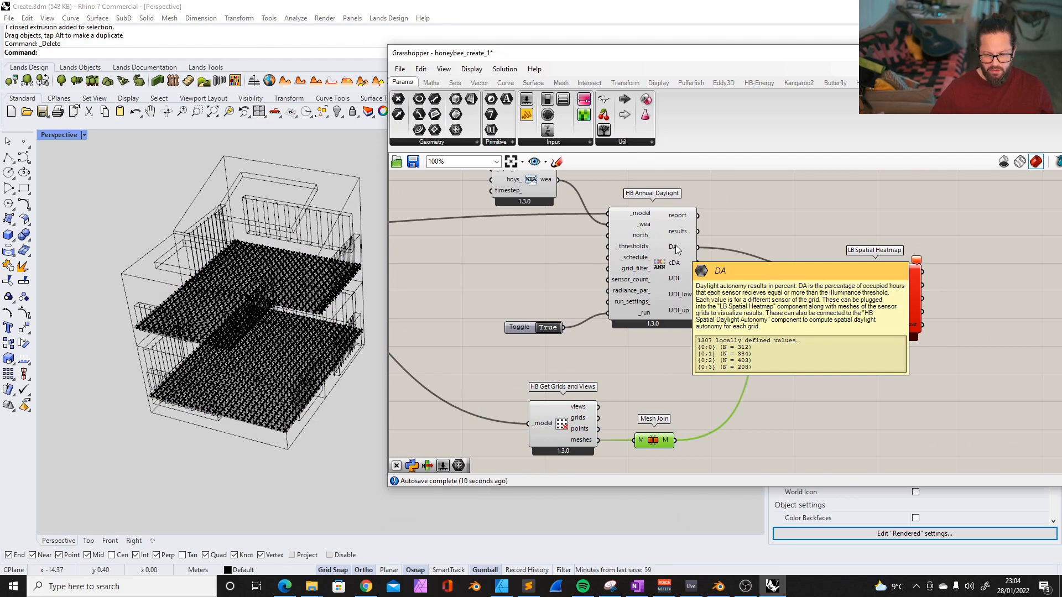
click(672, 399)
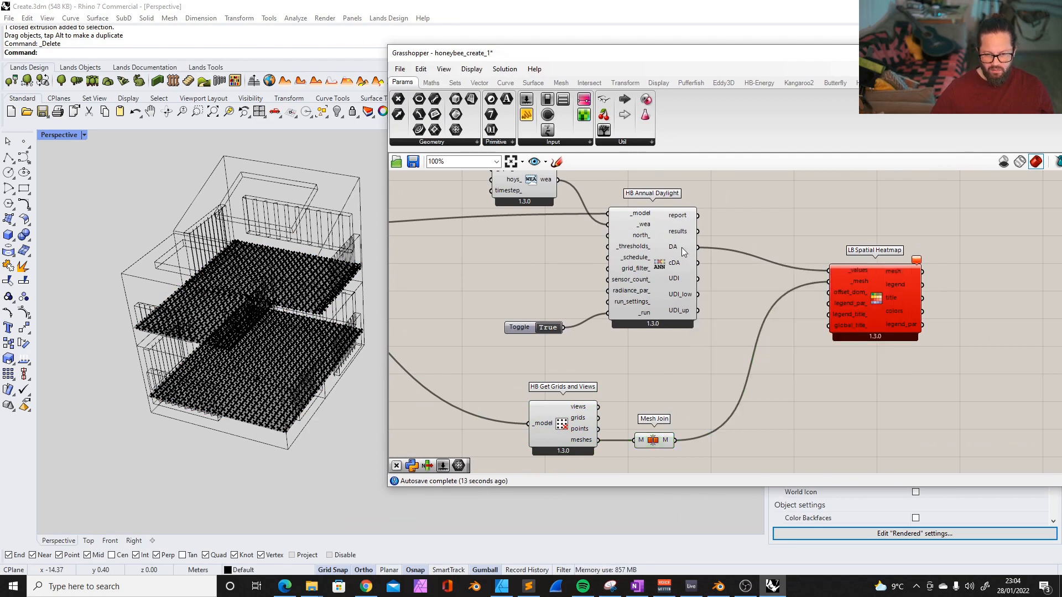
right_click(682, 249)
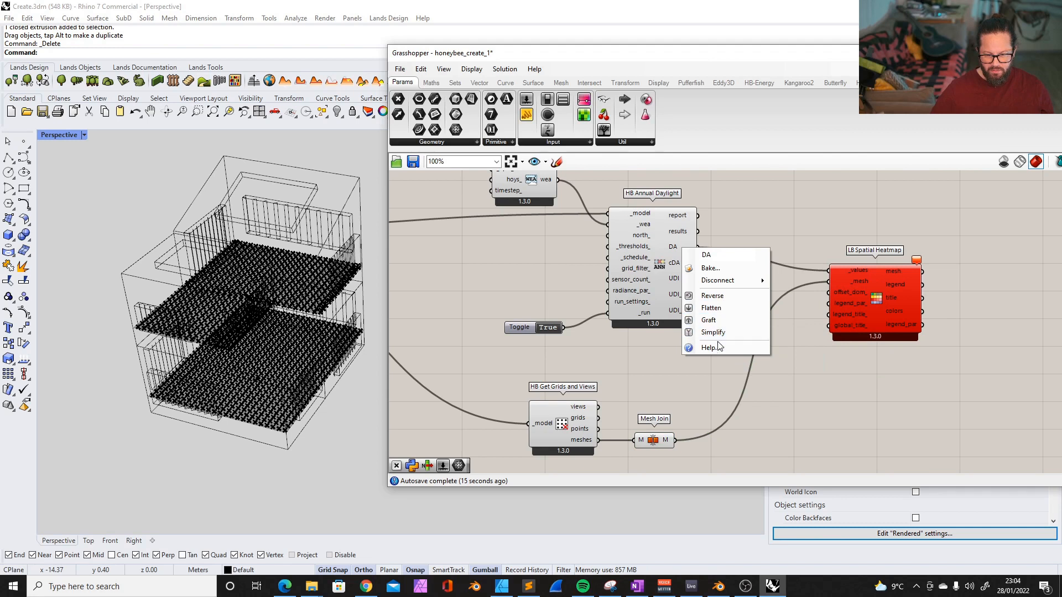
click(719, 313)
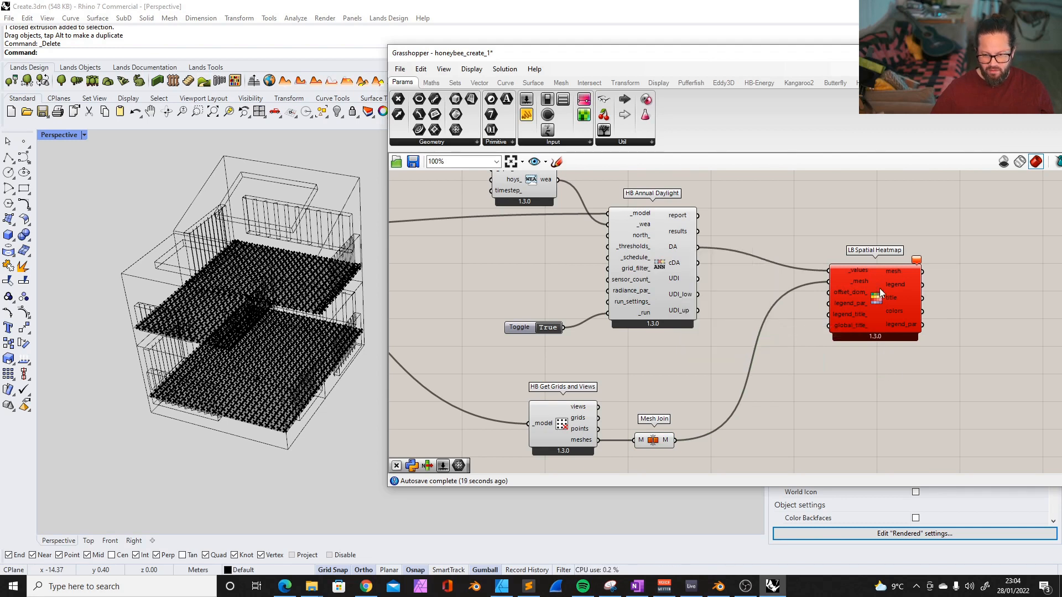
right_click(682, 252)
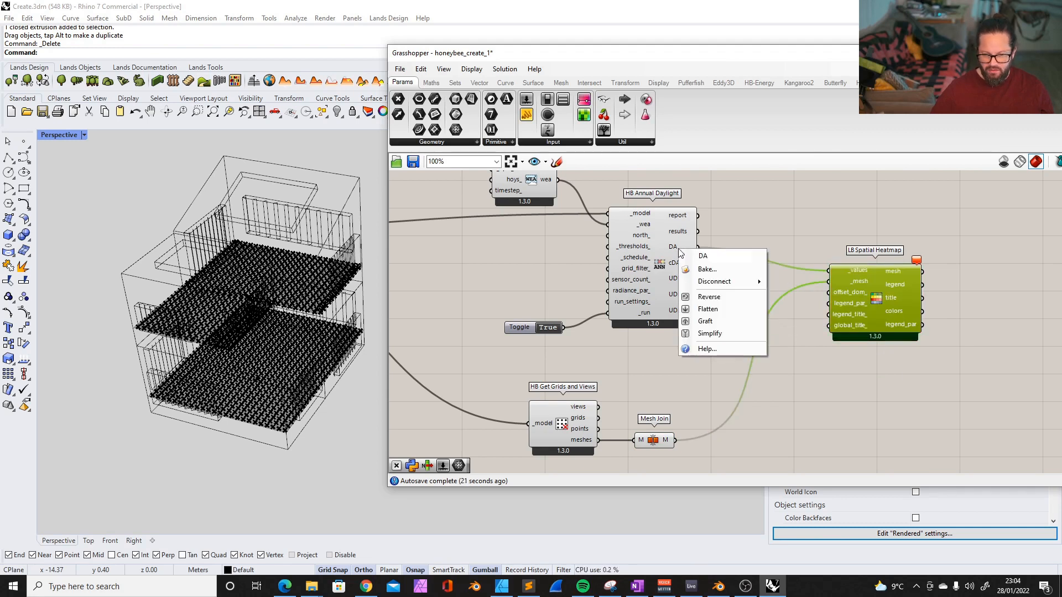
click(716, 314)
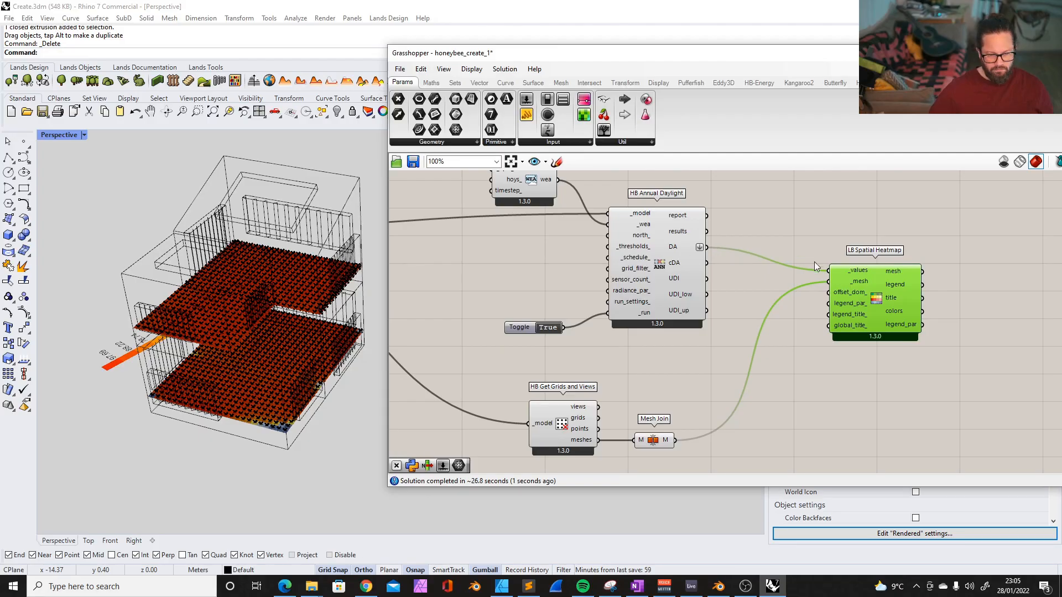
- Turn off the preview of HB Get Grids and Views so that its sensor geometry is hidden in the model view
scroll(264, 316, down, 5)
right_drag(202, 331, 294, 328)
scroll(277, 440, up, 3)
scroll(273, 353, down, 2)
click(561, 420)
right_click(563, 411)
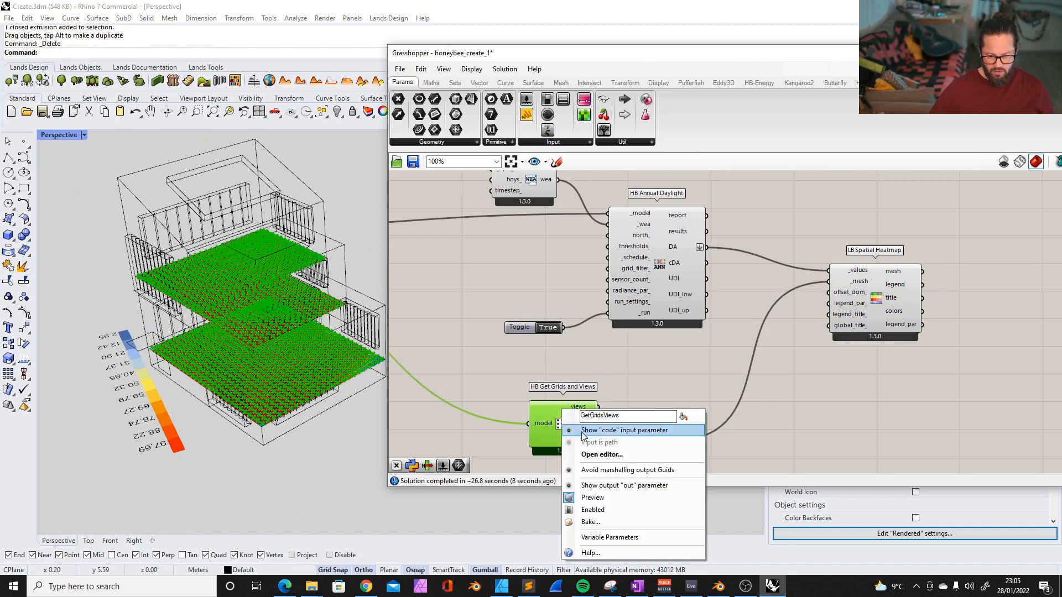
click(594, 499)
- Examine the daylight autonomy heatmap on both floors and the definition that produces it
right_drag(265, 338, 320, 319)
scroll(295, 313, up, 6)
scroll(295, 313, down, 5)
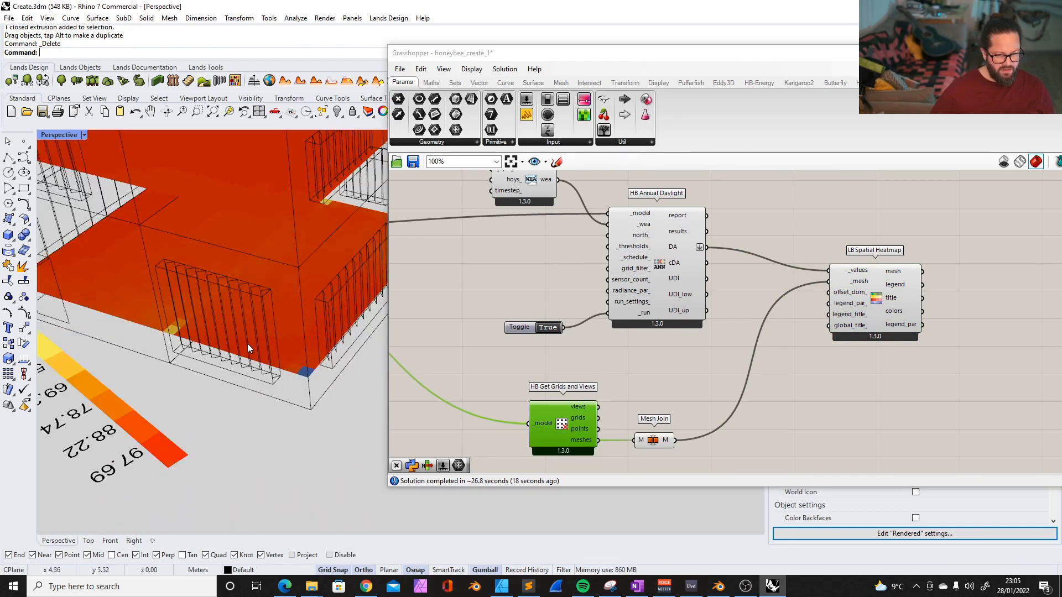
right_drag(247, 344, 293, 340)
scroll(700, 328, down, 5)
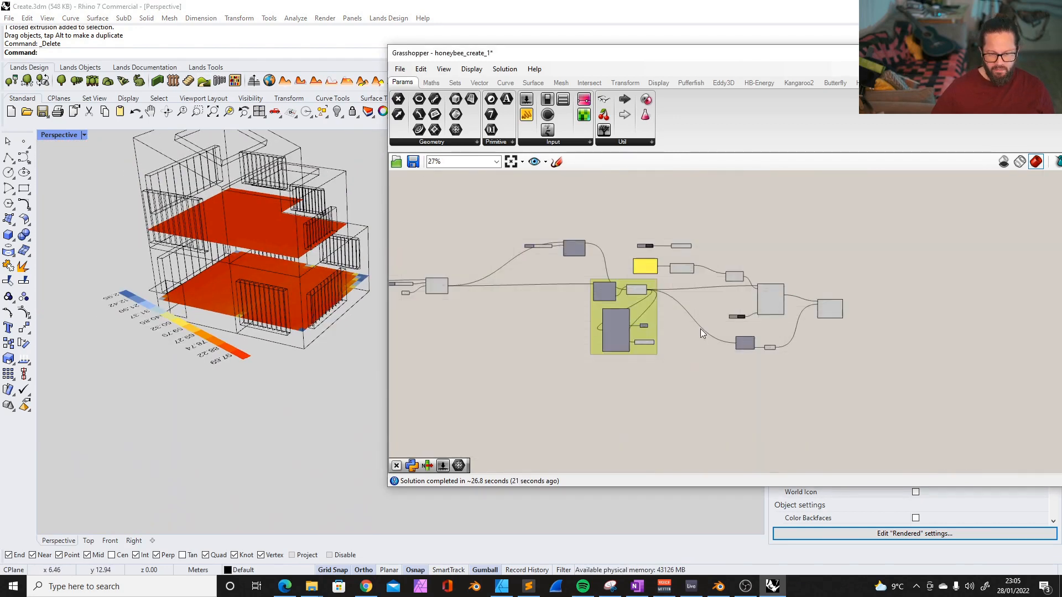
scroll(520, 281, up, 4)
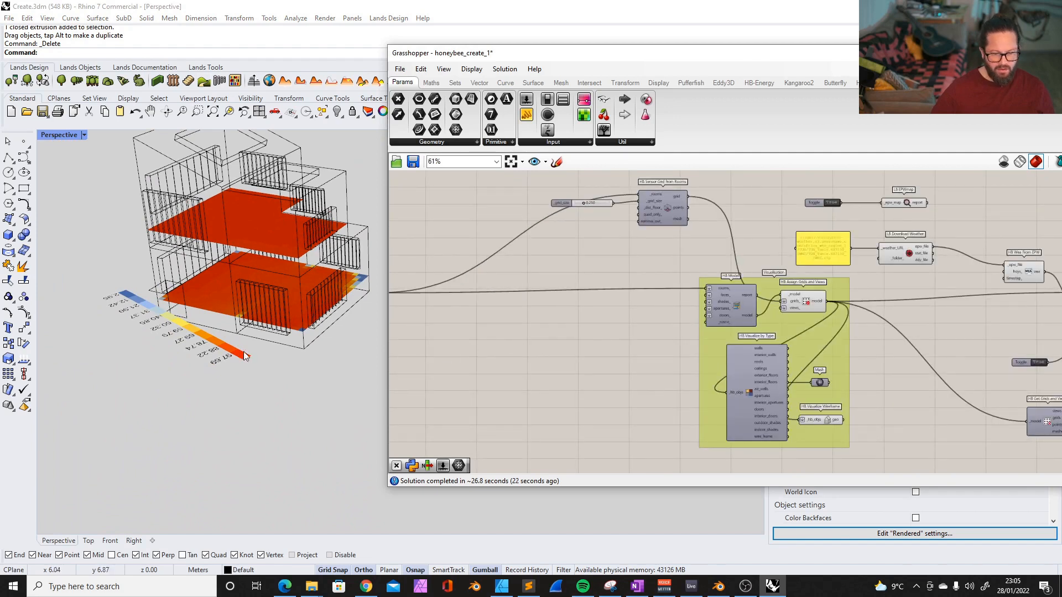
right_drag(313, 350, 247, 402)
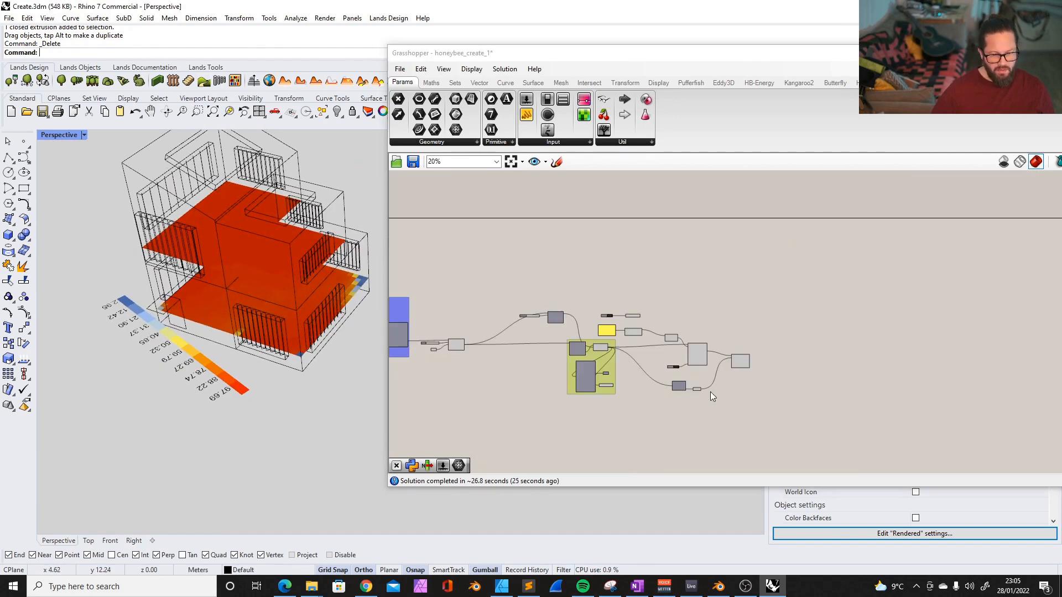
scroll(688, 400, up, 6)
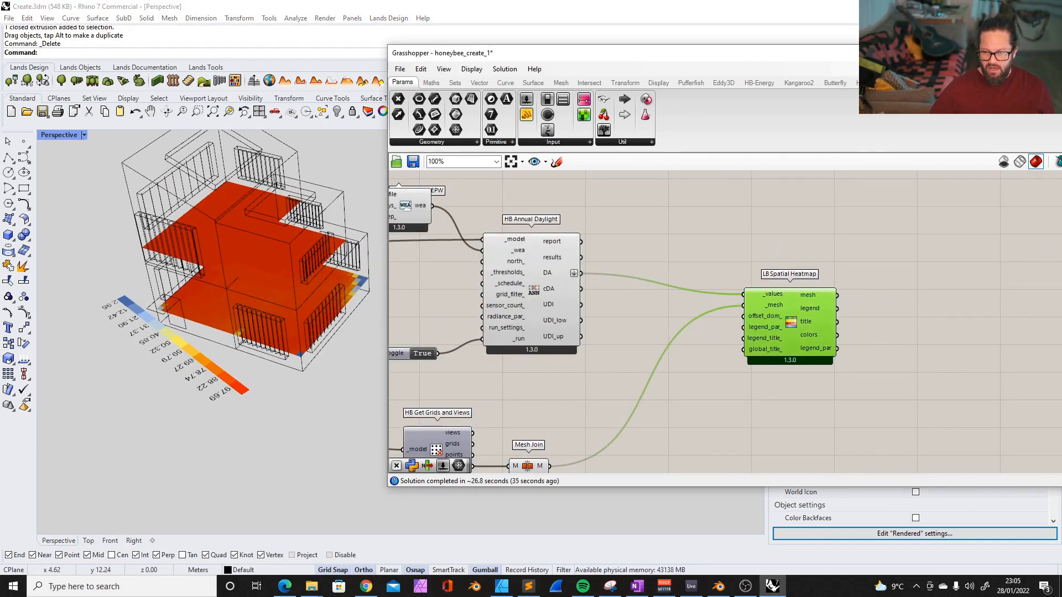
- Add an LB Legend Parameters component and connect its leg_par output to the legend_par_ input of LB Spatial Heatmap
drag(891, 58, 699, 57)
click(891, 82)
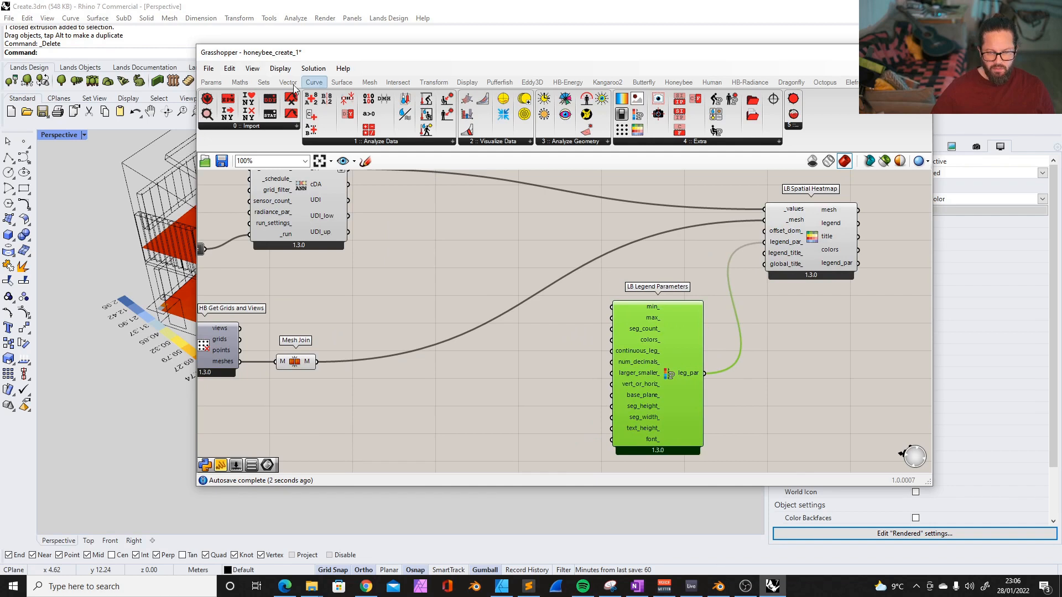
drag(488, 56, 518, 59)
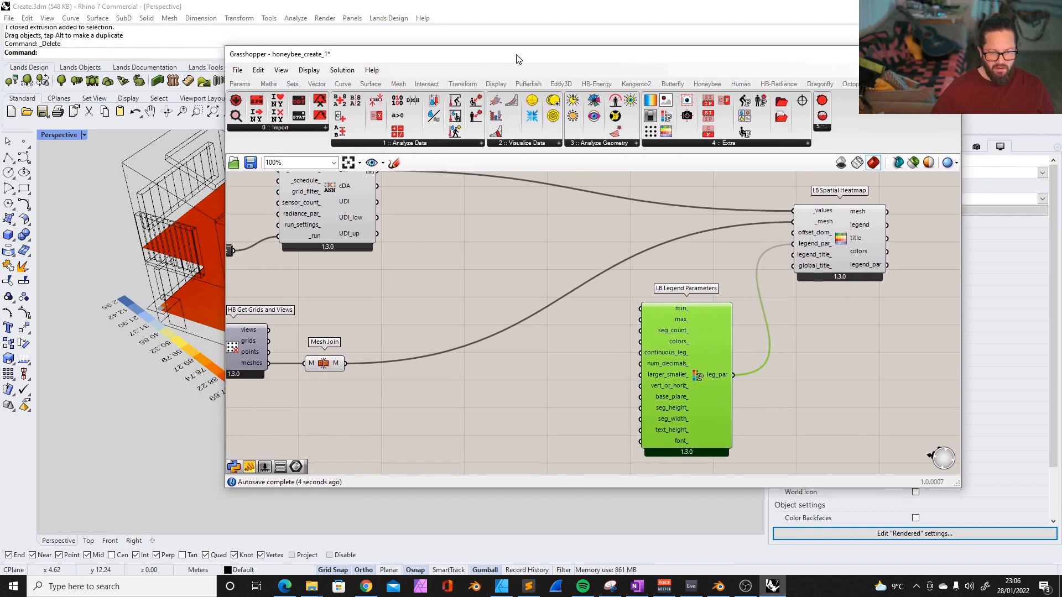
- Examine the value range of the heatmap legend alongside the min_ and max_ inputs of LB Legend Parameters
click(533, 262)
double_click(563, 334)
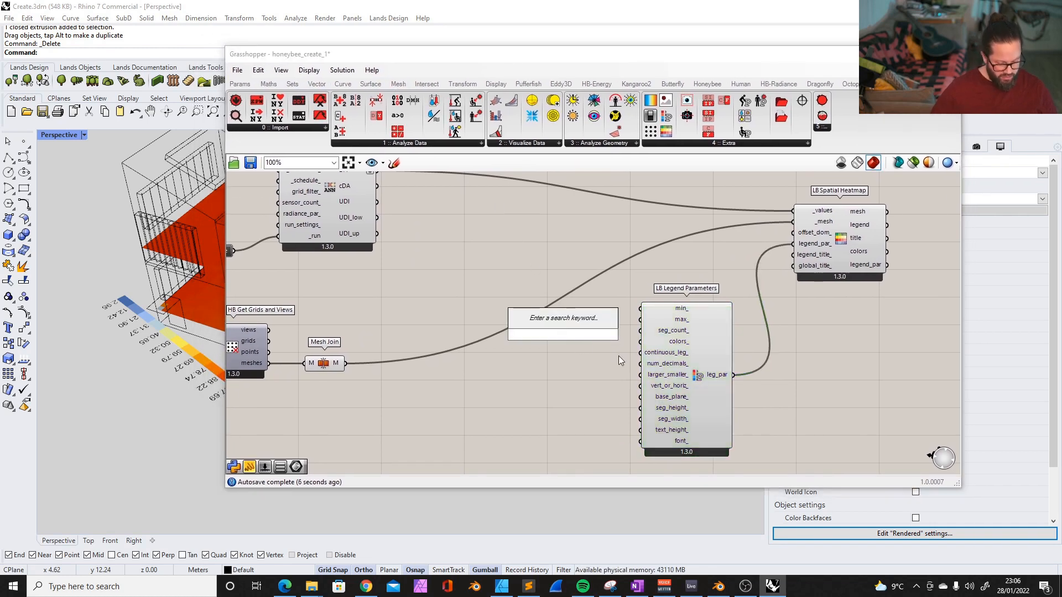
drag(487, 54, 547, 56)
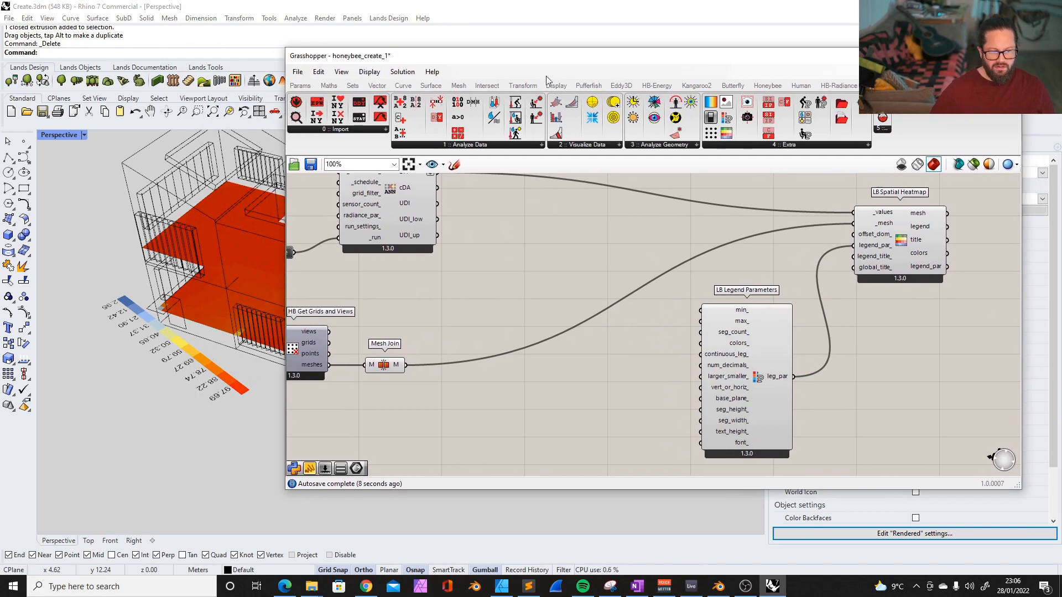
click(758, 330)
scroll(726, 336, down, 3)
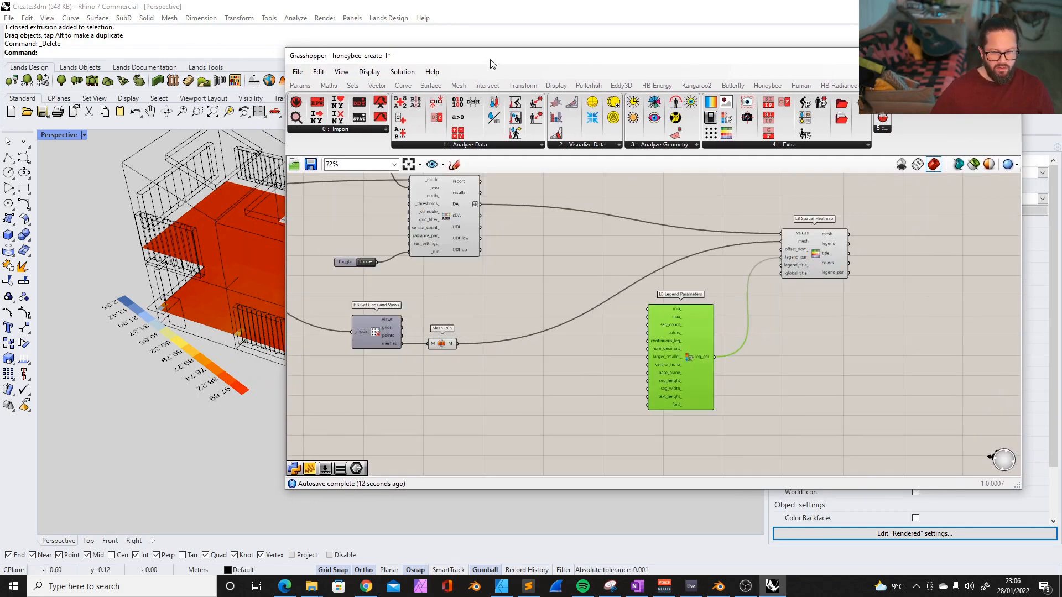
drag(490, 63, 545, 68)
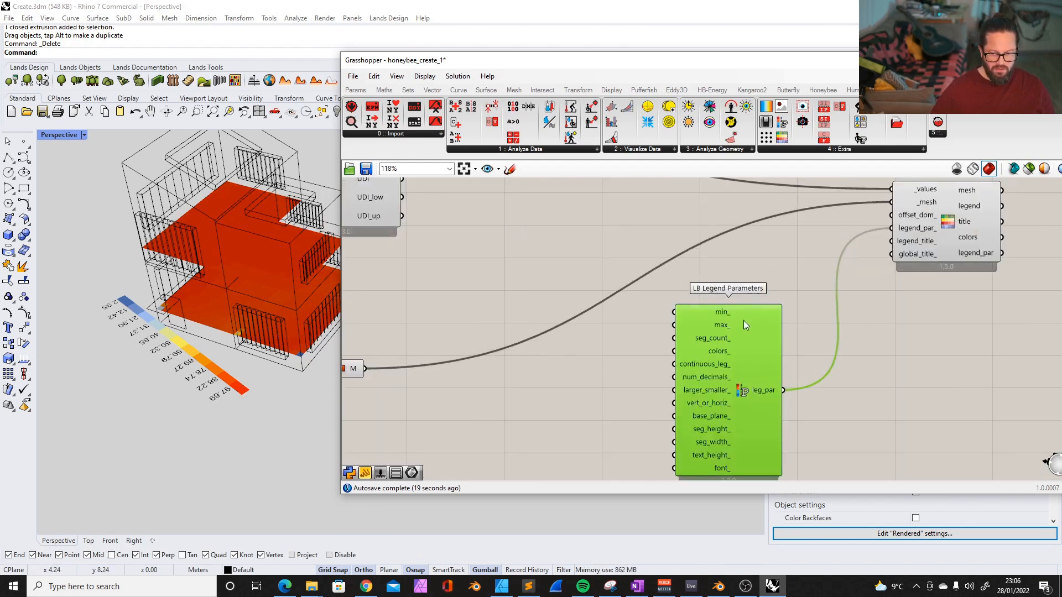
scroll(743, 320, up, 4)
scroll(191, 374, up, 3)
scroll(191, 374, down, 2)
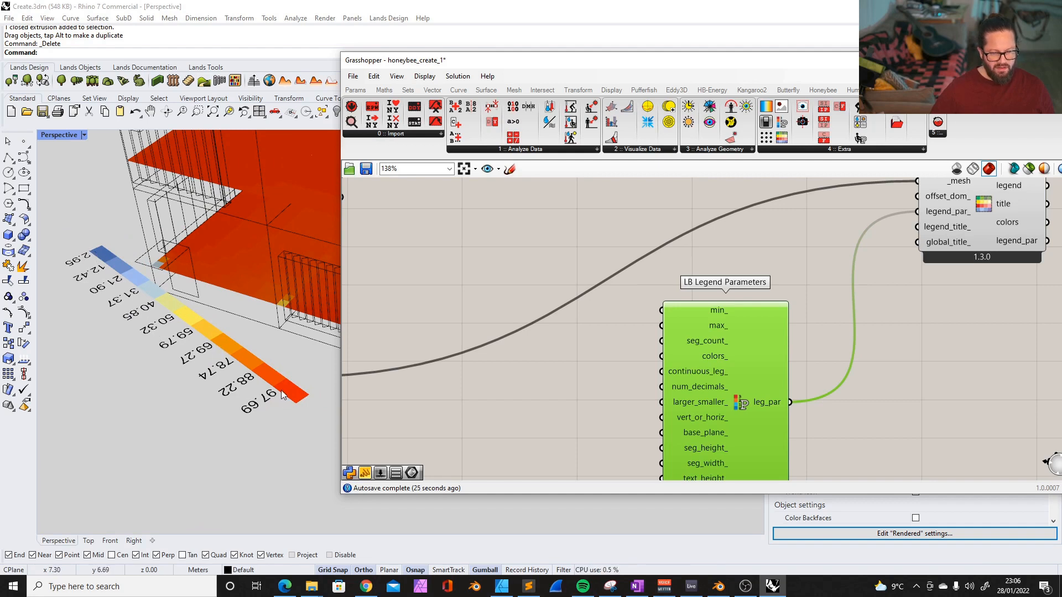
scroll(282, 395, down, 2)
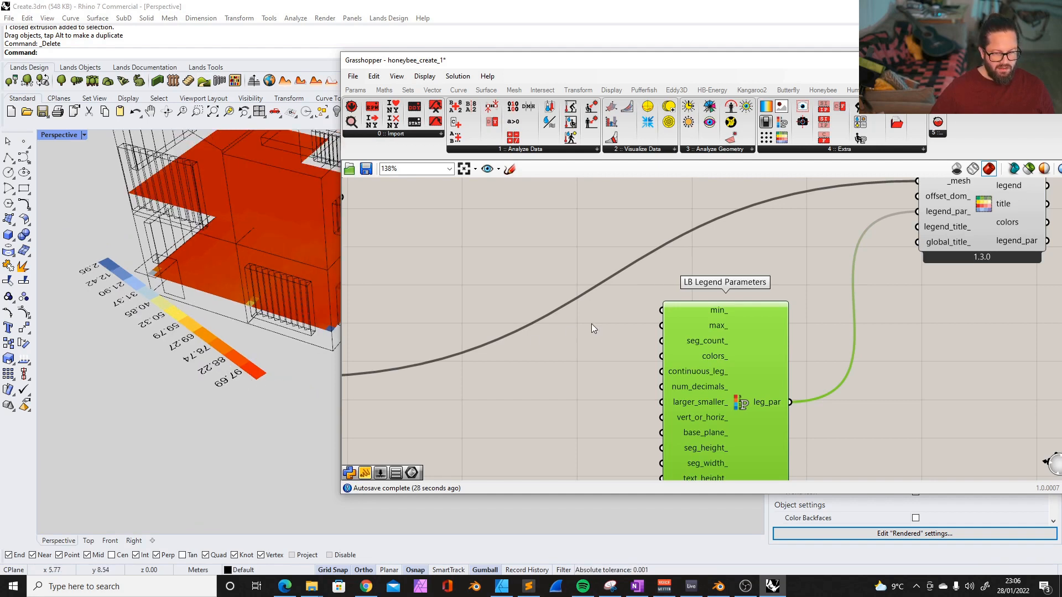
- Shift LB Legend Parameters slightly and feed its min_ input from a number slider, trying 93 and 0
drag(701, 315, 719, 277)
drag(656, 66, 621, 68)
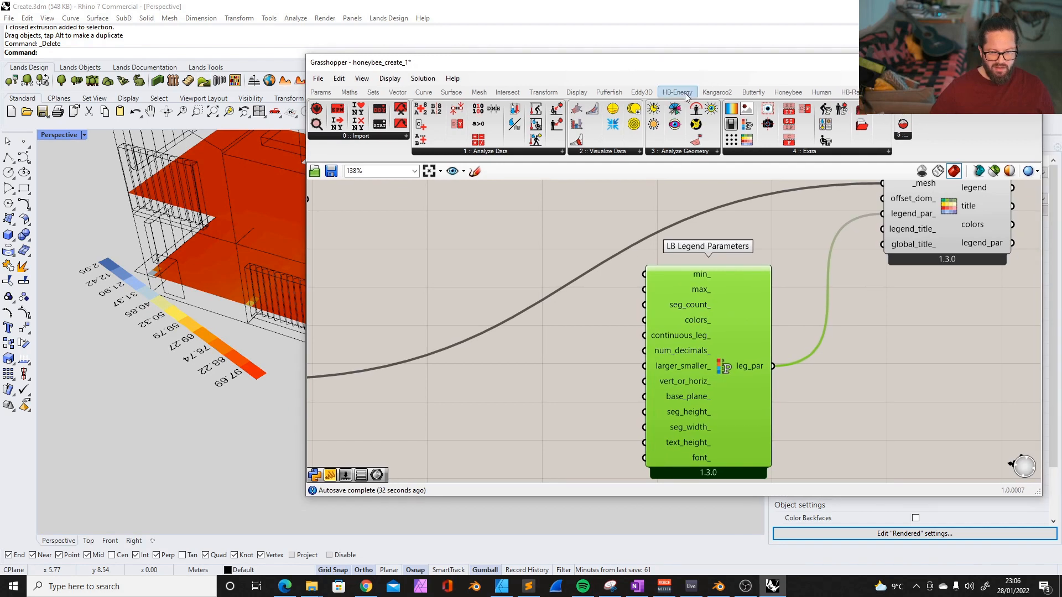
click(575, 214)
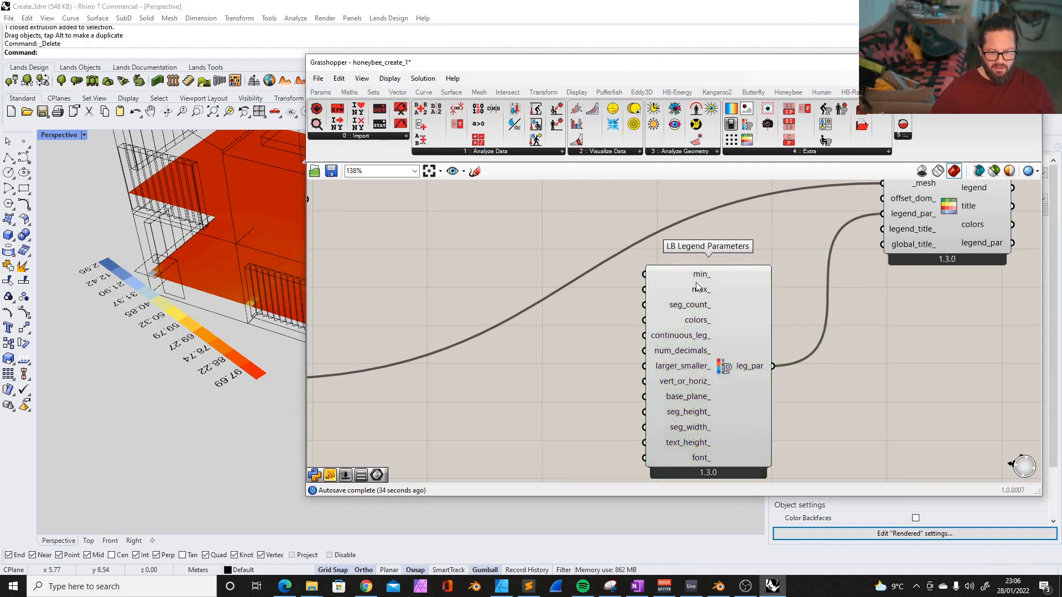
double_click(591, 306)
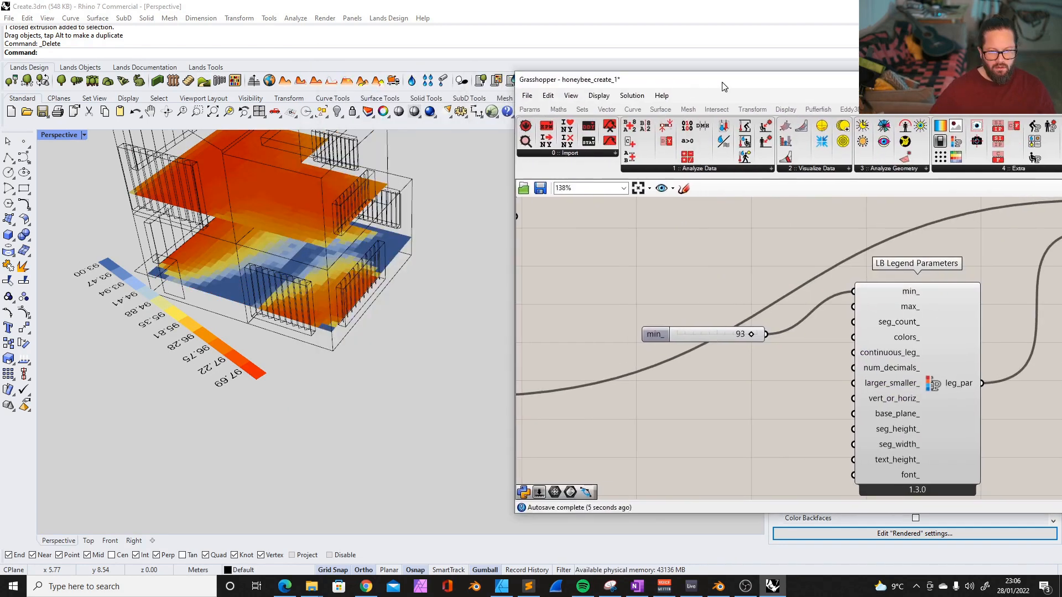
right_drag(366, 317, 351, 298)
click(752, 425)
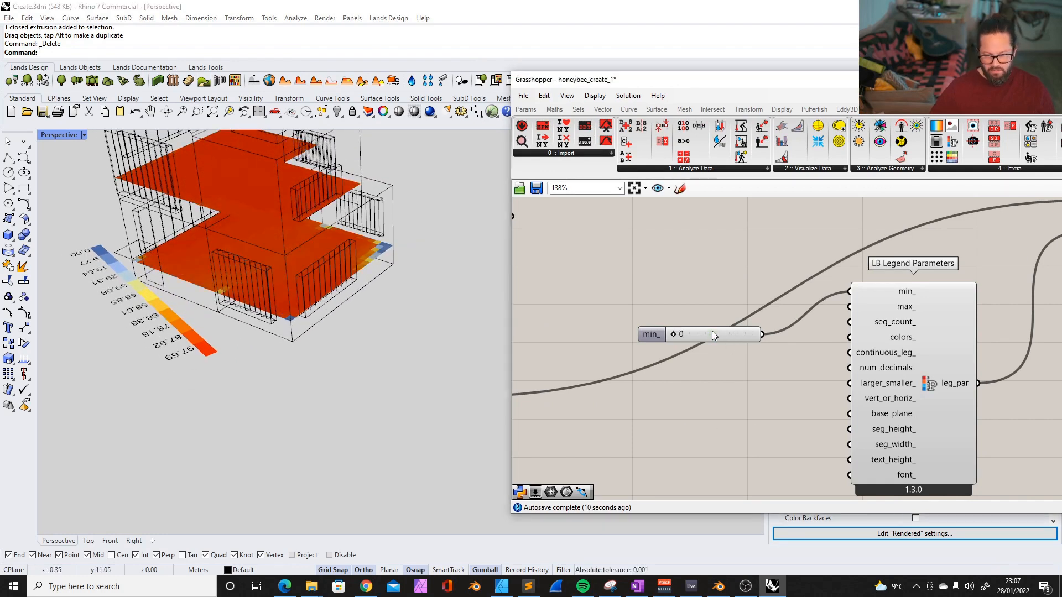
- Duplicate the min_ slider for the max_ input of LB Legend Parameters, setting the maximum to 100 and the minimum to 92
click(712, 332)
key(ctrl+c)
key(ctrl+v)
mouse_move(738, 337)
mouse_down()
mouse_move(740, 379)
mouse_move(790, 369)
mouse_move(848, 308)
mouse_up()
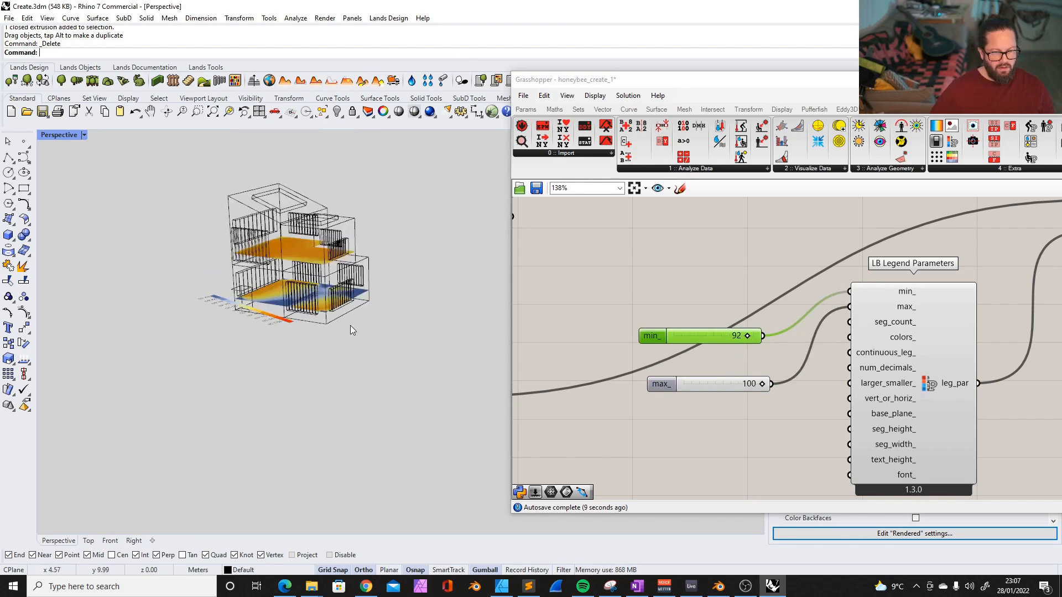
scroll(388, 323, up, 3)
click(713, 407)
- Examine the rescaled heatmap and the inputs and outputs of HB Annual Daylight, including radiance_par_
scroll(713, 408, down, 2)
scroll(752, 366, down, 2)
right_drag(519, 238, 589, 267)
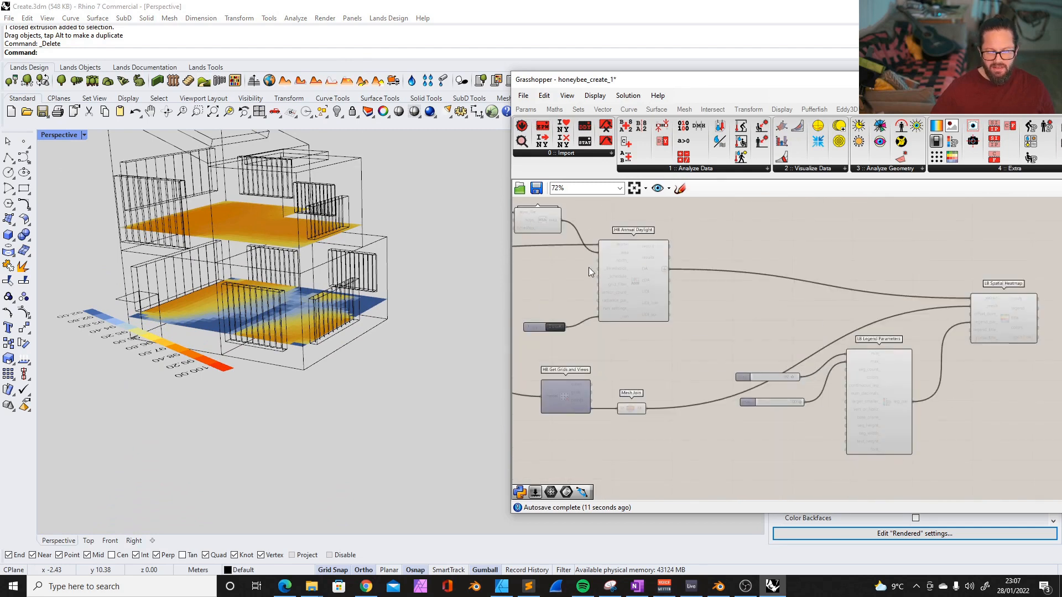
scroll(589, 268, up, 3)
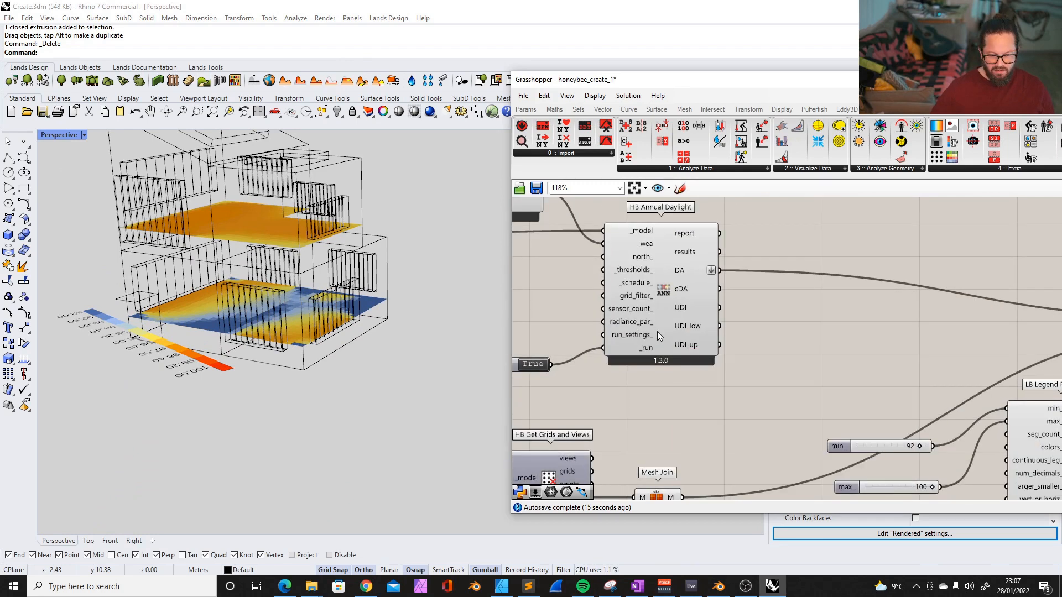
mouse_move(641, 327)
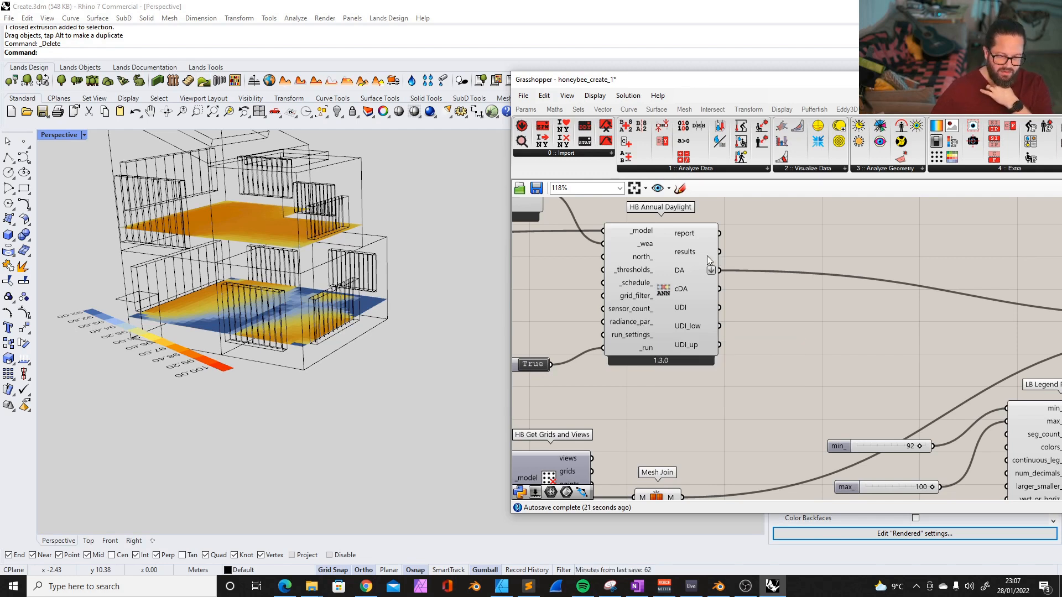
scroll(664, 285, down, 5)
drag(770, 74, 598, 68)
scroll(606, 282, down, 2)
scroll(581, 278, up, 4)
scroll(658, 286, down, 5)
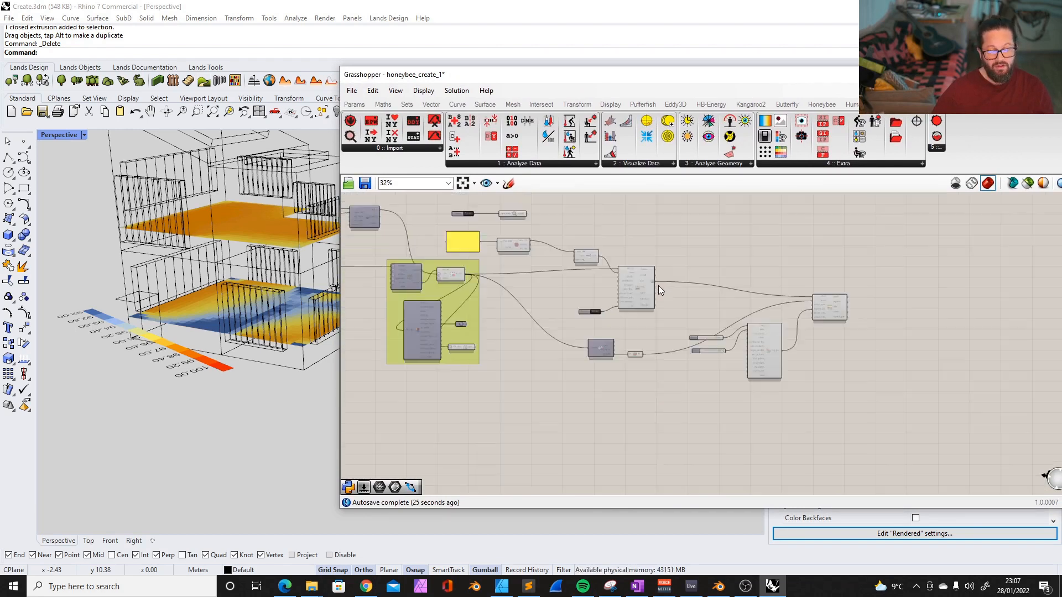
- Examine the rad_mod_ inputs of the HB Aperture, HB Door and HB Shade components in the Apertures group
drag(726, 82, 567, 90)
click(734, 113)
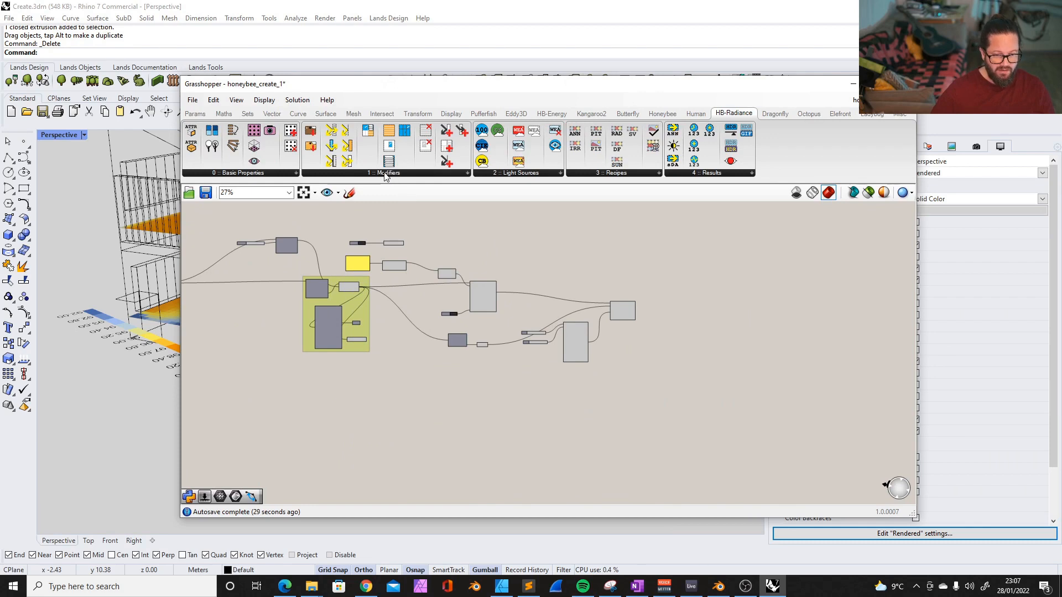
scroll(532, 280, down, 6)
scroll(309, 269, up, 8)
right_drag(299, 267, 486, 276)
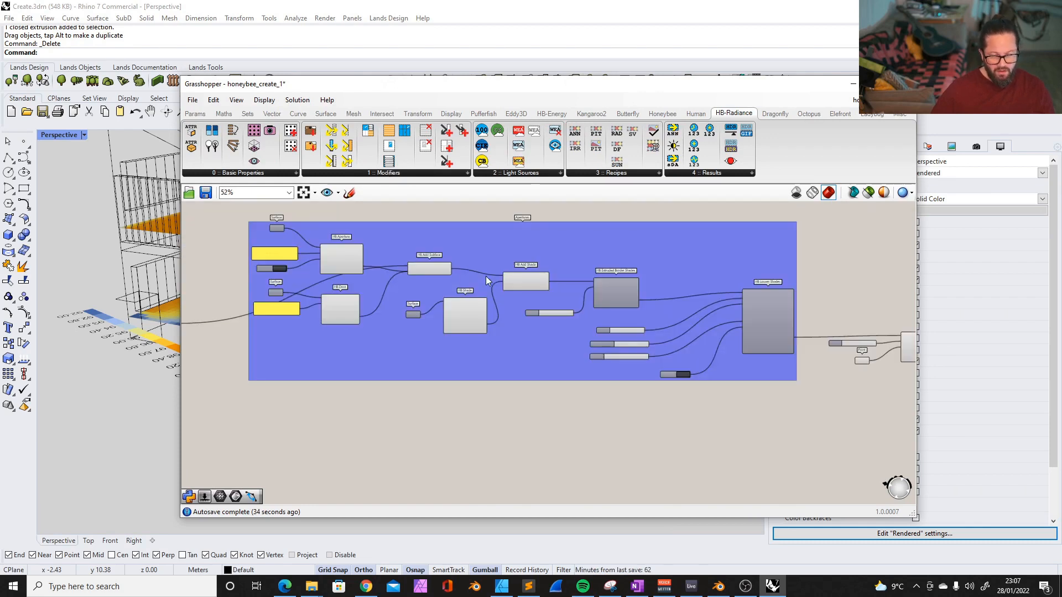
scroll(484, 277, up, 4)
scroll(320, 256, up, 3)
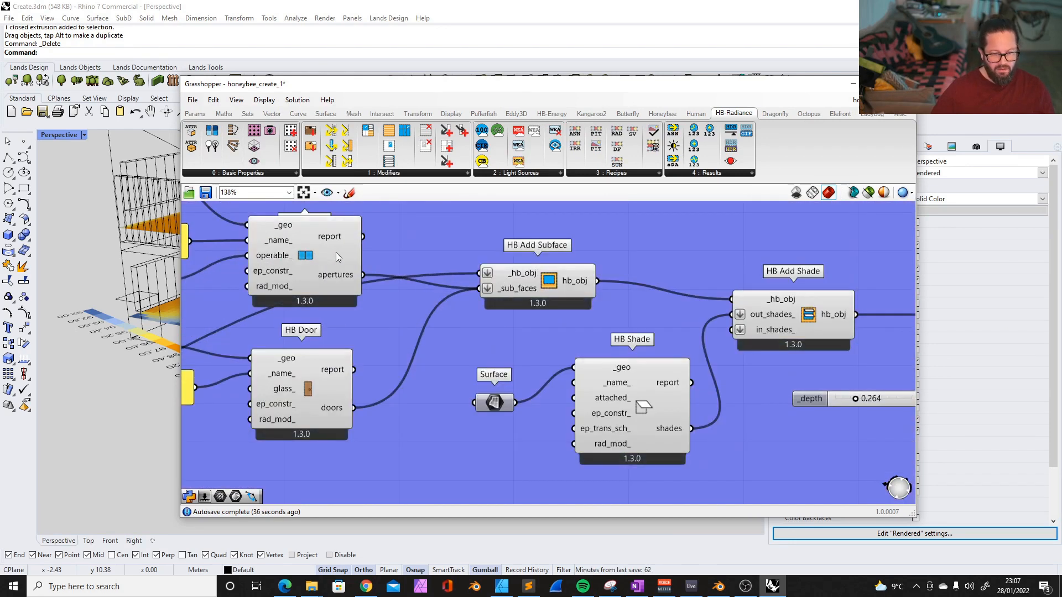
right_drag(304, 263, 417, 288)
click(416, 268)
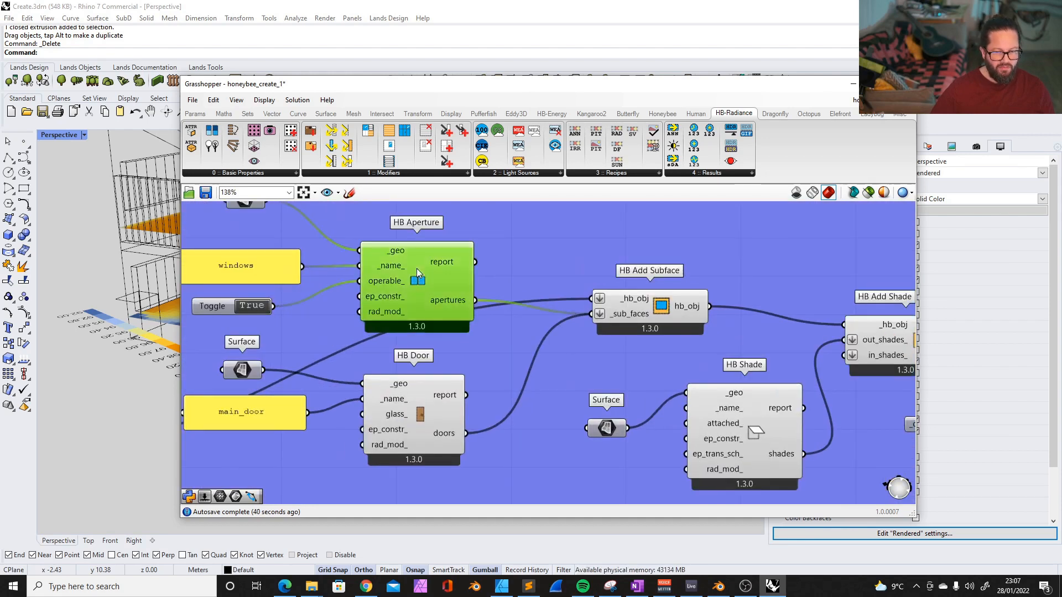
scroll(363, 312, down, 3)
scroll(308, 255, up, 3)
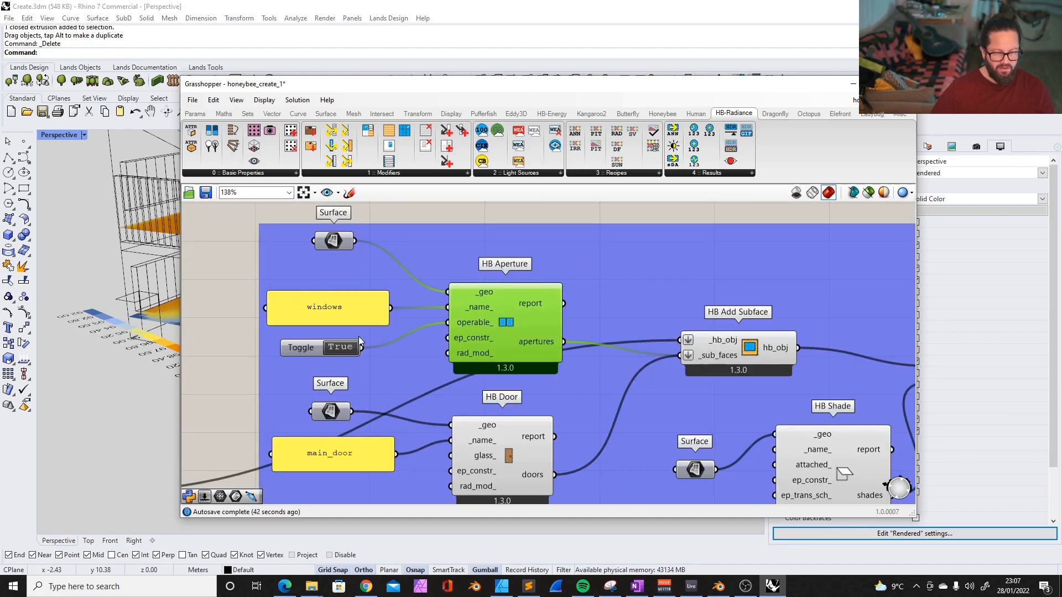
- Place an HB Glass Modifier component on the empty canvas beside the Apertures group, near the windows panel
click(399, 173)
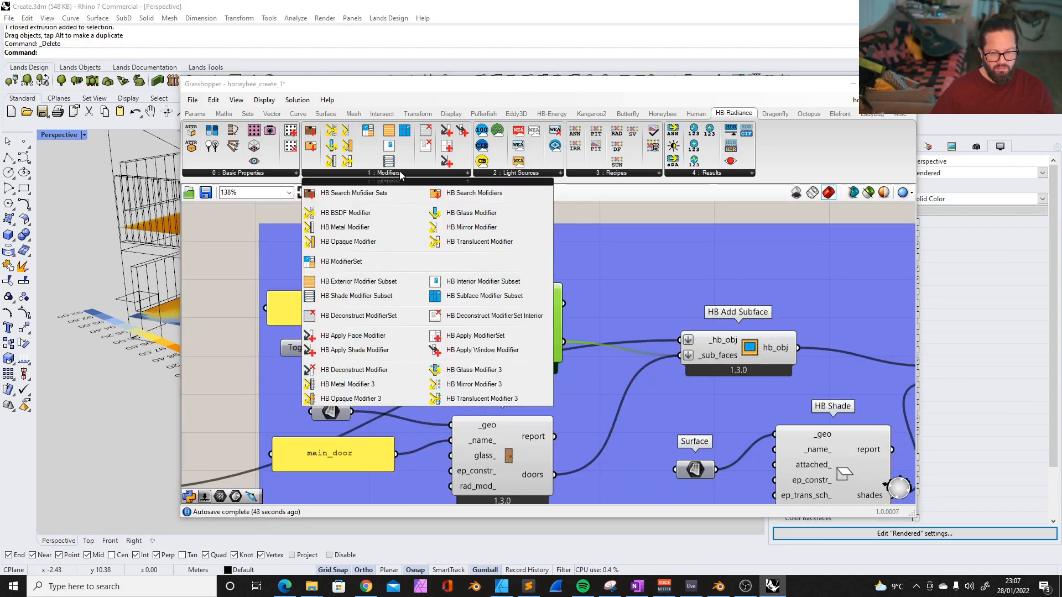
click(471, 215)
scroll(499, 284, down, 6)
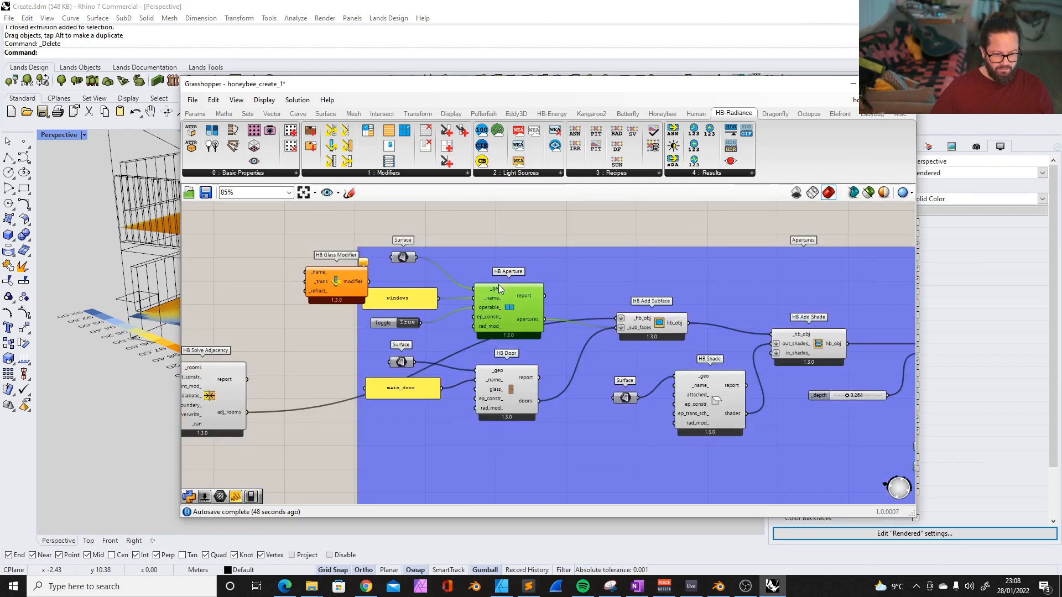
scroll(468, 274, up, 6)
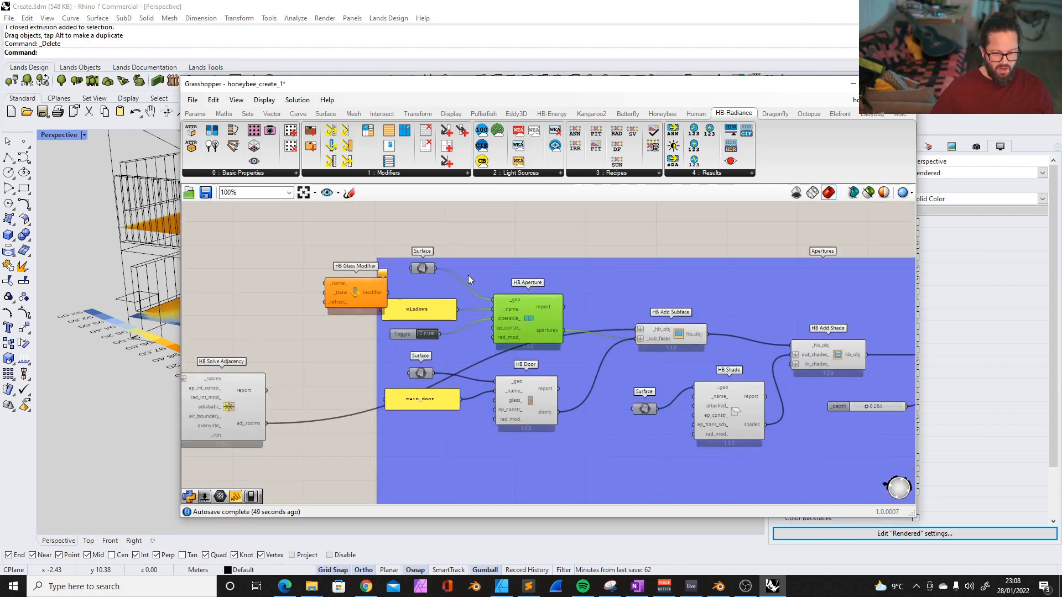
scroll(419, 279, down, 1)
drag(372, 91, 607, 92)
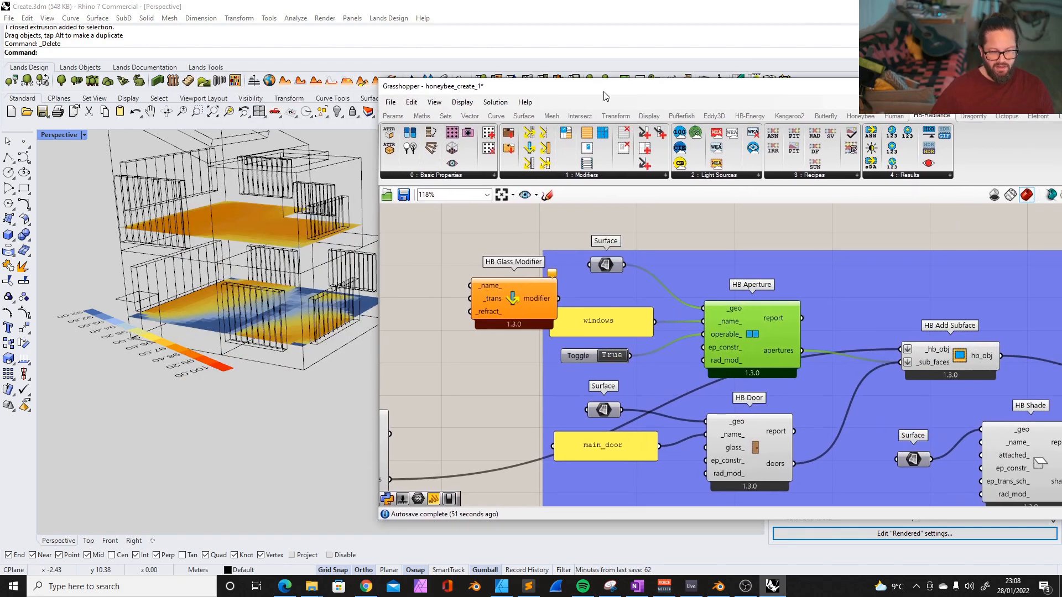
drag(495, 292, 457, 327)
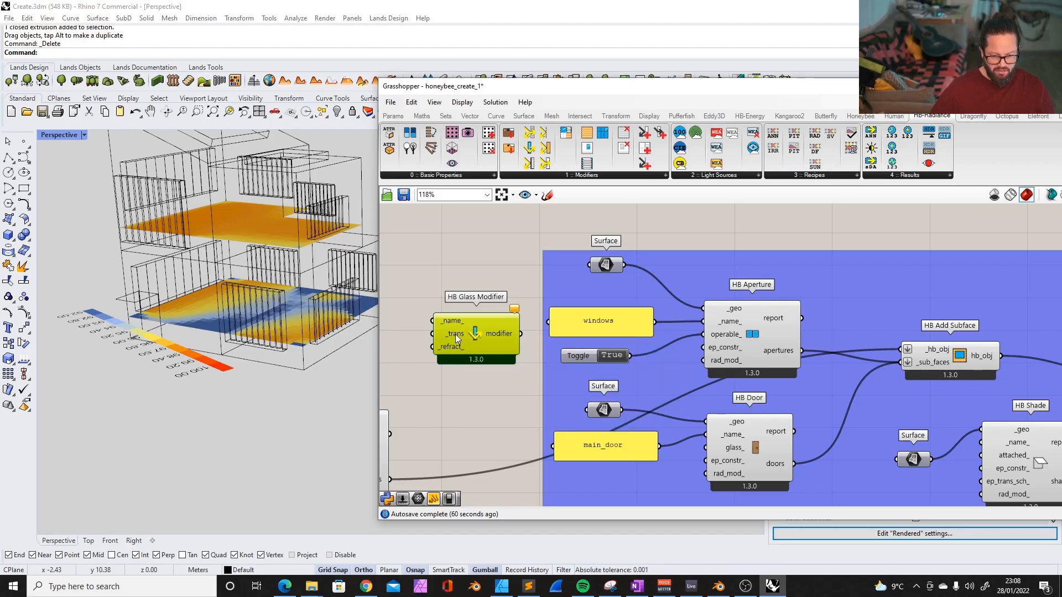
click(453, 381)
- Name the HB Glass Modifier with a panel reading Glass and feed its _trans input from a slider set to 0.8
scroll(454, 376, up, 1)
right_drag(454, 376, 523, 381)
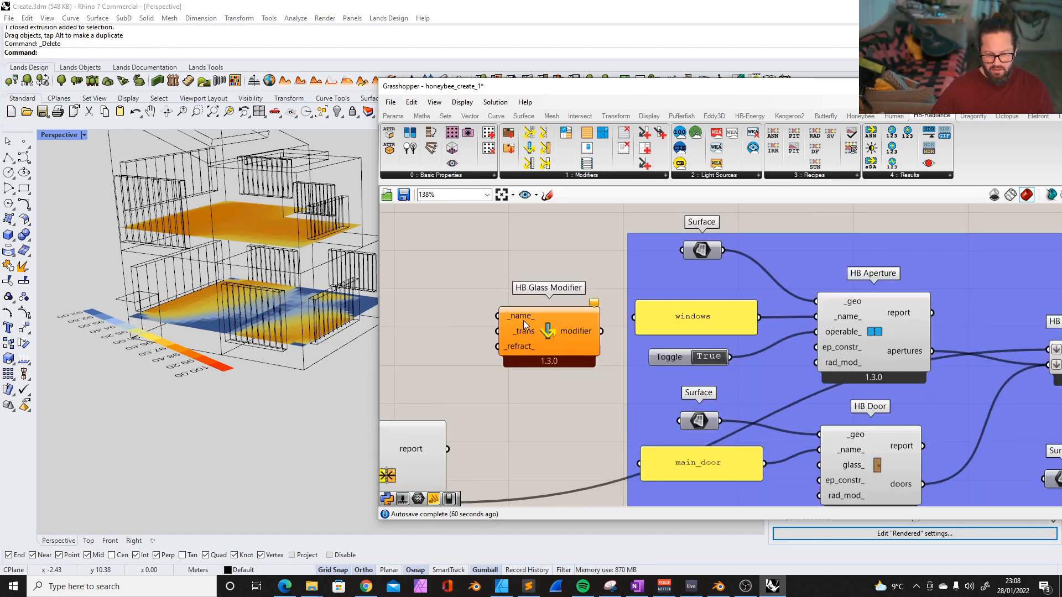
double_click(508, 246)
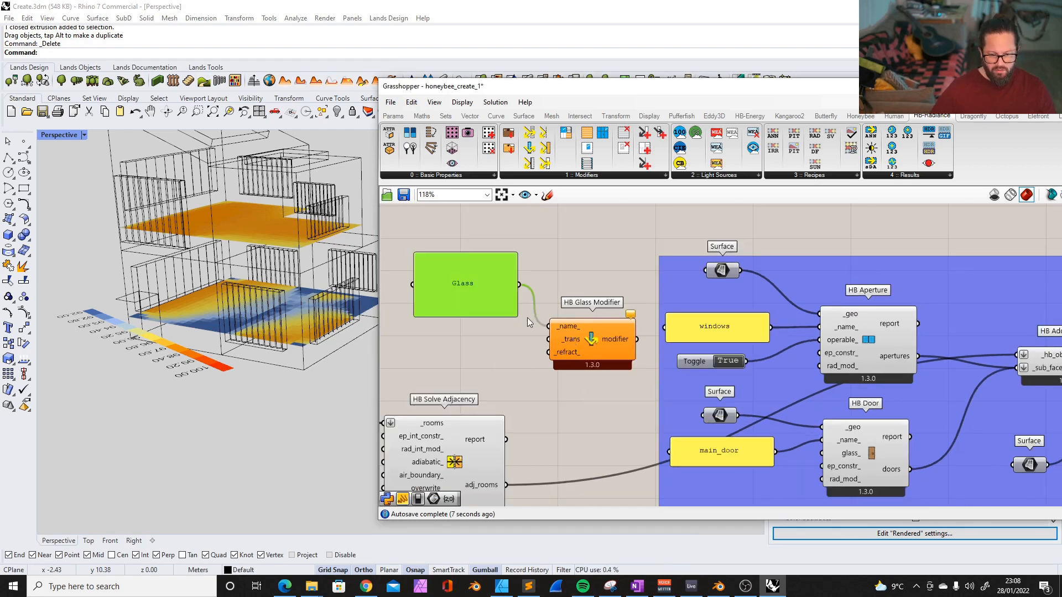
drag(611, 89, 563, 85)
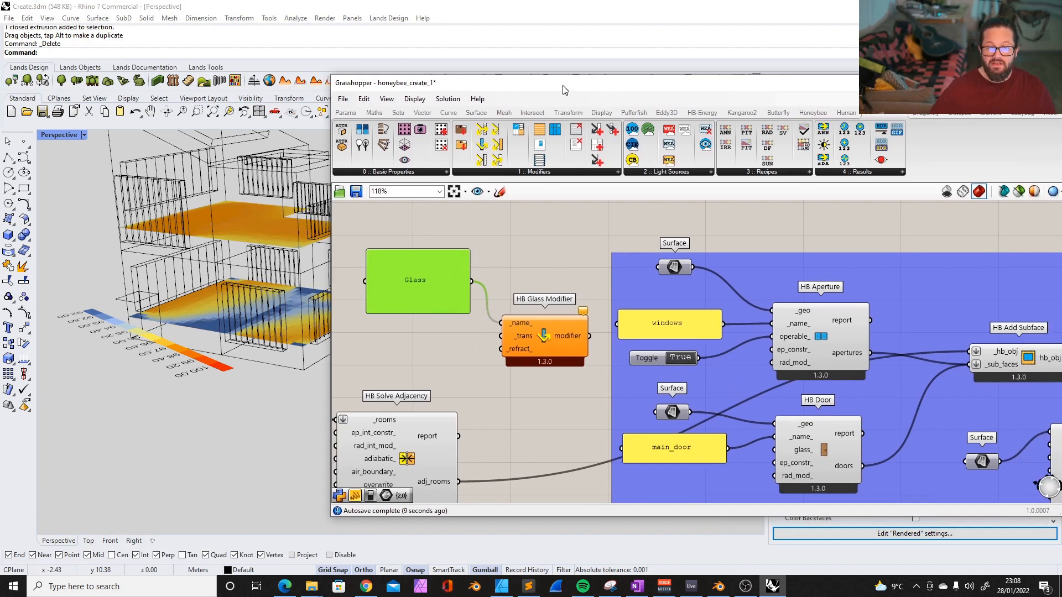
click(526, 281)
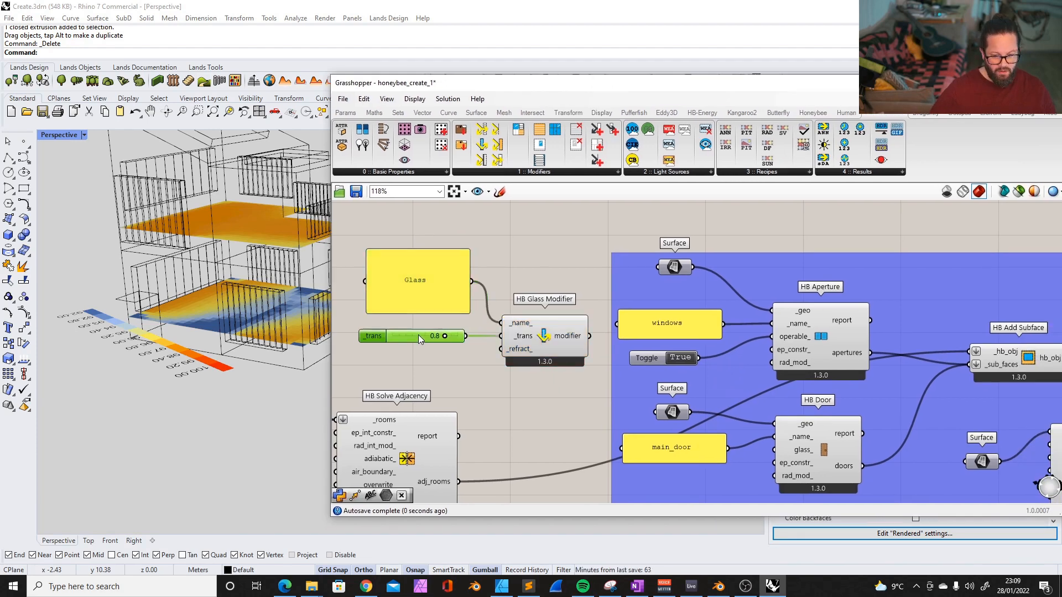
click(437, 348)
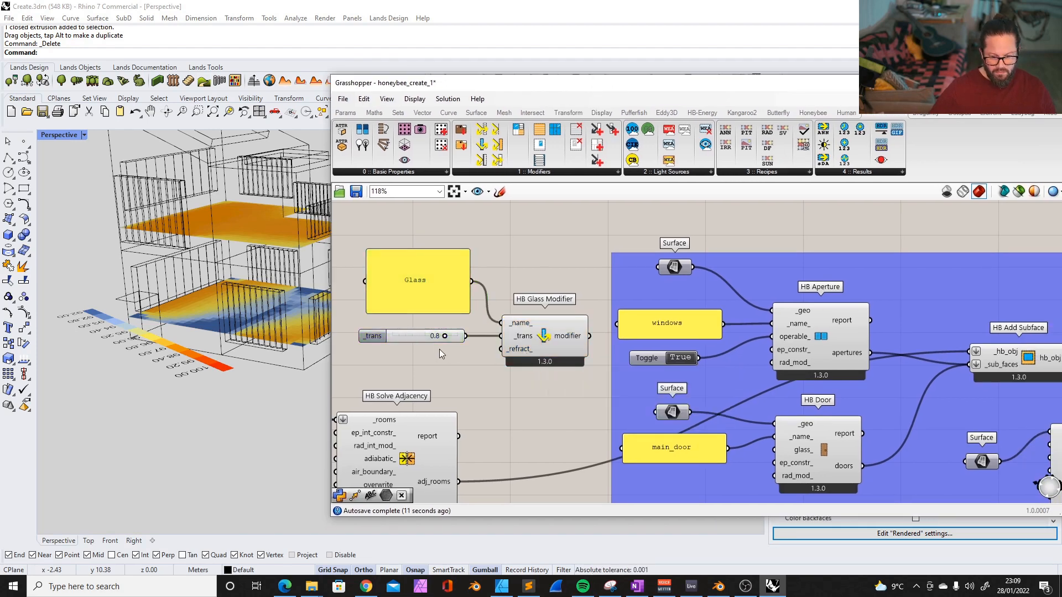
- Feed _refract_ from a duplicated slider with maximum 2, then connect the glass modifier to HB Aperture's rad_mod_ input and rerun the simulation
key(ctrl+v)
drag(419, 346, 421, 359)
double_click(426, 360)
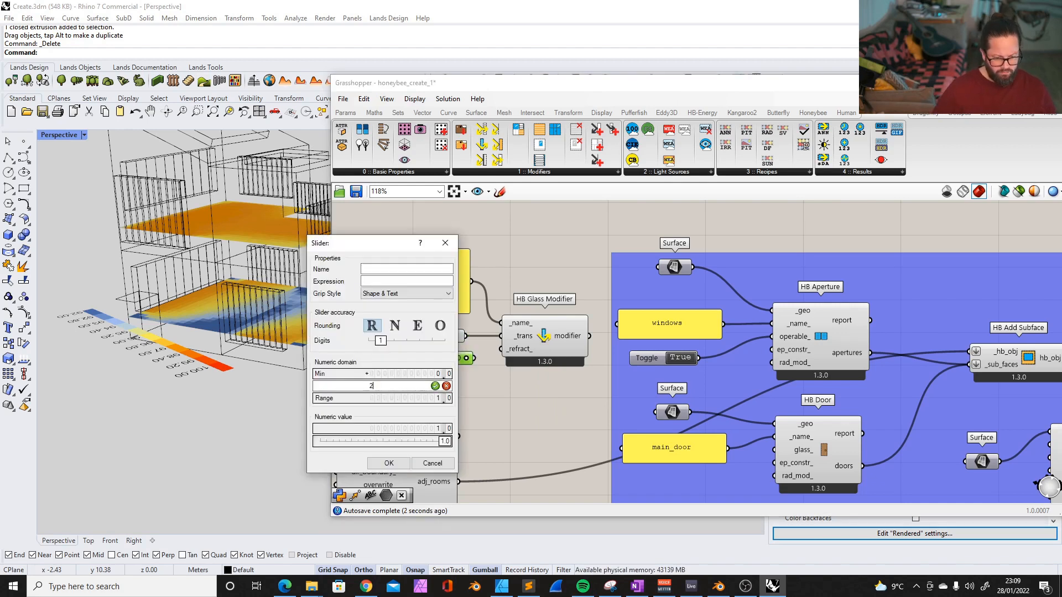
key(Return)
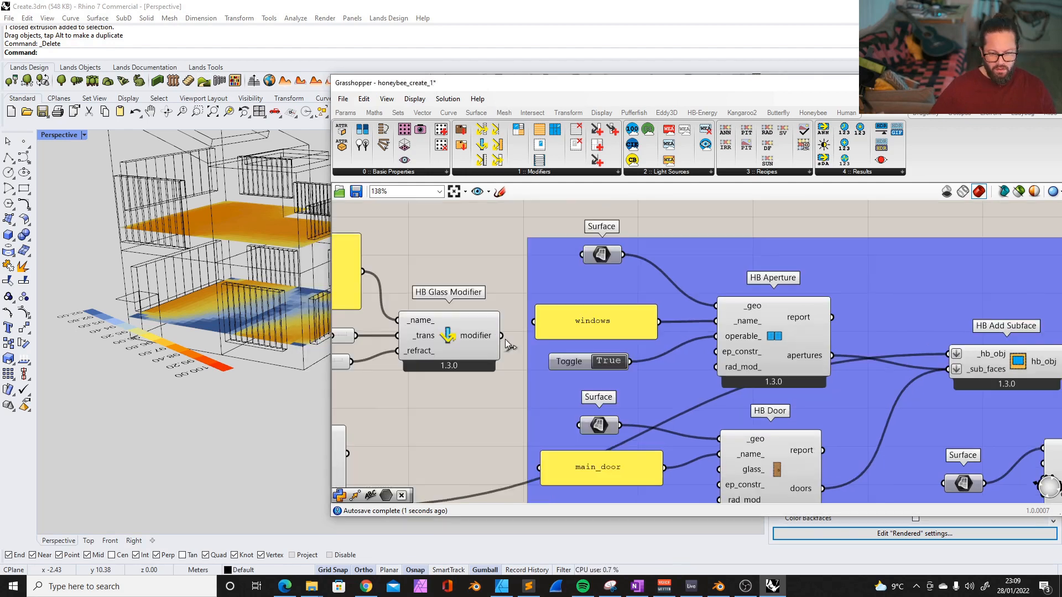
mouse_move(742, 370)
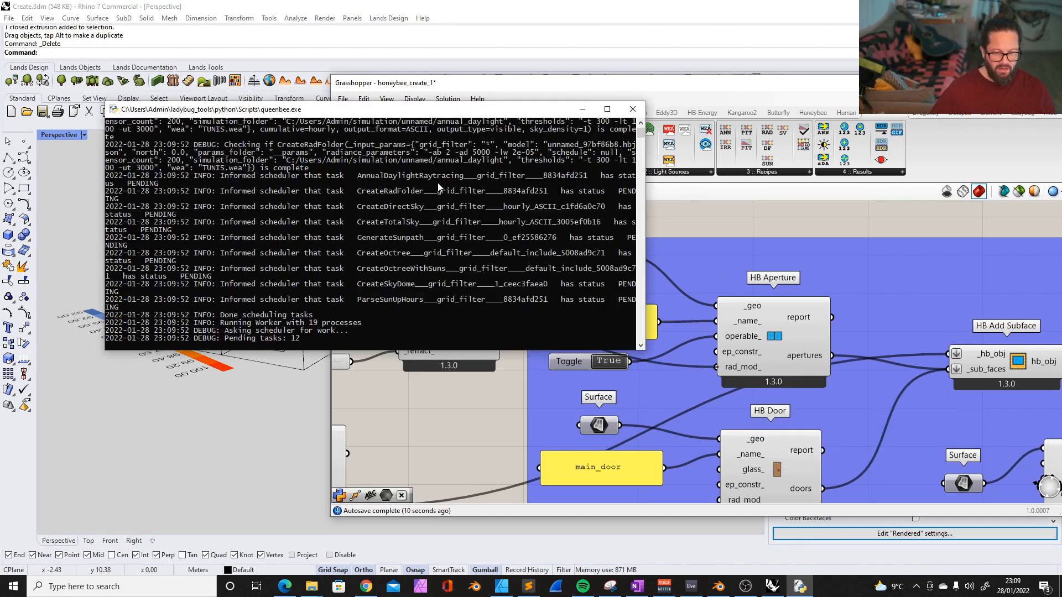
drag(417, 113, 746, 72)
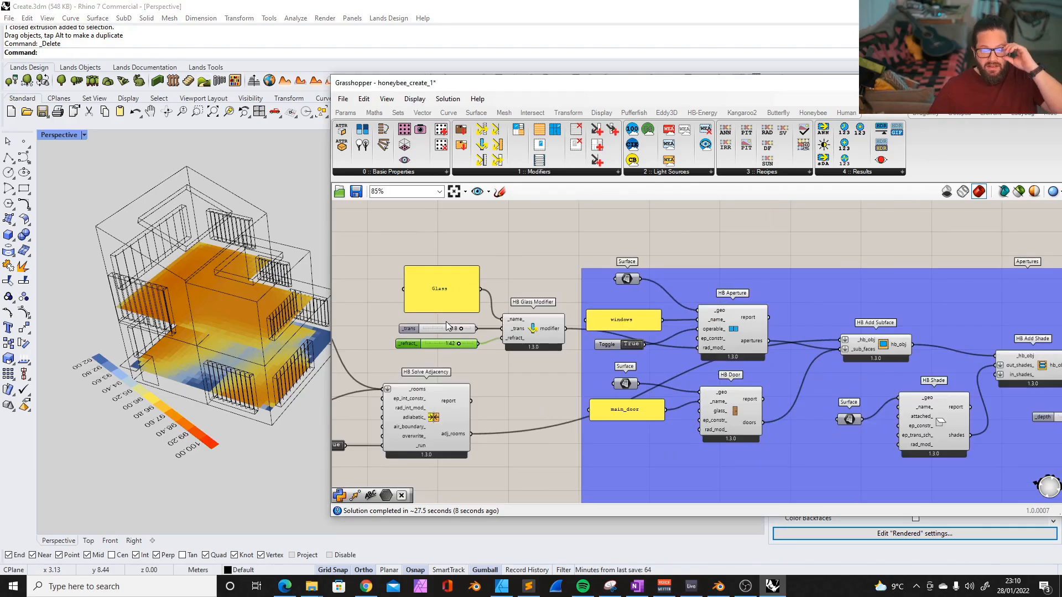
- Review the definition from the glass modifier and apertures through HB Room from Solid's _mod_set_ input to HB Visualize by Type
scroll(446, 321, down, 3)
scroll(534, 330, up, 5)
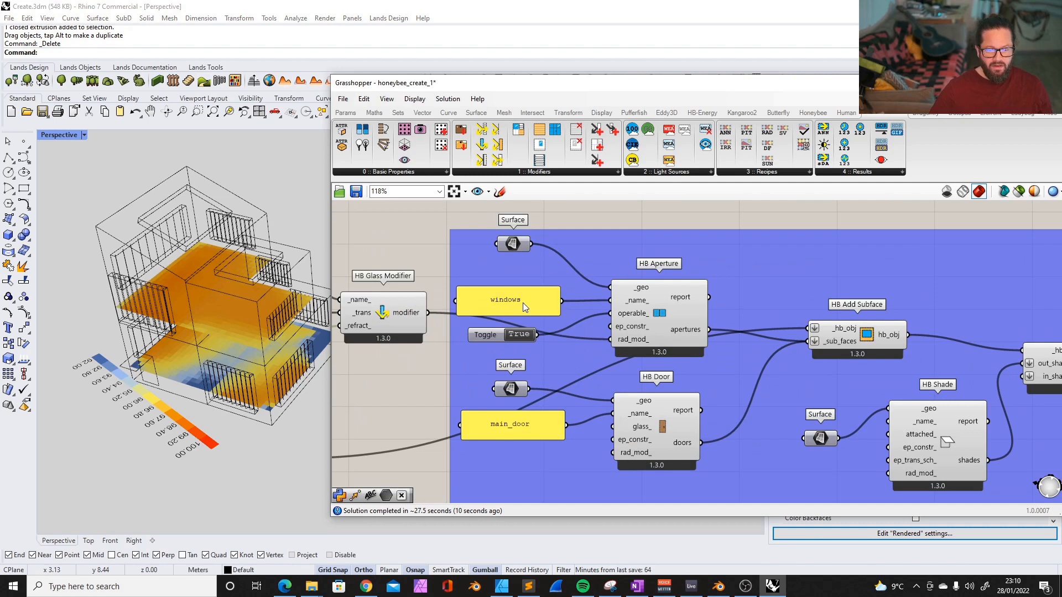
scroll(504, 324, down, 8)
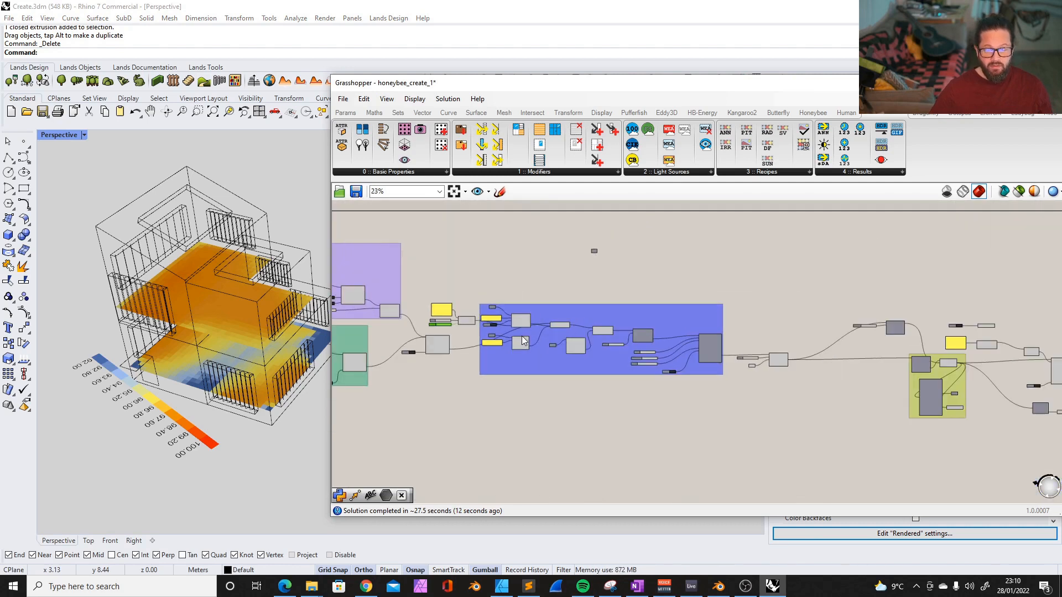
scroll(363, 314, up, 4)
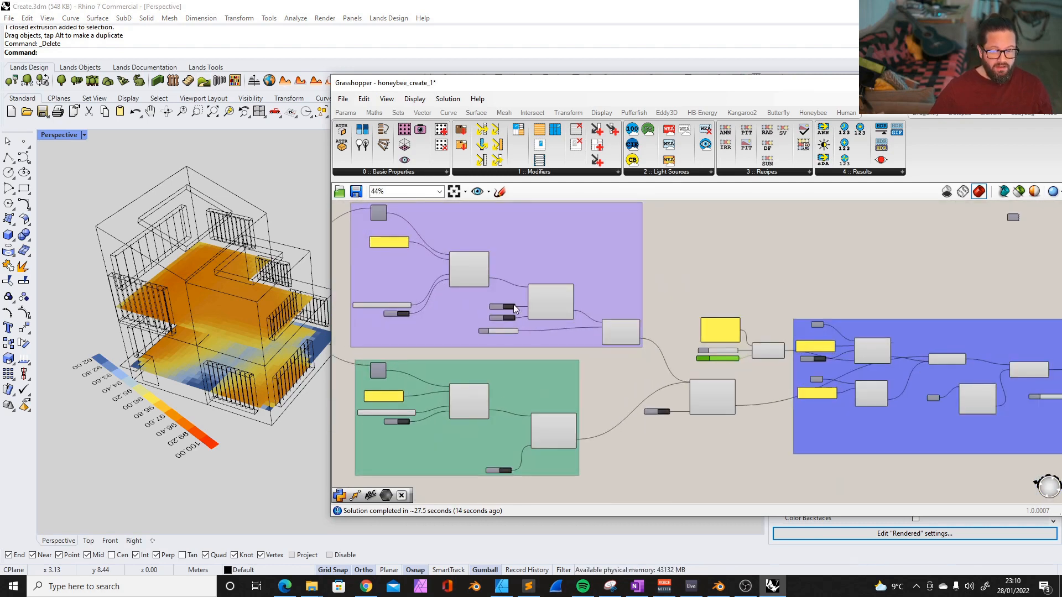
scroll(516, 304, up, 5)
scroll(606, 304, down, 2)
scroll(602, 305, up, 2)
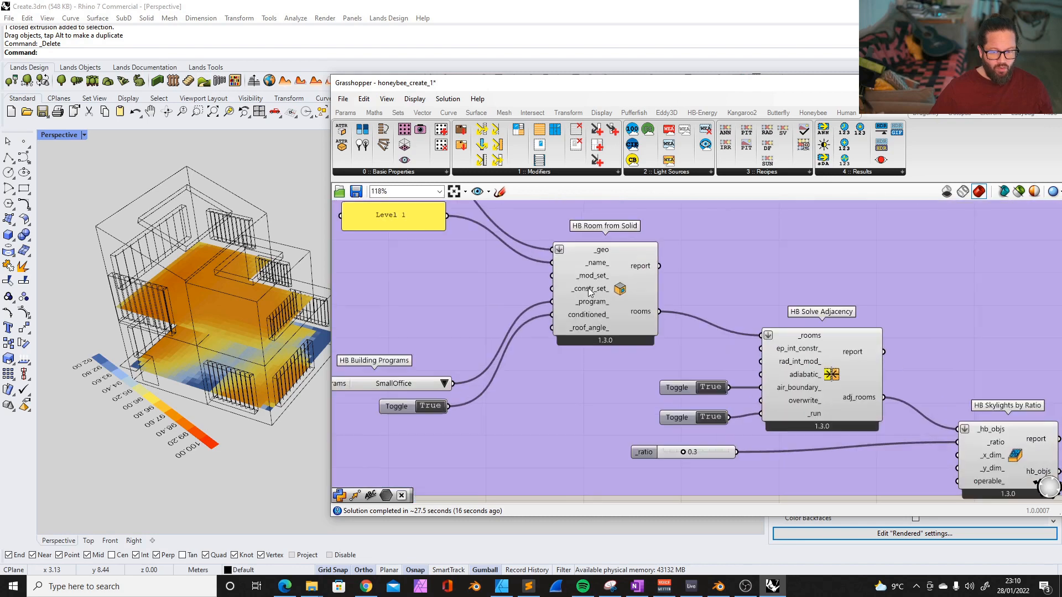
scroll(542, 290, down, 6)
scroll(967, 414, up, 5)
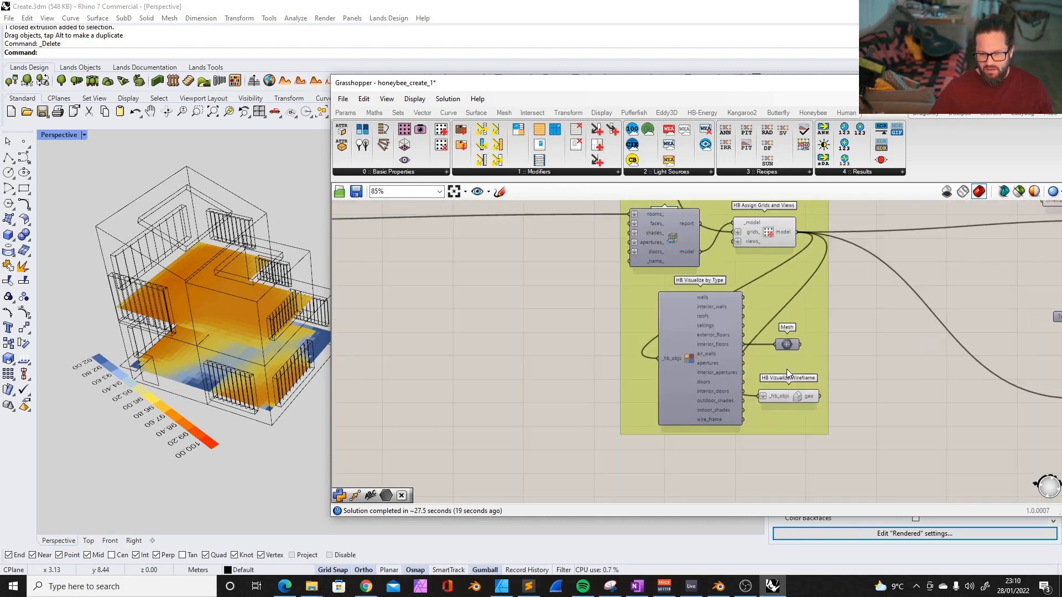
scroll(692, 346, up, 3)
click(639, 327)
scroll(788, 320, down, 6)
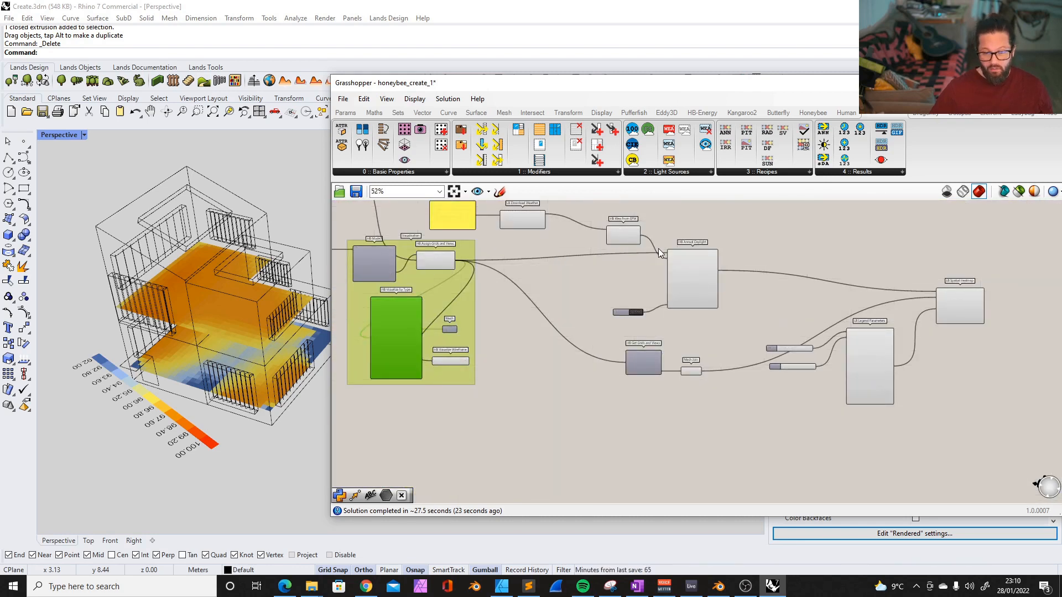
- Review the available Radiance recipes and HB Annual Daylight's _schedule_ input, and align the Toggle with the _run input
scroll(680, 272, up, 4)
drag(726, 84, 652, 84)
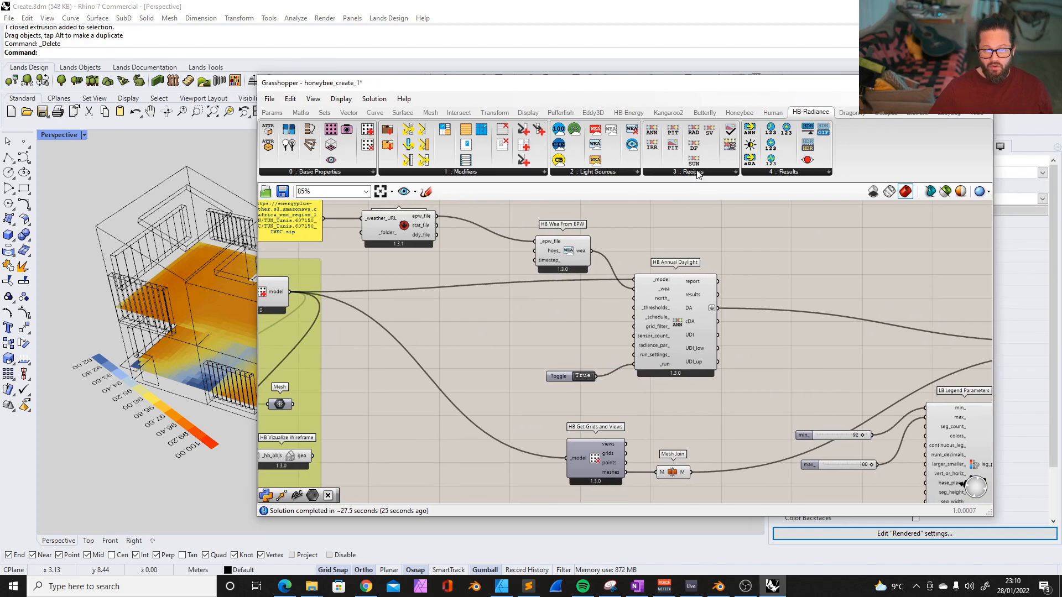
click(697, 173)
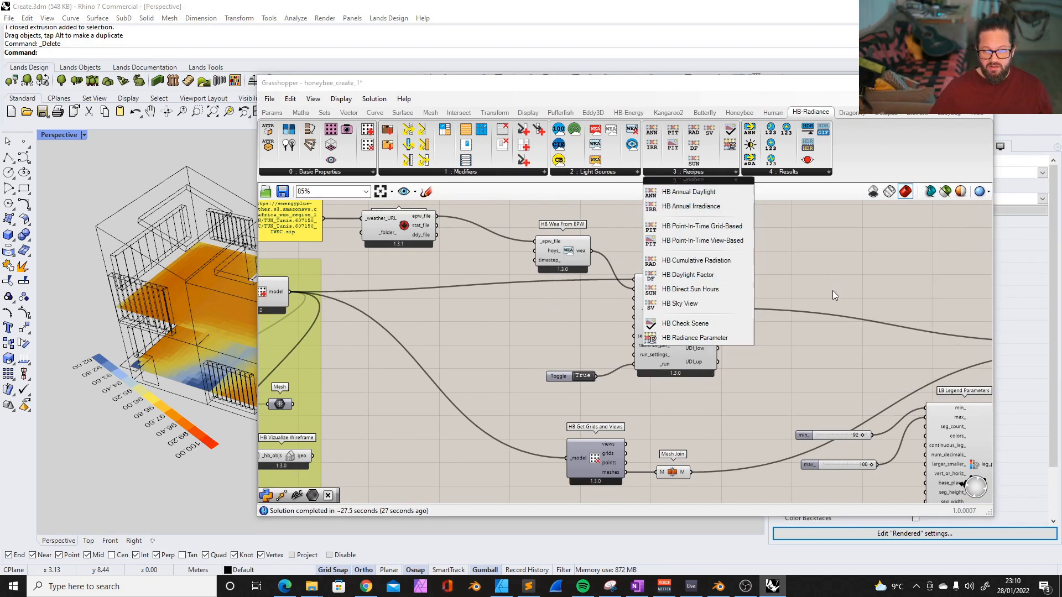
scroll(663, 318, up, 4)
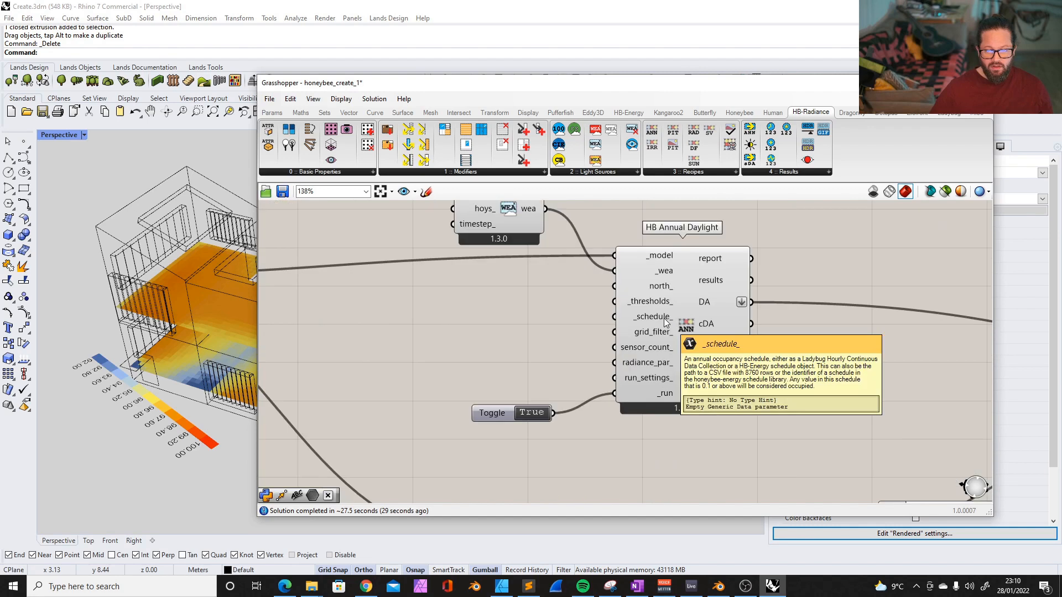
drag(508, 419, 508, 399)
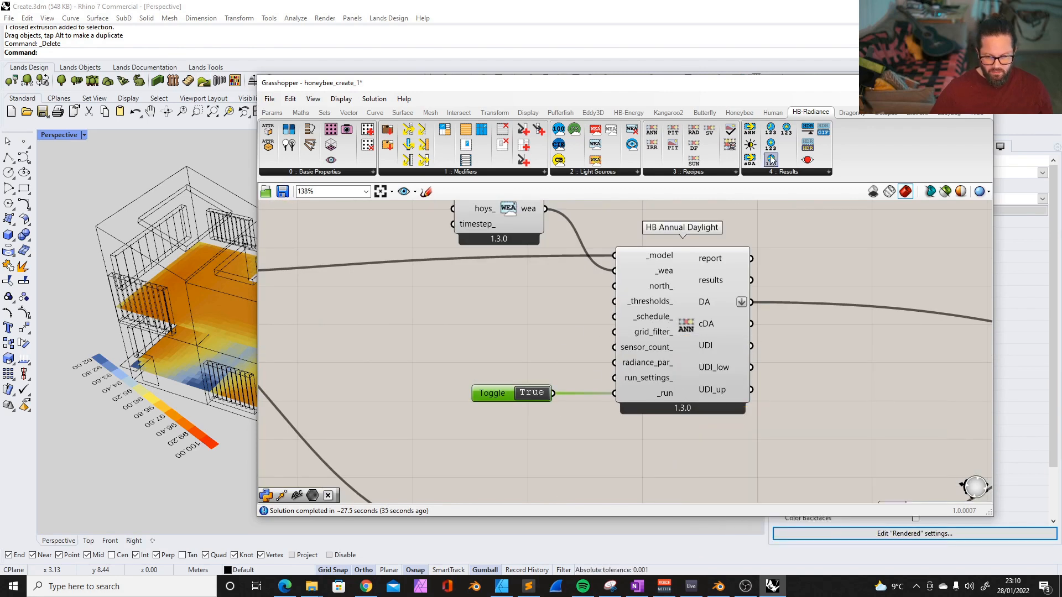
click(782, 260)
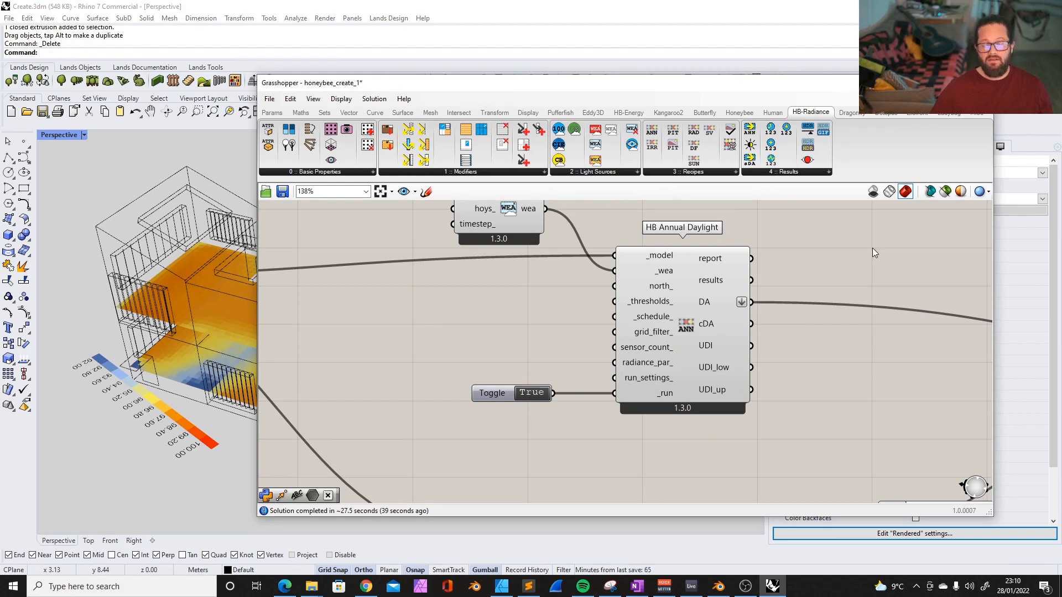
- Examine the Radiance modifier and light source components, and HB Annual Daylight's grid_filter_, sensor_count_ and radiance_par_ inputs
click(469, 173)
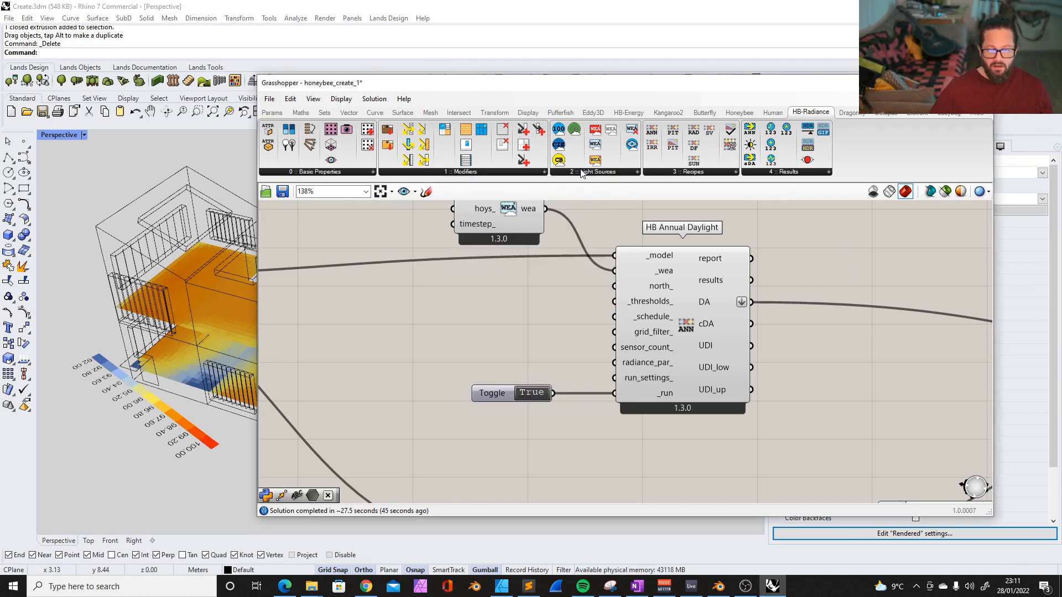
scroll(604, 221, down, 3)
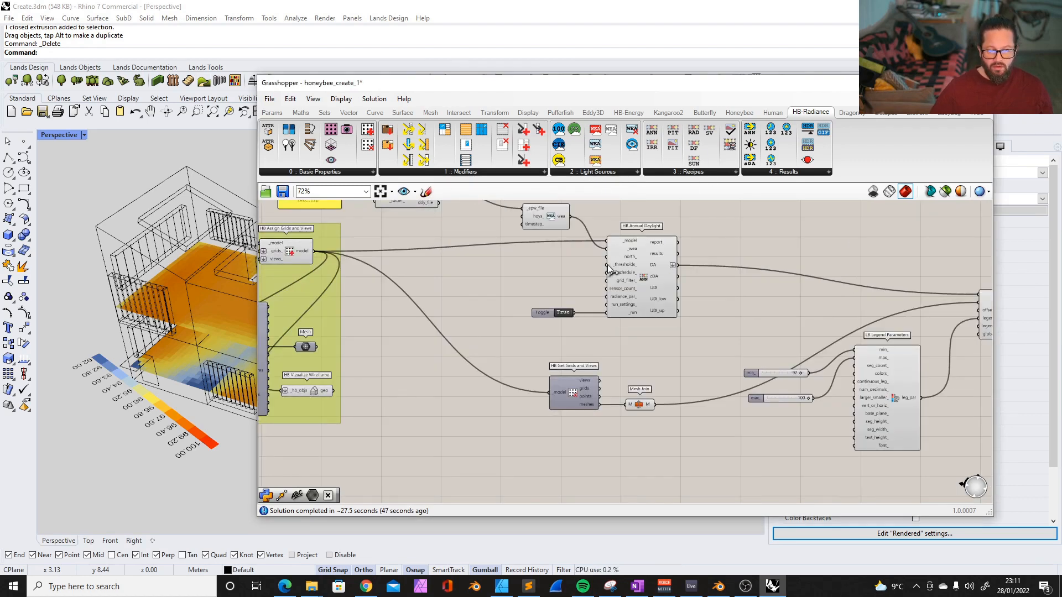
scroll(648, 283, up, 4)
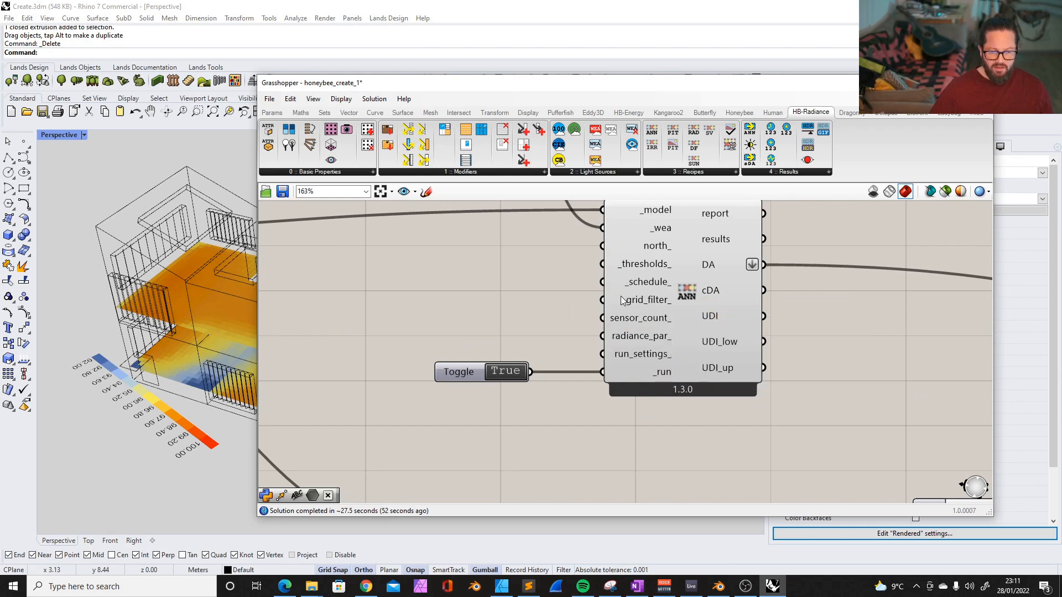
drag(552, 84, 645, 87)
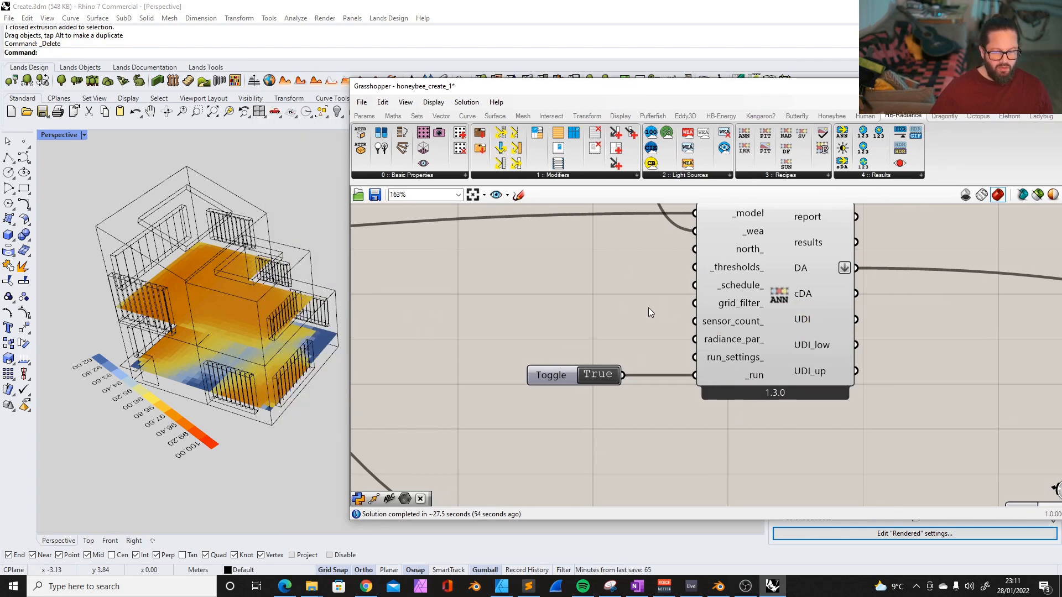
mouse_move(726, 343)
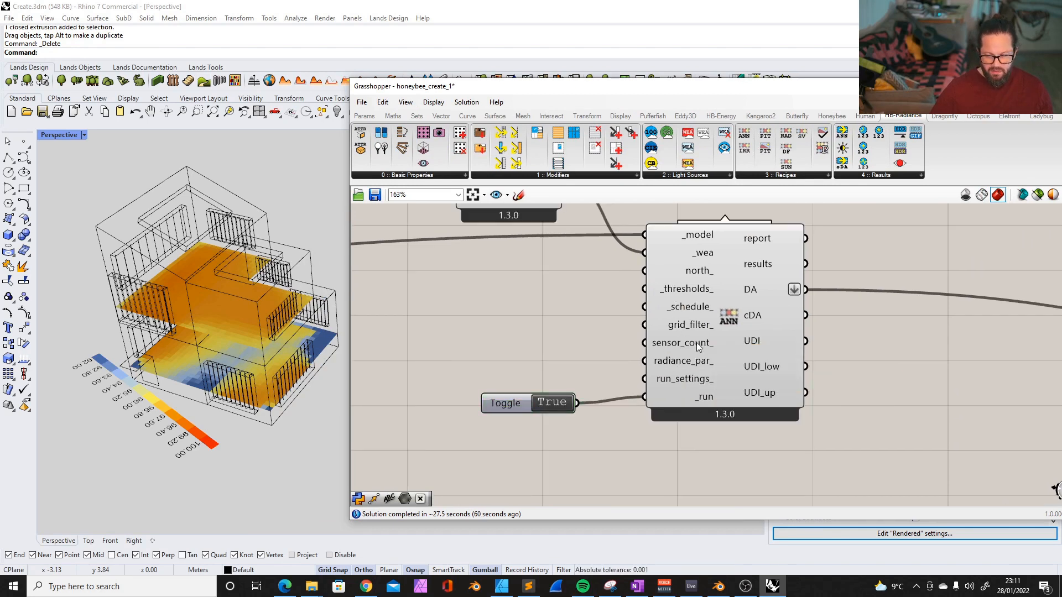
- Examine HB Annual Daylight's _thresholds_ and _schedule_ inputs and how it connects to the Toggle and heatmap components
scroll(653, 341, down, 3)
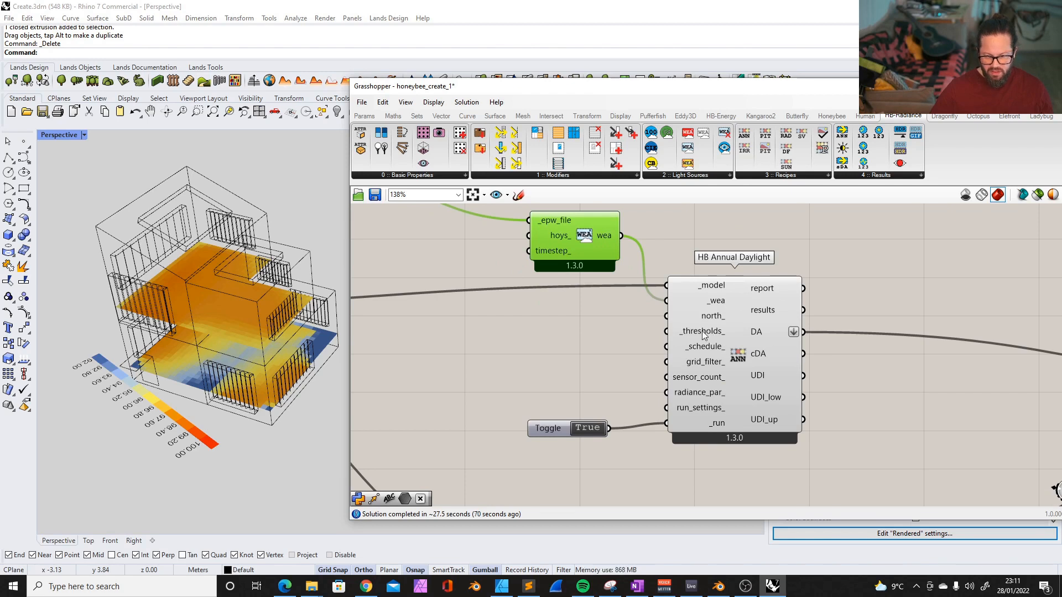
mouse_move(699, 334)
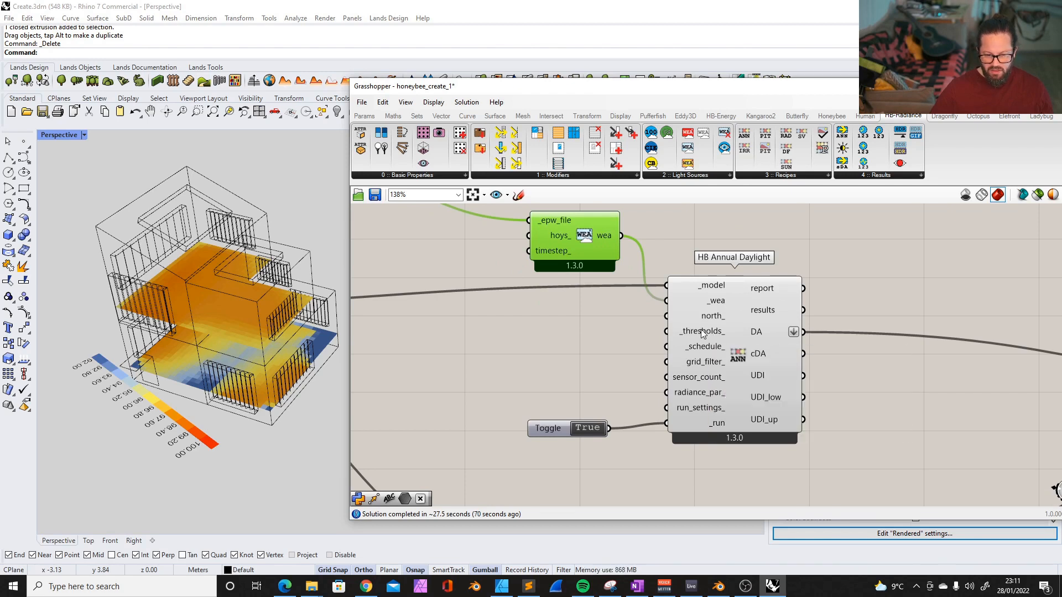
mouse_move(670, 347)
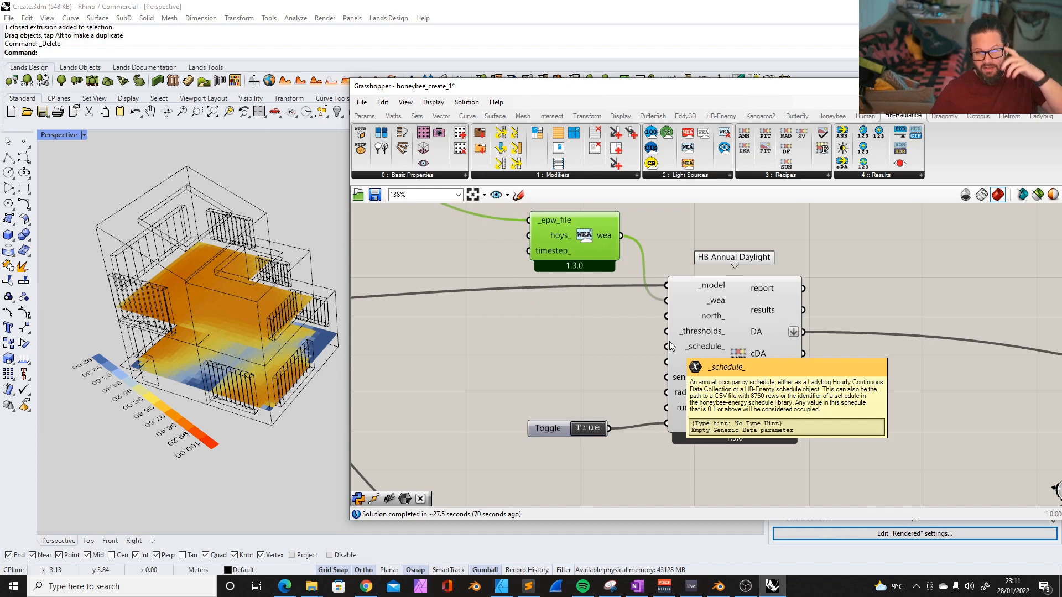
scroll(670, 346, down, 3)
drag(745, 98, 668, 97)
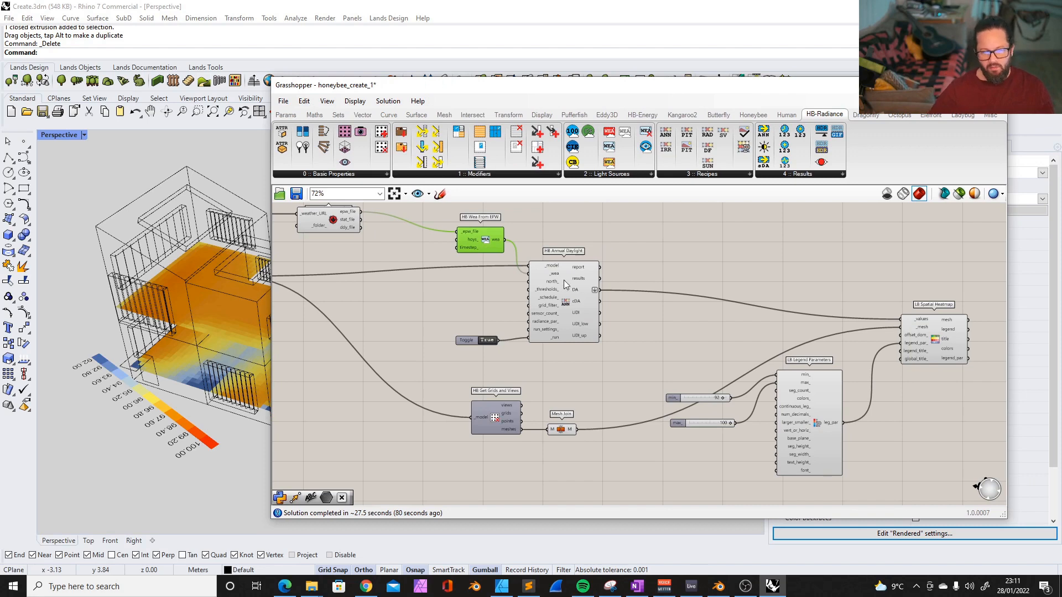
click(482, 344)
scroll(481, 343, down, 3)
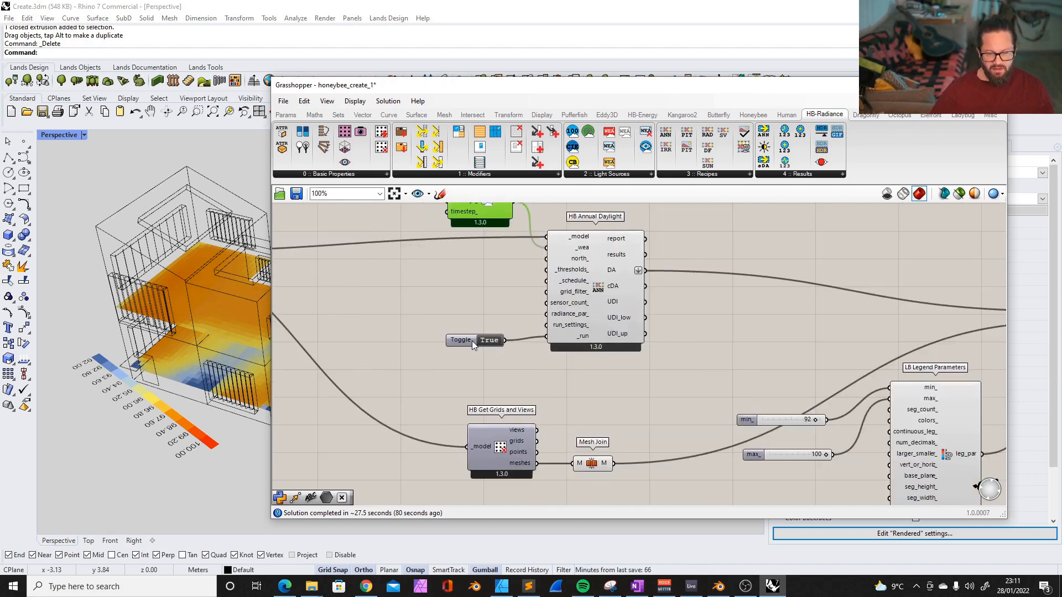
- Move HB Get Grids and Views together with Mesh Join closer to the HB Assign Grids and Views group
scroll(418, 417, up, 4)
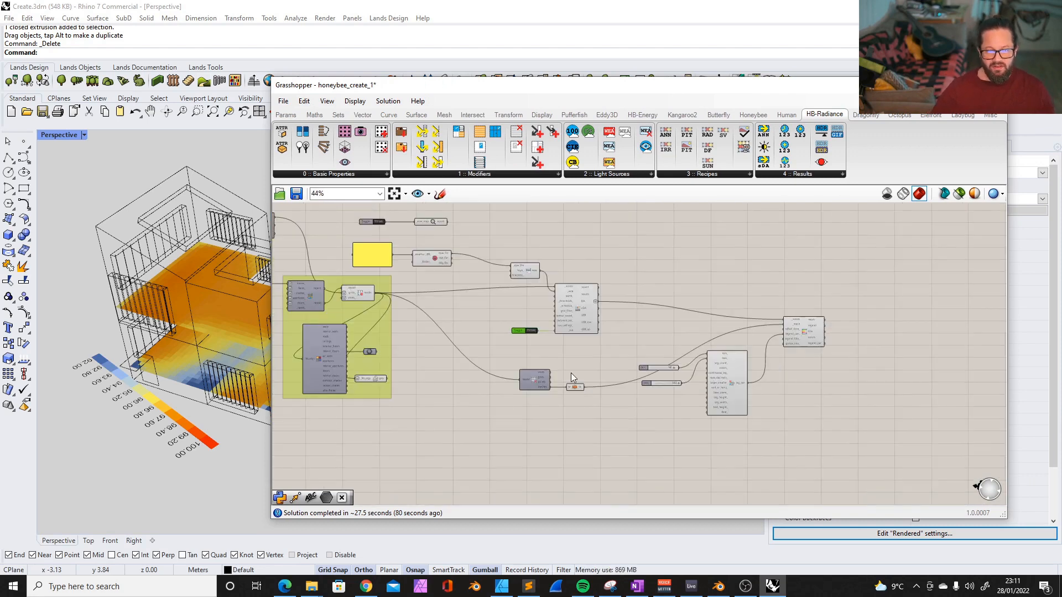
drag(457, 327, 724, 464)
drag(545, 382, 418, 334)
scroll(532, 368, down, 3)
scroll(783, 351, up, 1)
- Move the legend sliders, LB Legend Parameters and LB Spatial Heatmap lower, and shift HB Annual Daylight slightly away from HB Wea From EPW
click(686, 366)
shift+click(684, 390)
shift+click(795, 380)
shift+drag(927, 300, 792, 368)
click(656, 284)
scroll(655, 282, down, 3)
scroll(564, 263, up, 3)
scroll(653, 315, down, 2)
scroll(539, 241, up, 3)
drag(675, 297, 694, 301)
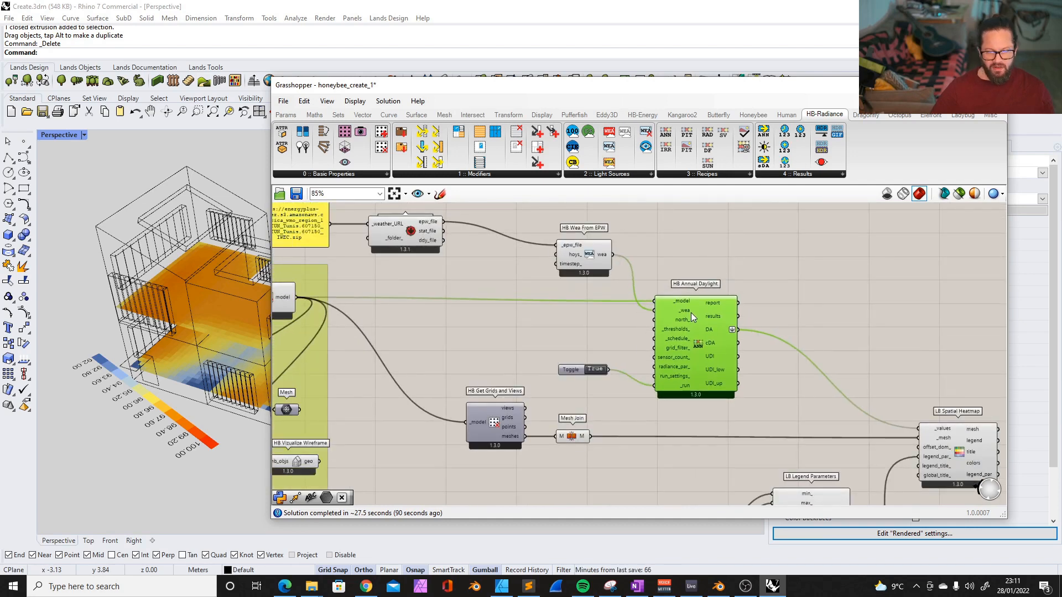
click(738, 257)
- Review the definition from the room geometry through the weather components, and read HB Annual Daylight's description of its daylight metrics
scroll(679, 294, down, 3)
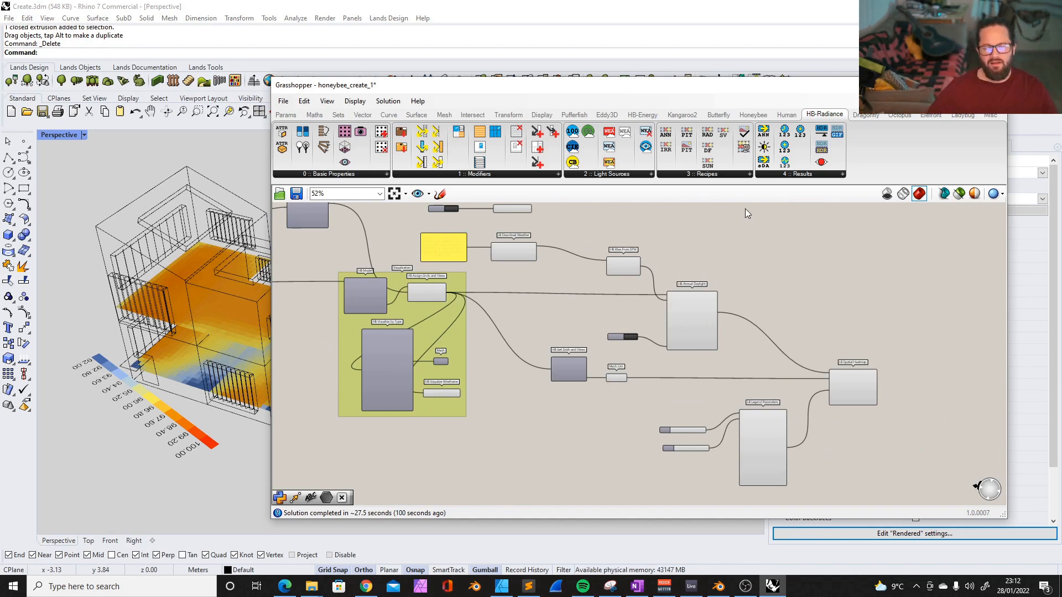
scroll(813, 254, down, 4)
scroll(615, 247, up, 2)
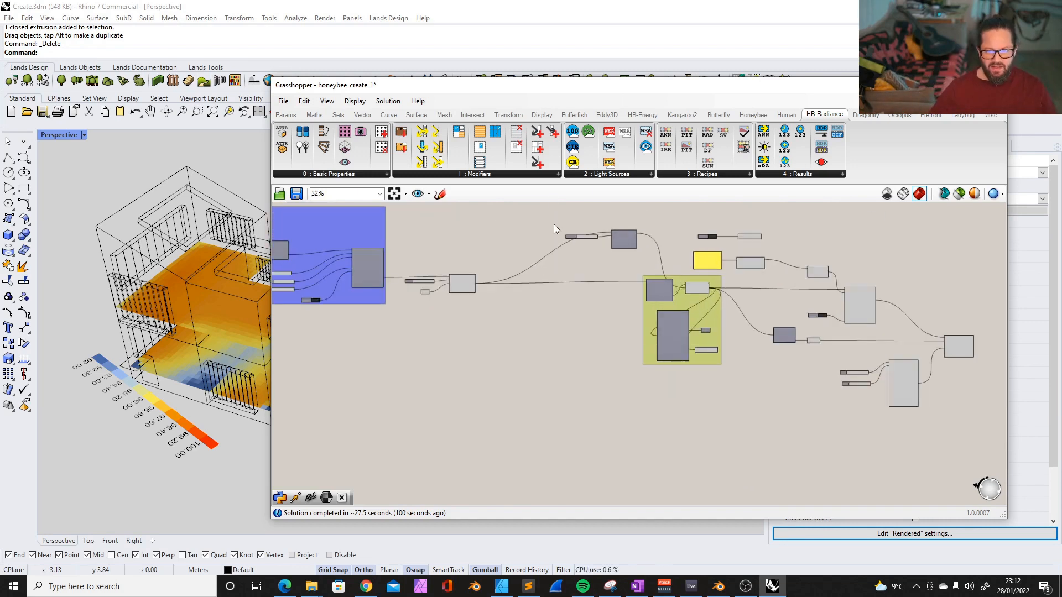
scroll(659, 239, up, 3)
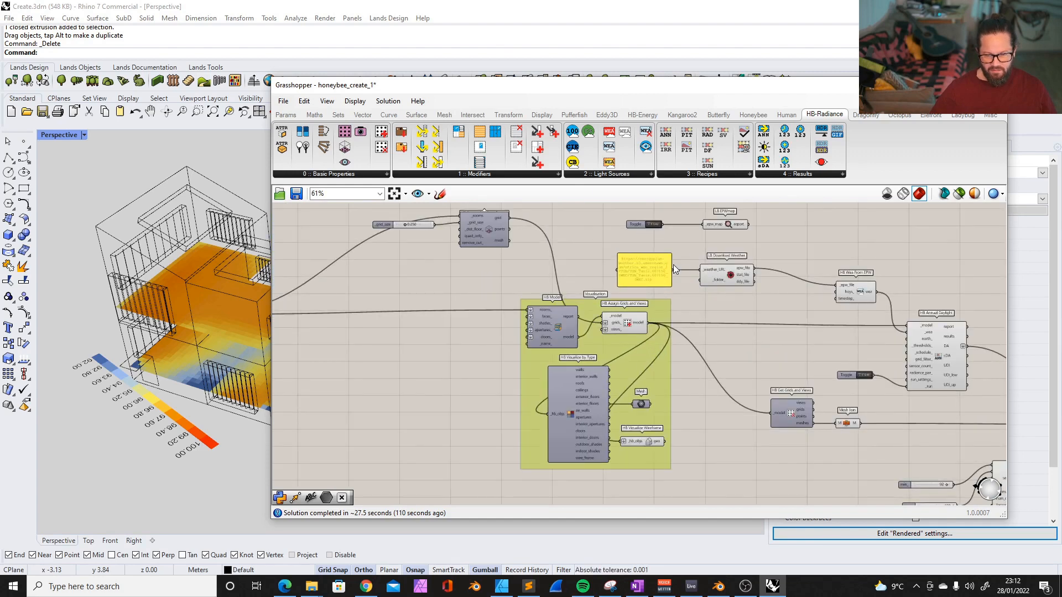
scroll(585, 267, down, 3)
scroll(835, 330, up, 3)
scroll(796, 307, up, 3)
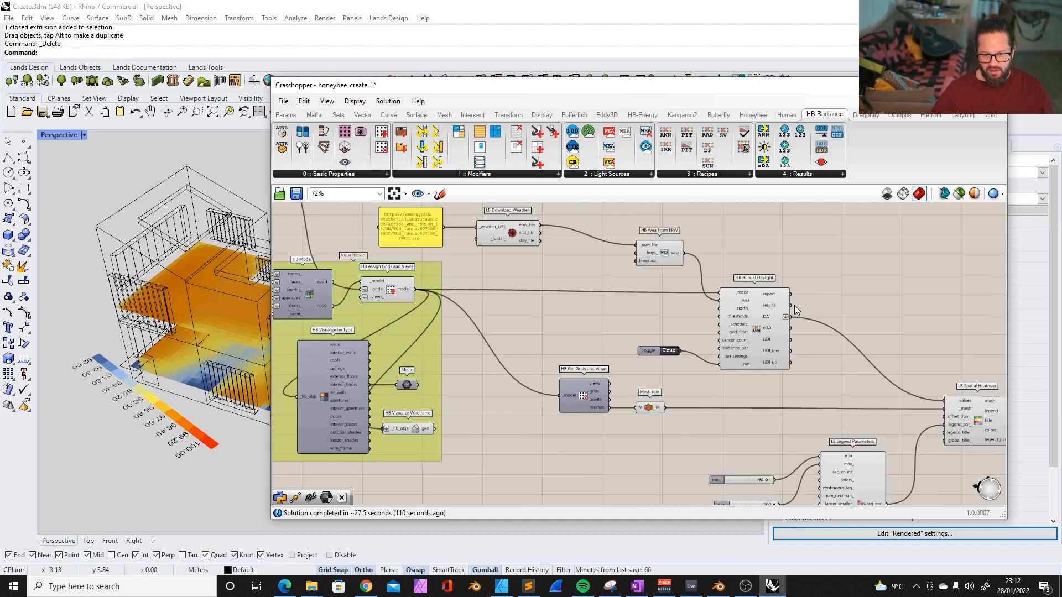
click(747, 308)
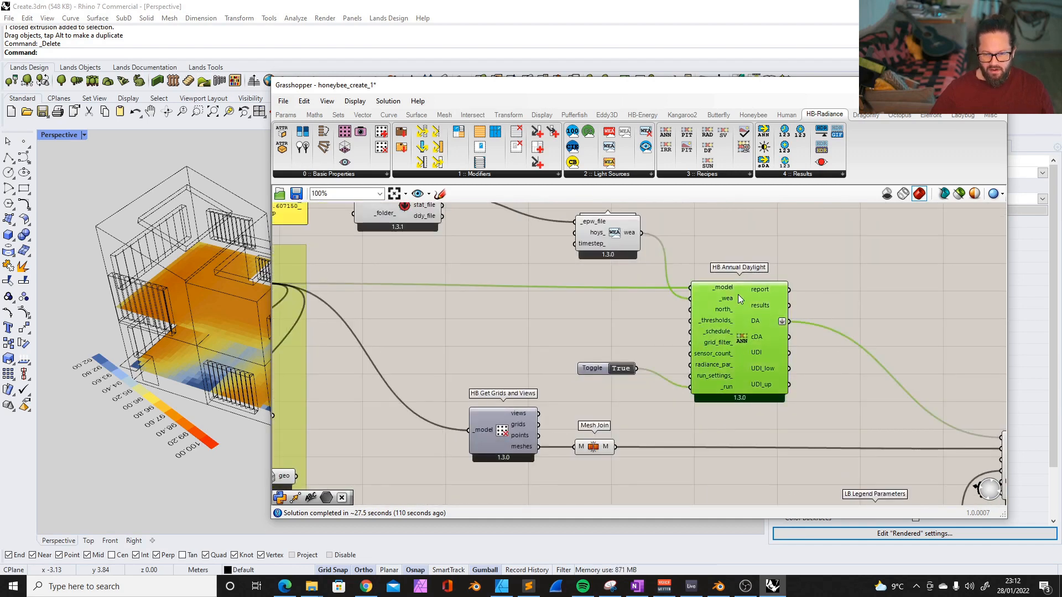
mouse_move(740, 295)
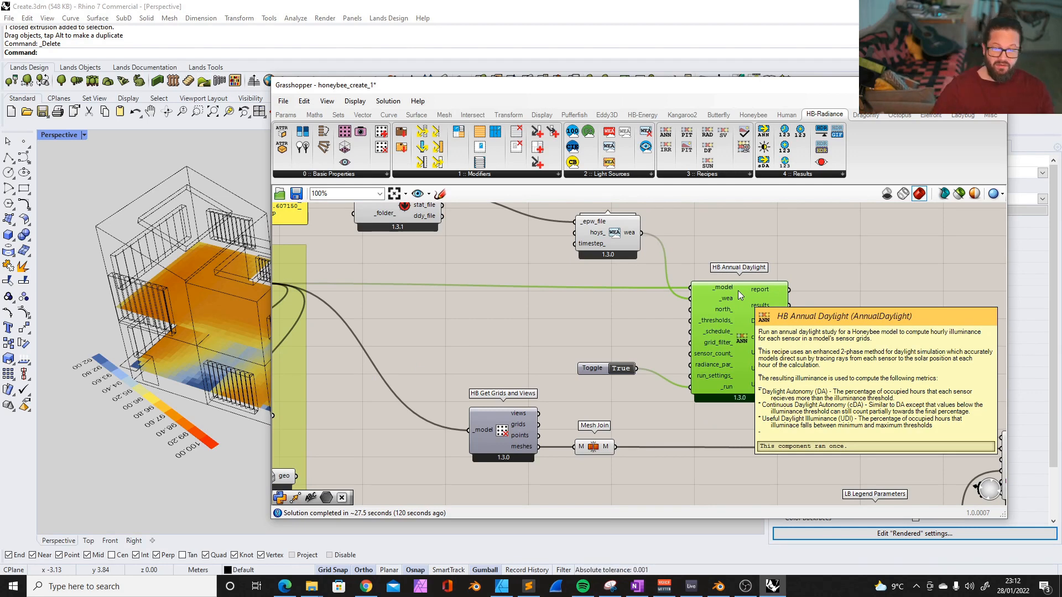
click(798, 271)
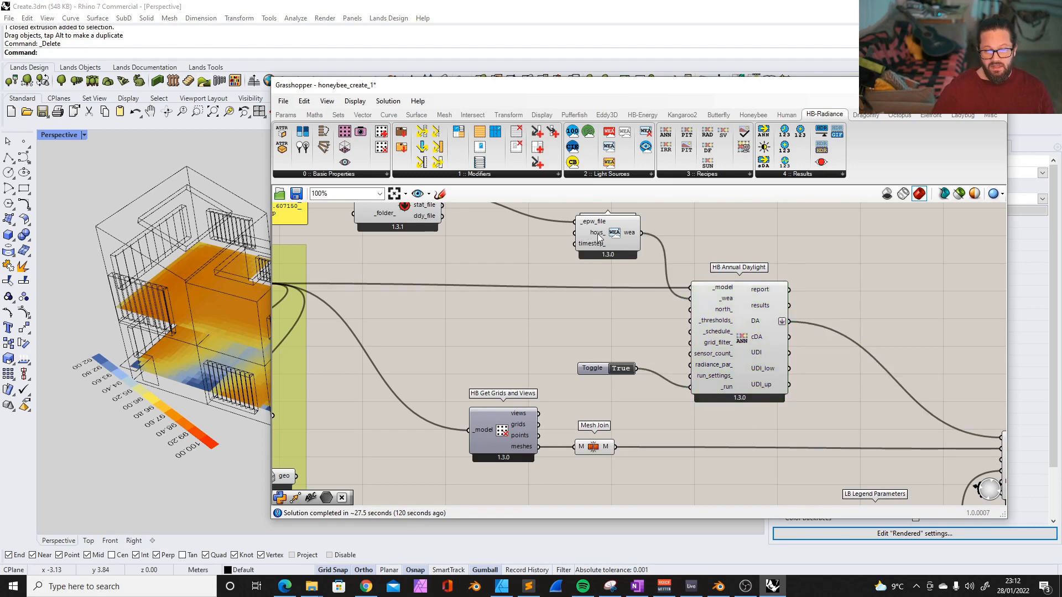
- Display the Ladybug components and move HB Wea From EPW closer to LB Download Weather
drag(794, 87, 722, 83)
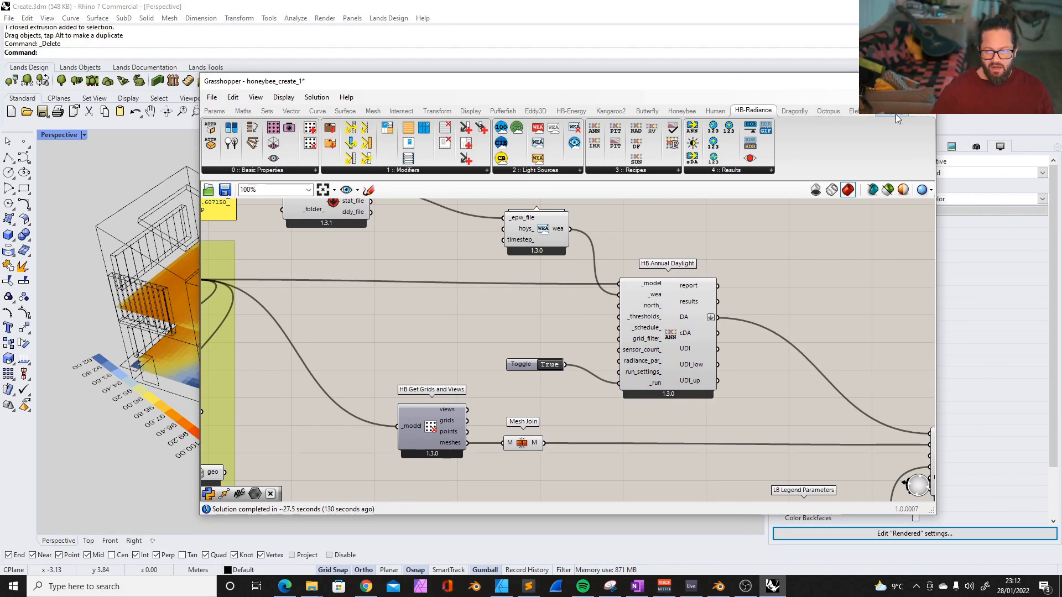
click(891, 114)
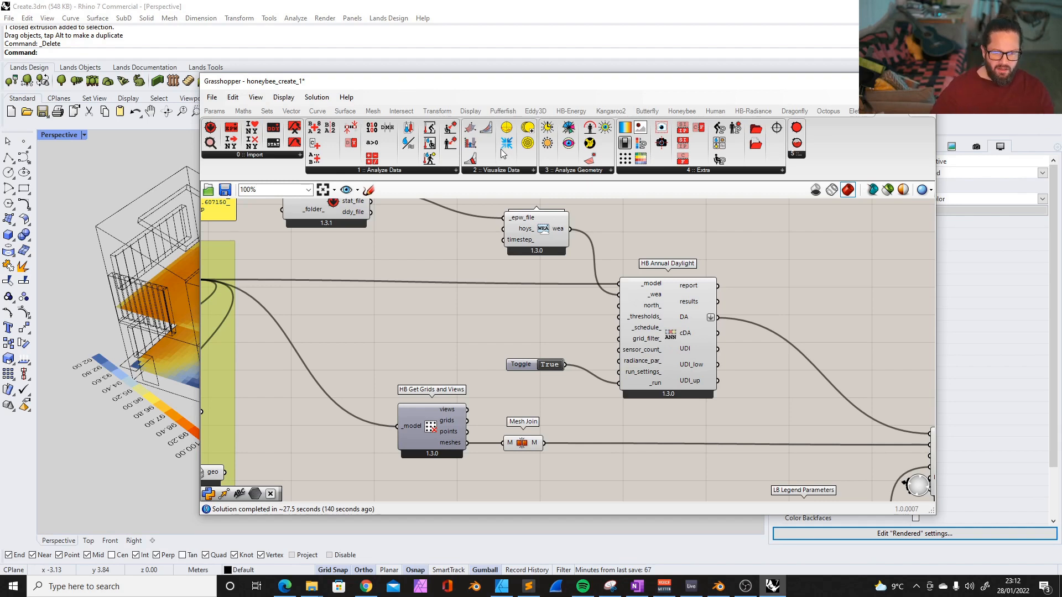
scroll(555, 302, down, 3)
scroll(545, 253, up, 5)
drag(553, 248, 533, 244)
scroll(567, 253, down, 3)
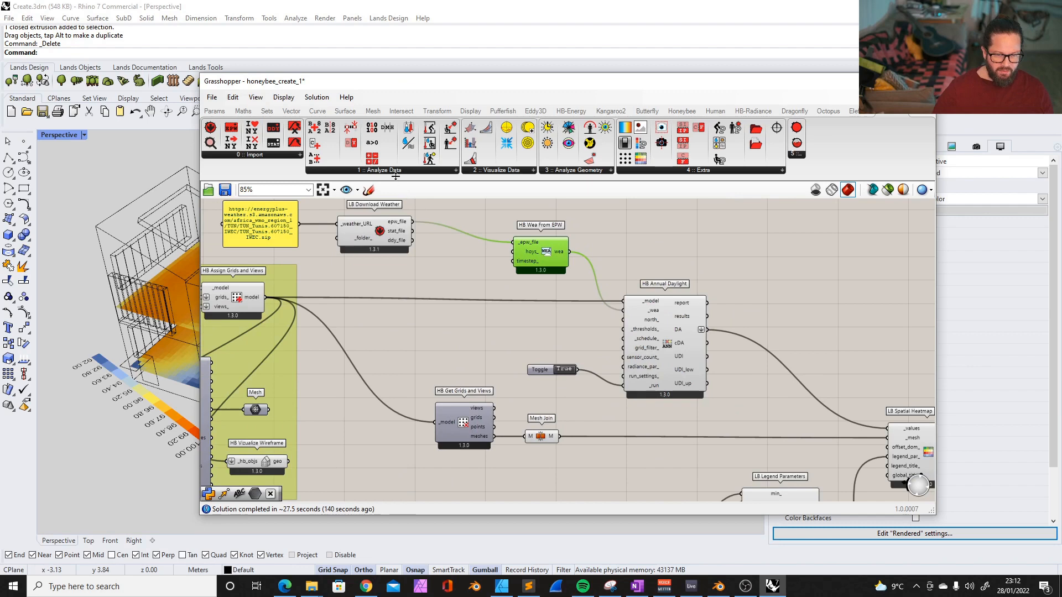
drag(541, 247, 516, 234)
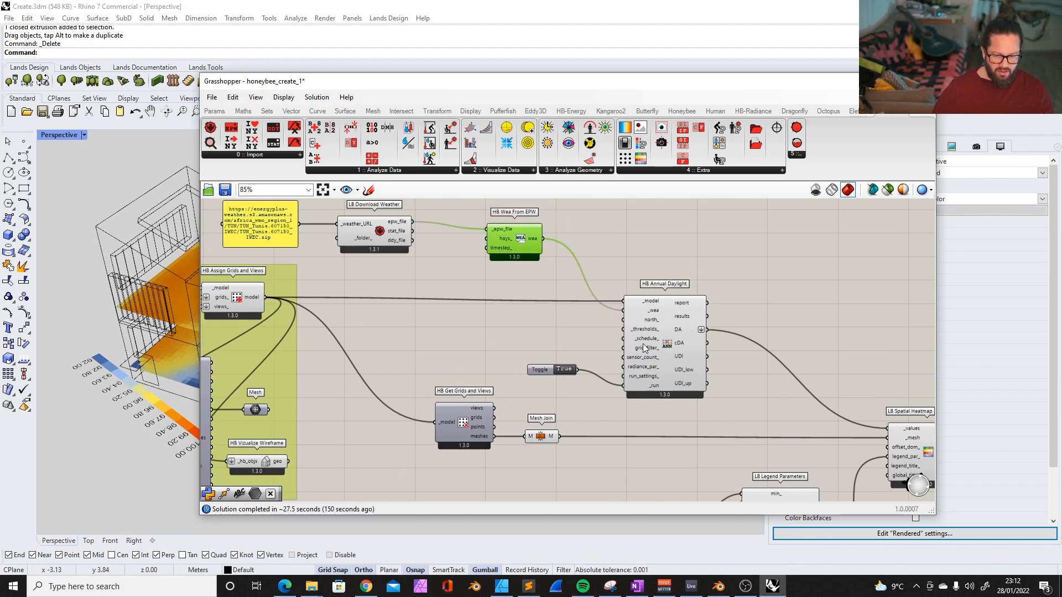
- Reposition HB Annual Daylight and HB Wea From EPW, and align the Toggle with the _run input
drag(540, 367, 559, 387)
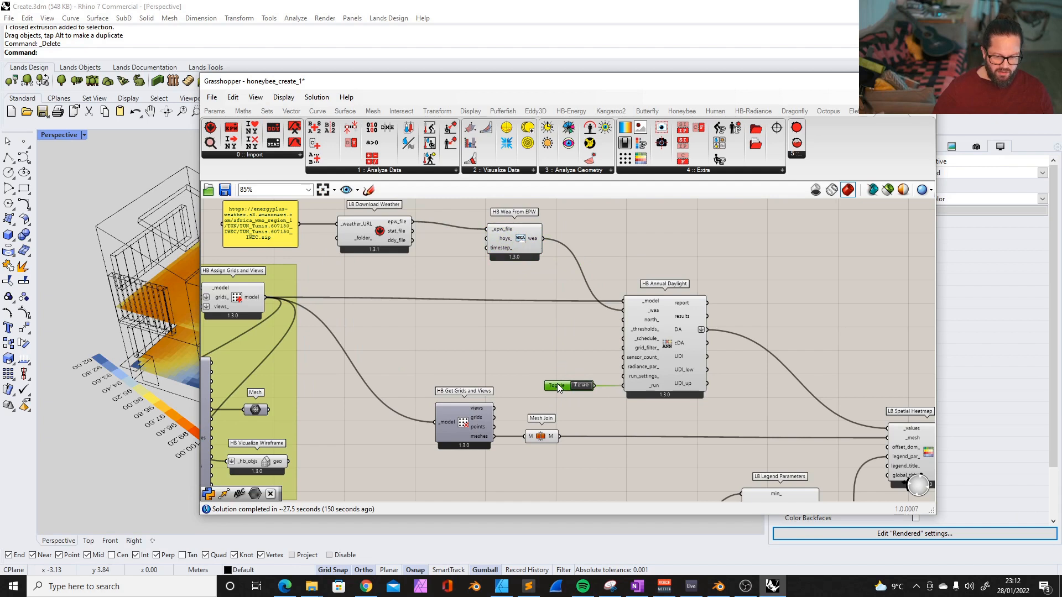
drag(669, 321, 684, 302)
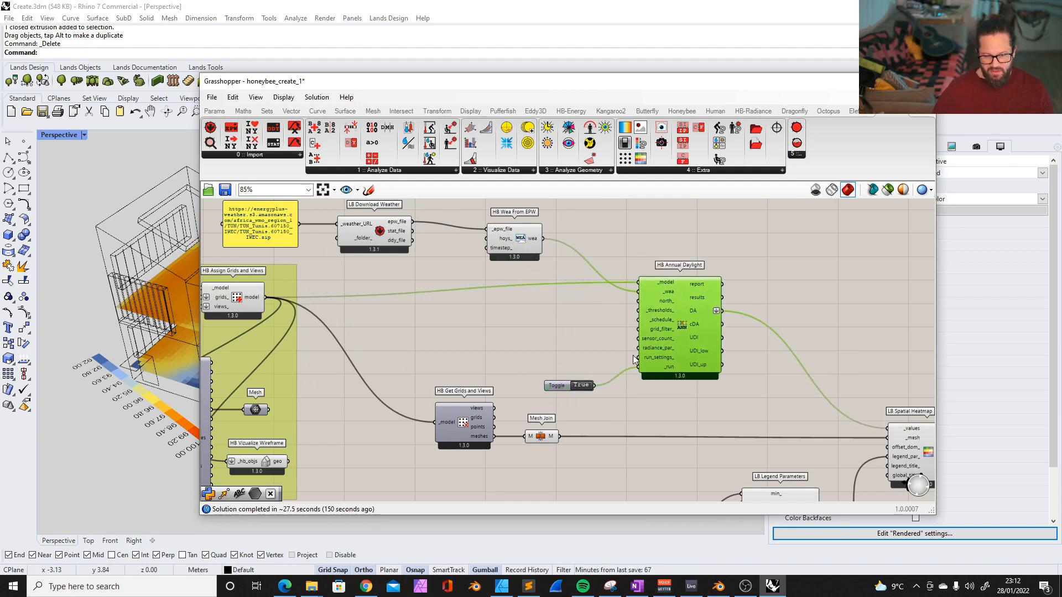
drag(556, 385, 561, 366)
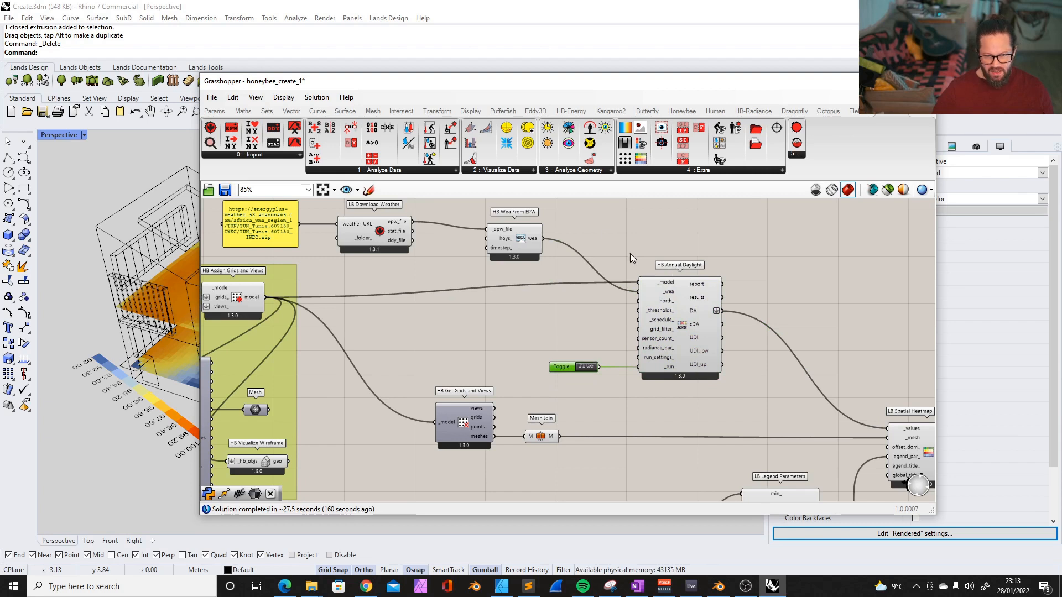
click(686, 300)
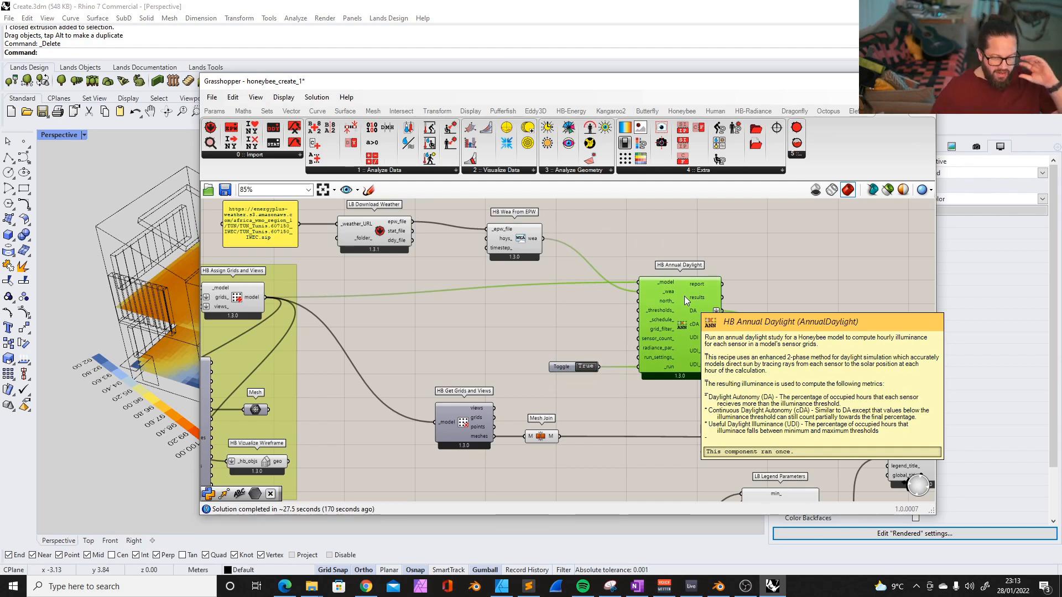
mouse_move(519, 236)
mouse_down()
mouse_move(547, 226)
mouse_move(528, 233)
mouse_move(533, 223)
mouse_up()
click(484, 197)
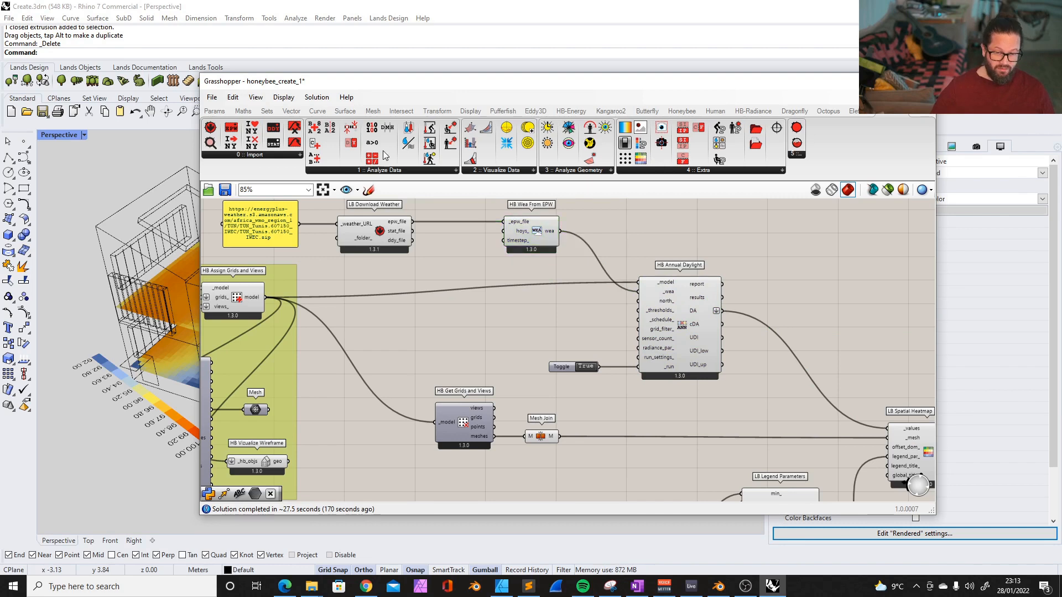
- Add an LB Analysis Period component and place it above LB Download Weather, up and left of HB Wea From EPW
click(457, 314)
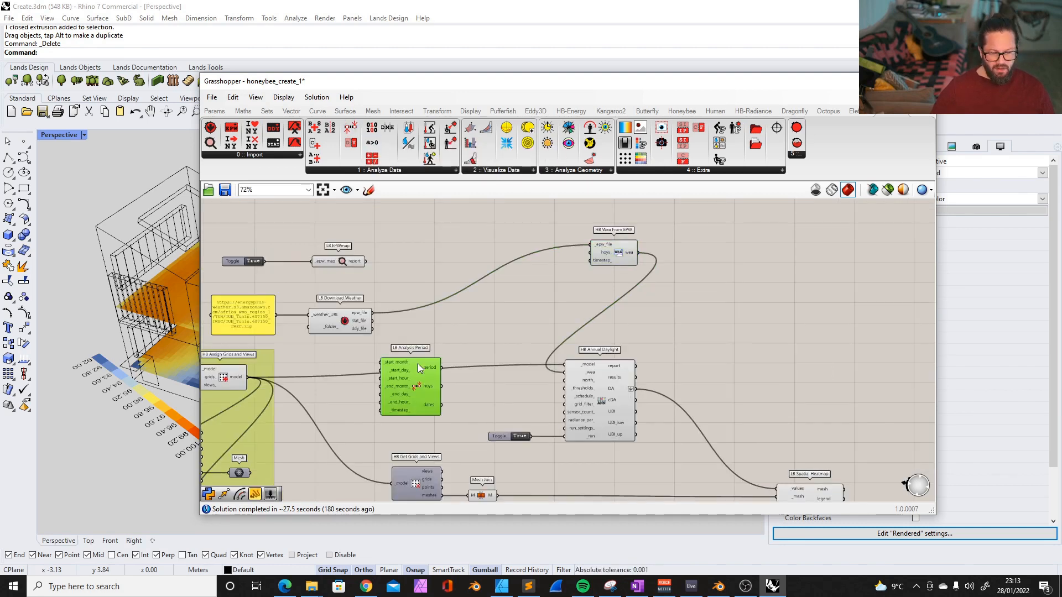
drag(417, 363, 448, 204)
right_drag(452, 252, 461, 295)
scroll(443, 248, up, 3)
drag(471, 256, 550, 237)
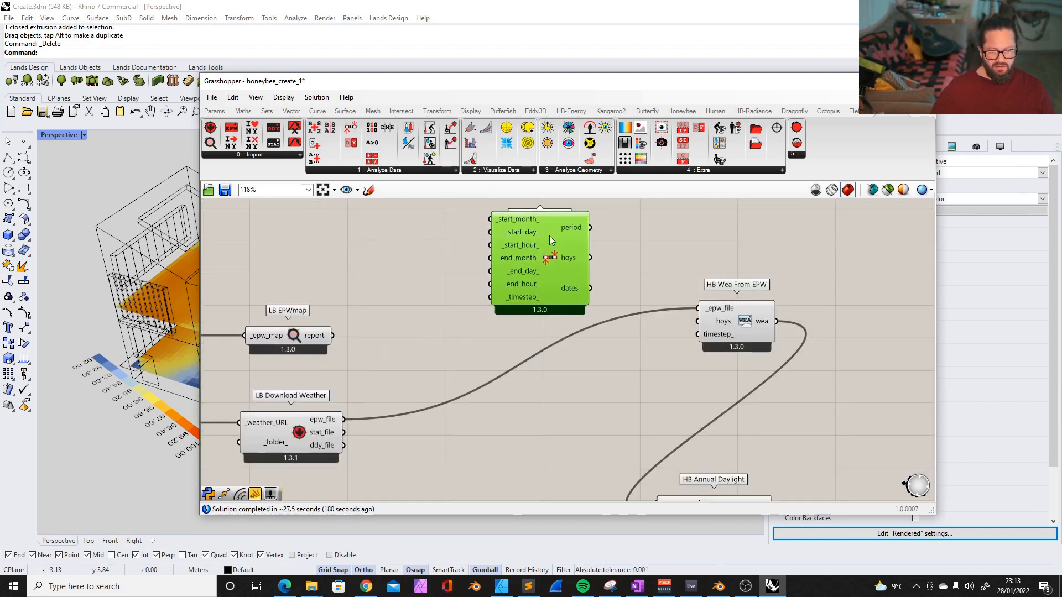
scroll(503, 269, down, 2)
scroll(482, 237, up, 3)
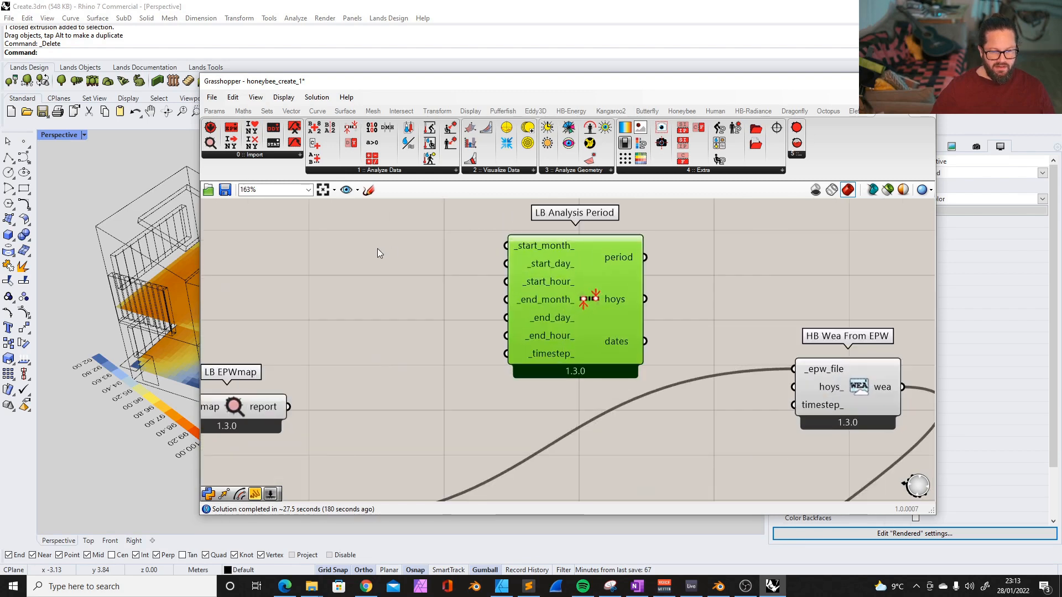
- Feed LB Analysis Period with sliders: _start_month_ 5, _end_month_ 6, and both _start_day_ and _end_day_ 19
scroll(434, 254, down, 1)
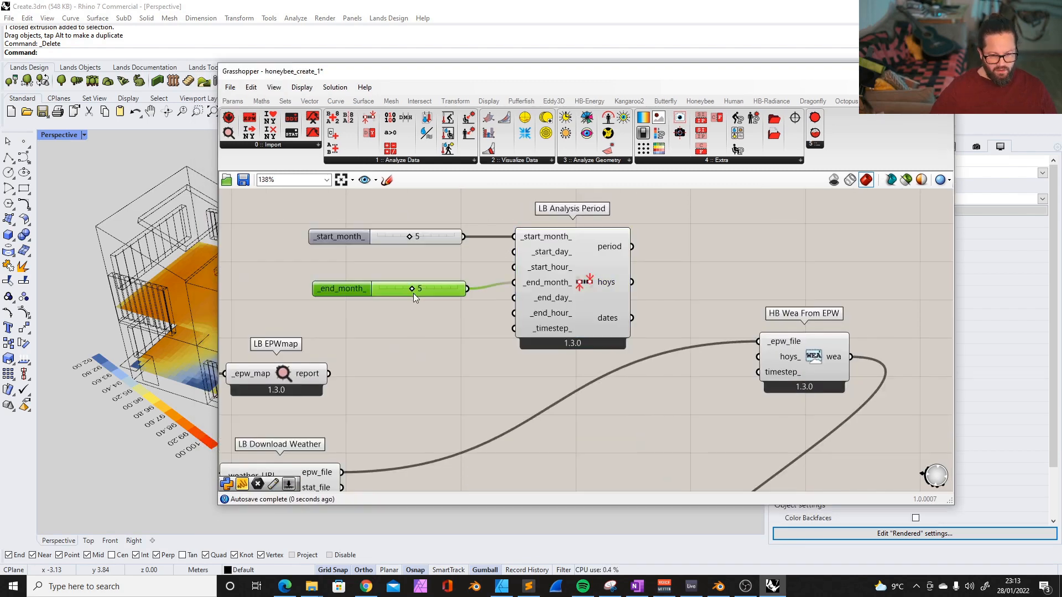
drag(342, 292, 338, 286)
click(342, 238)
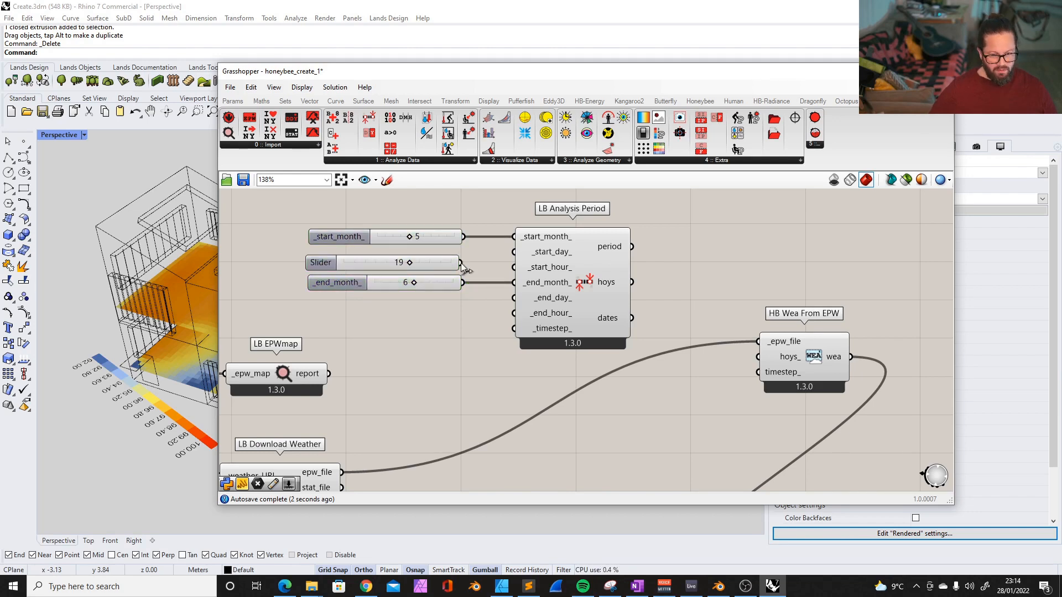
drag(461, 264, 433, 257)
drag(432, 257, 439, 215)
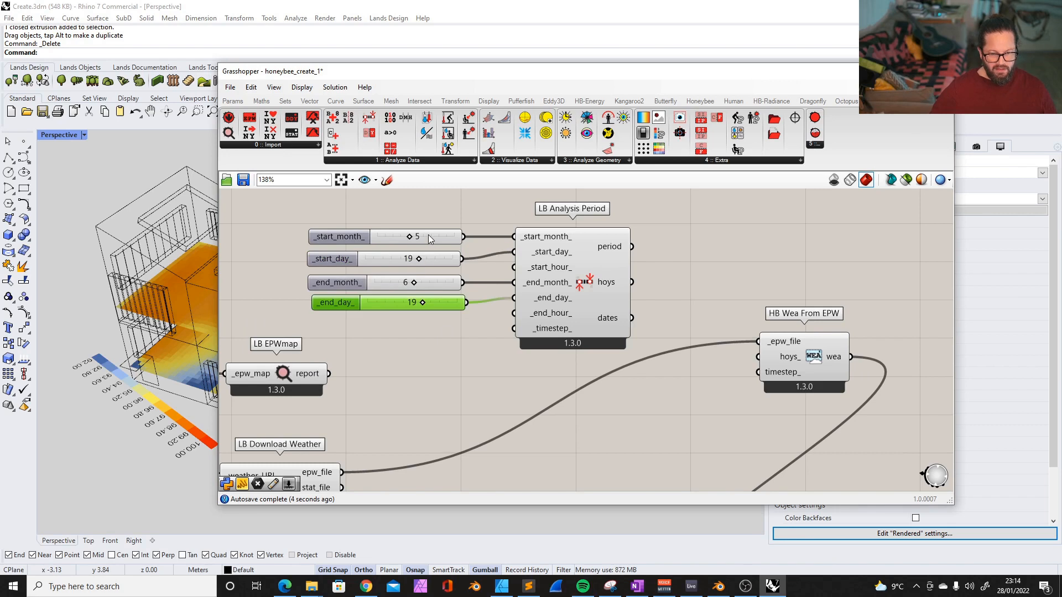
- Move the start sliders up, then duplicate and edit a day slider to feed _start_hour_ and _end_hour_ with 0
click(428, 236)
shift+click(433, 257)
click(440, 253)
click(425, 240)
key(ctrl+c)
key(ctrl+v)
drag(439, 246, 430, 254)
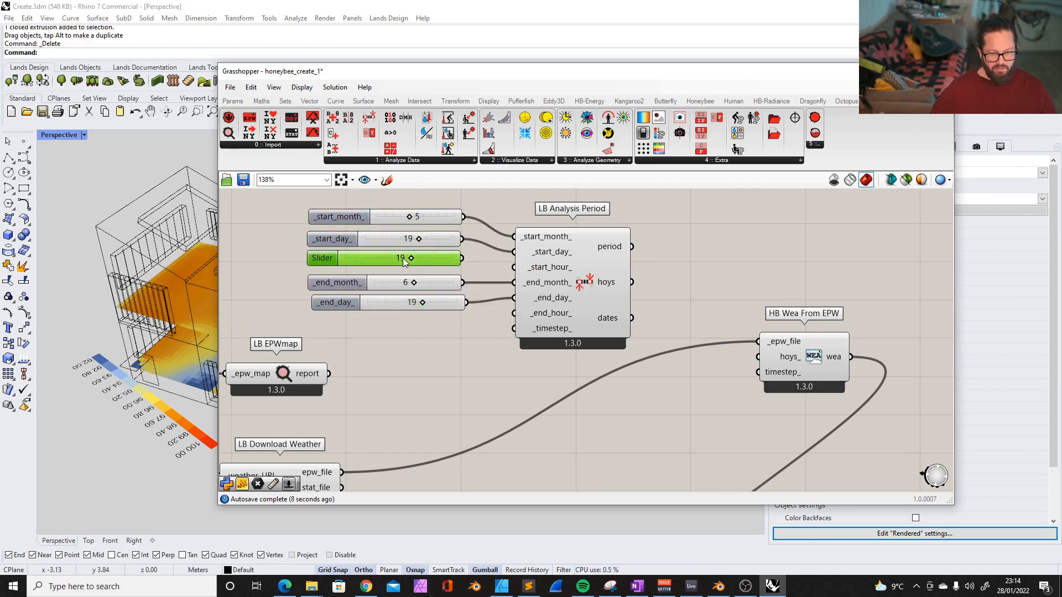
double_click(330, 261)
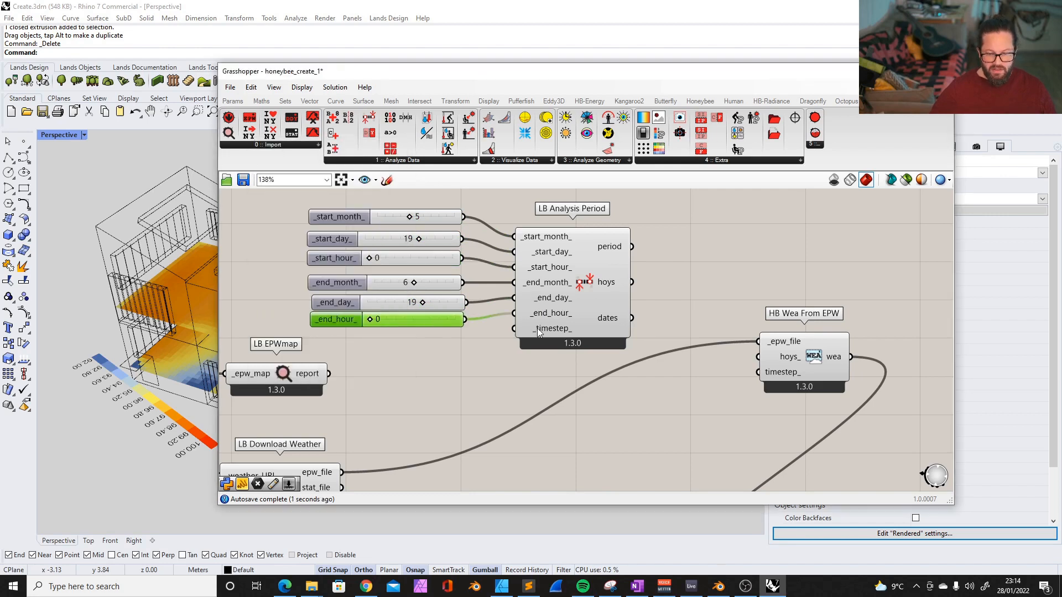
mouse_move(541, 333)
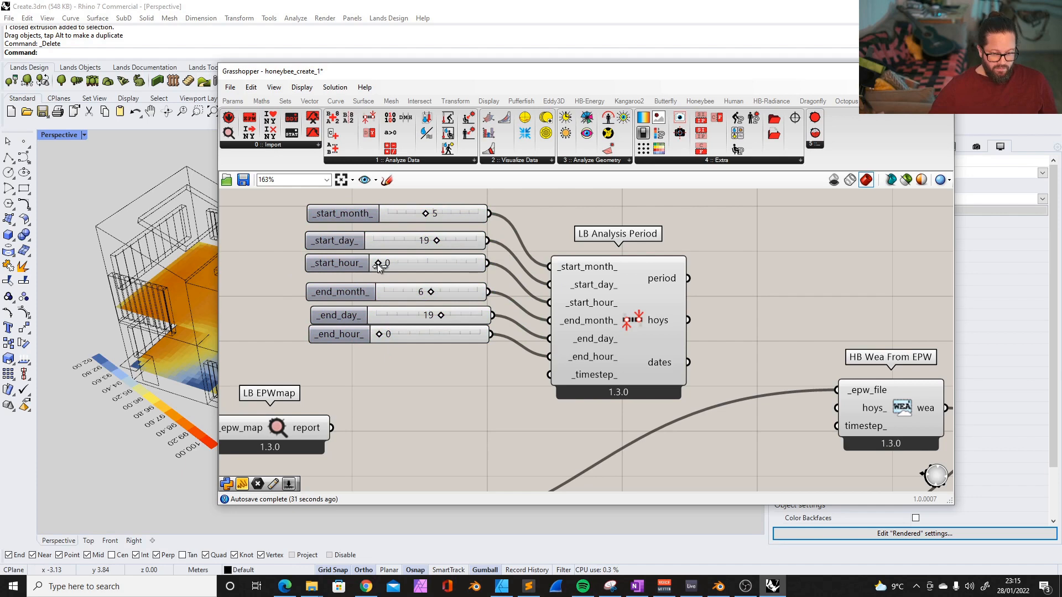
- Set the analysis period's _start_hour_ to 7, _end_hour_ to 19, _start_month_ to 4, _end_month_ to 5 and _start_day_ to 1
drag(377, 263, 399, 264)
drag(377, 333, 457, 337)
drag(400, 263, 408, 265)
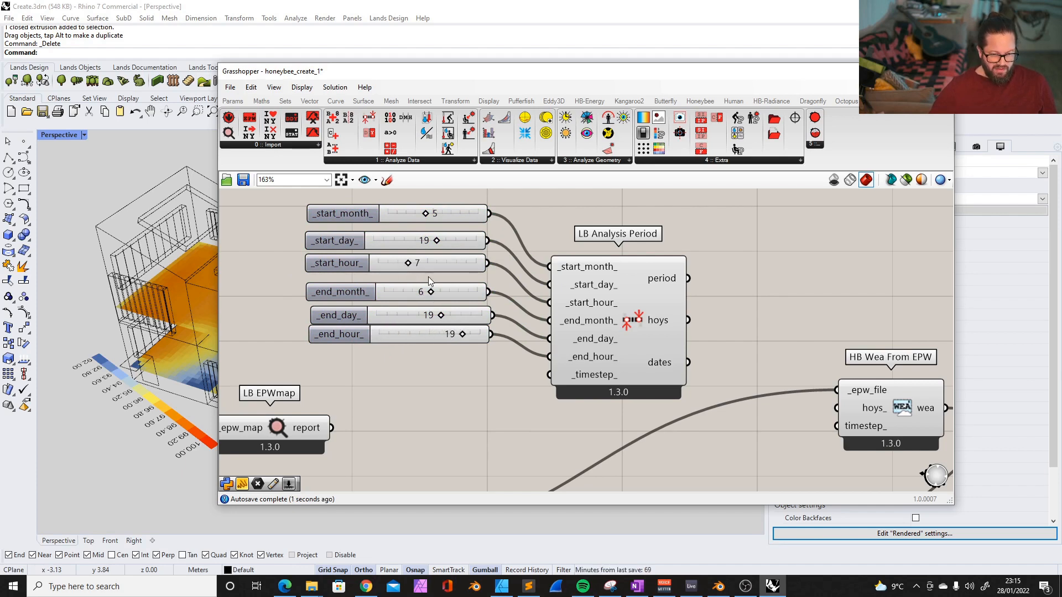
drag(426, 214, 423, 215)
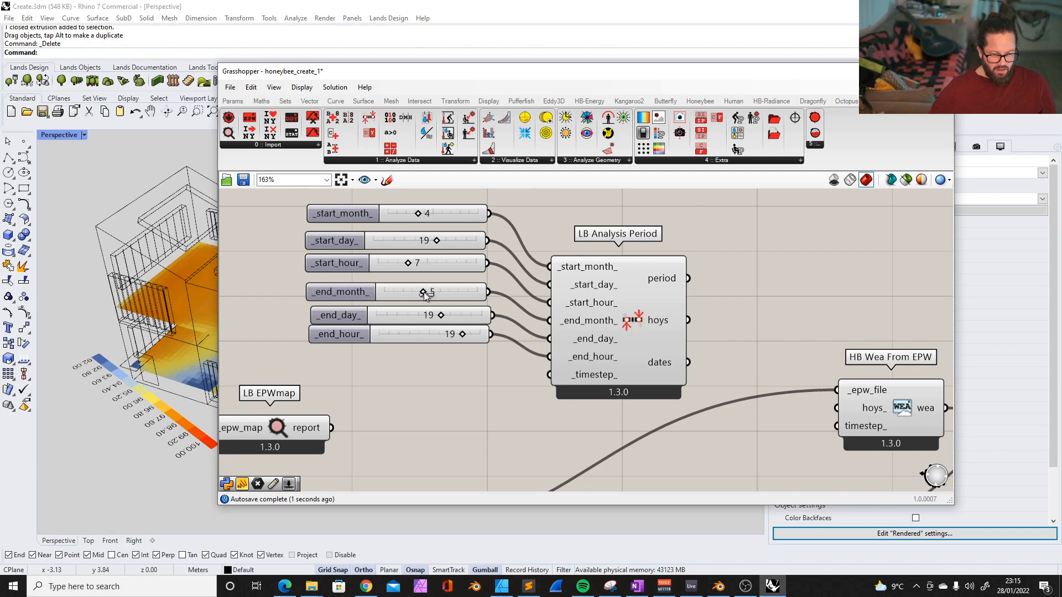
drag(436, 241, 352, 241)
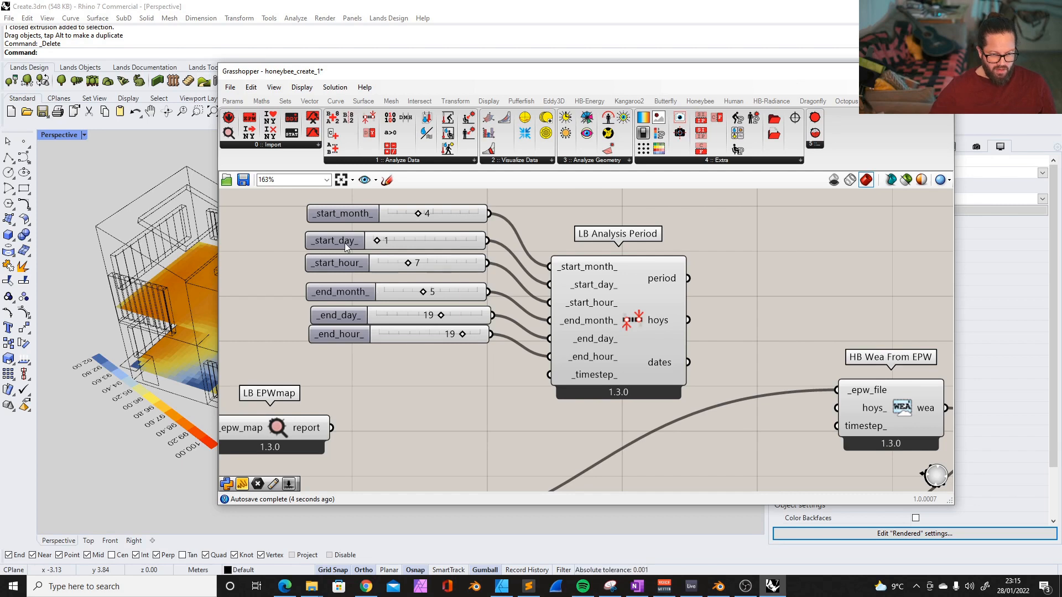
- Set the analysis period's _end_month_ to 4 and _end_day_ to 31, and space the _start_hour_ and _end_hour_ sliders evenly with their neighbours
drag(425, 292, 489, 315)
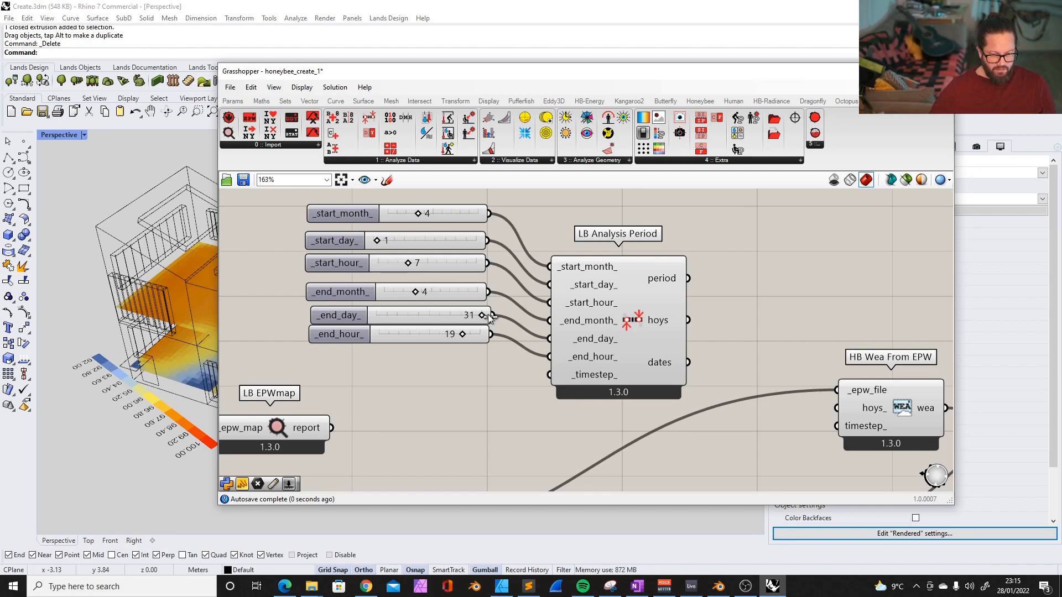
drag(353, 335, 351, 340)
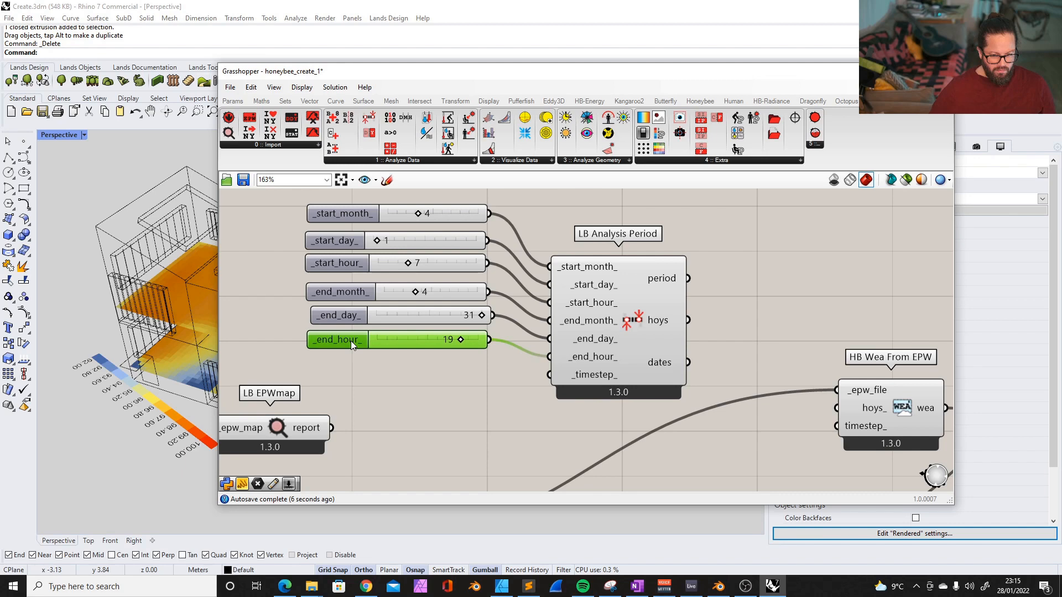
drag(348, 266, 349, 270)
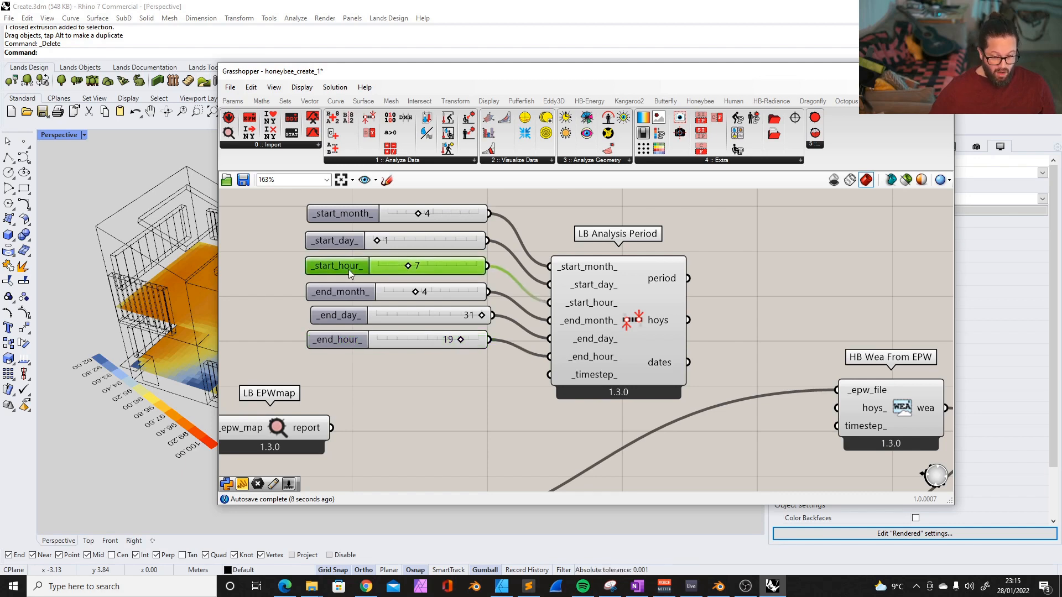
- Try a full-day range on the analysis period with _start_hour_ 0 and _end_hour_ 23, and return _start_hour_ to 7
drag(453, 341, 440, 339)
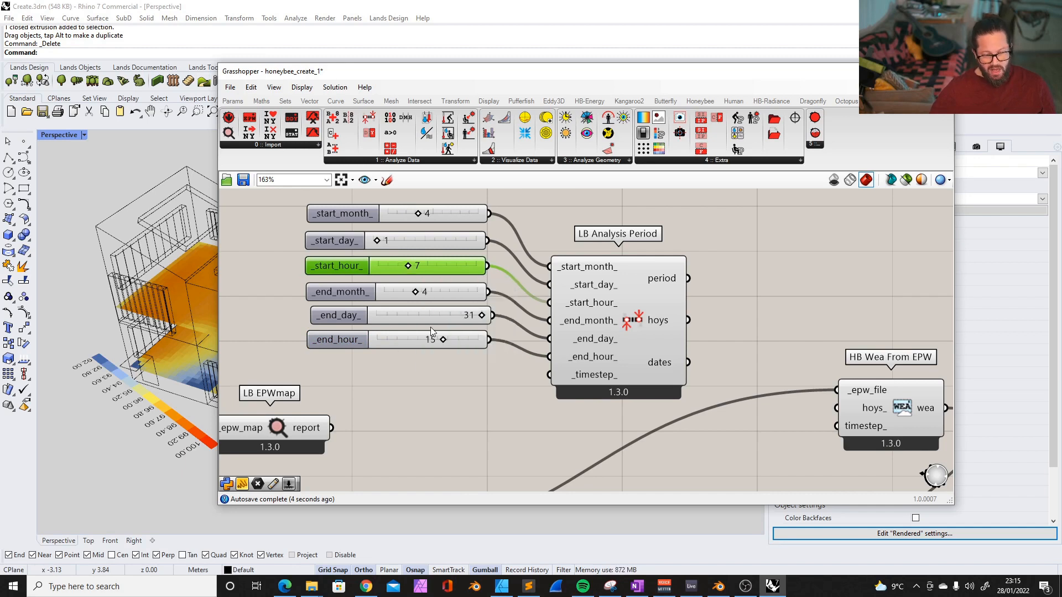
drag(408, 266, 371, 269)
drag(444, 340, 513, 347)
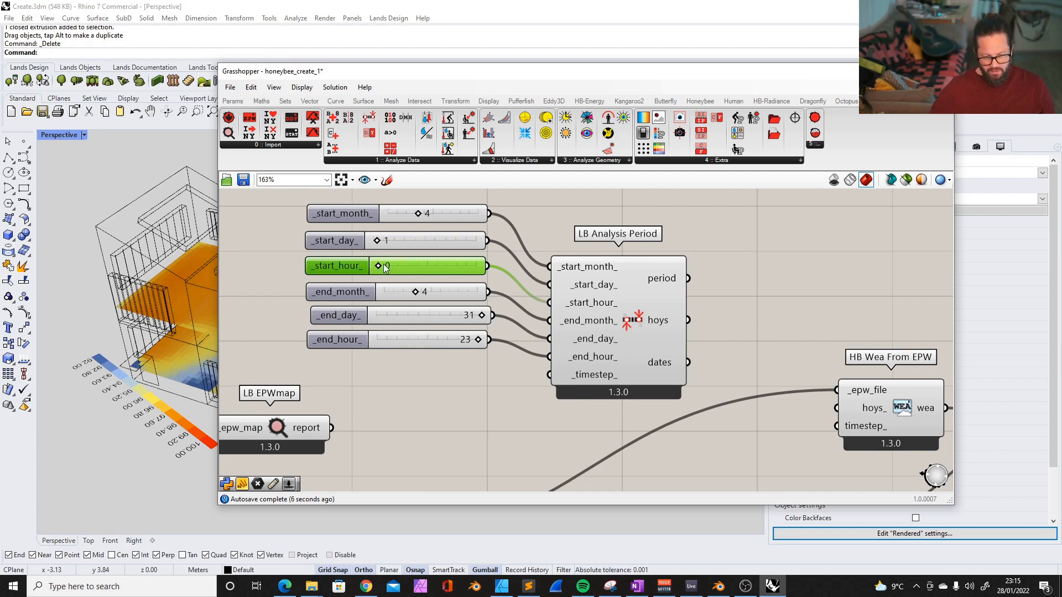
drag(386, 269, 400, 269)
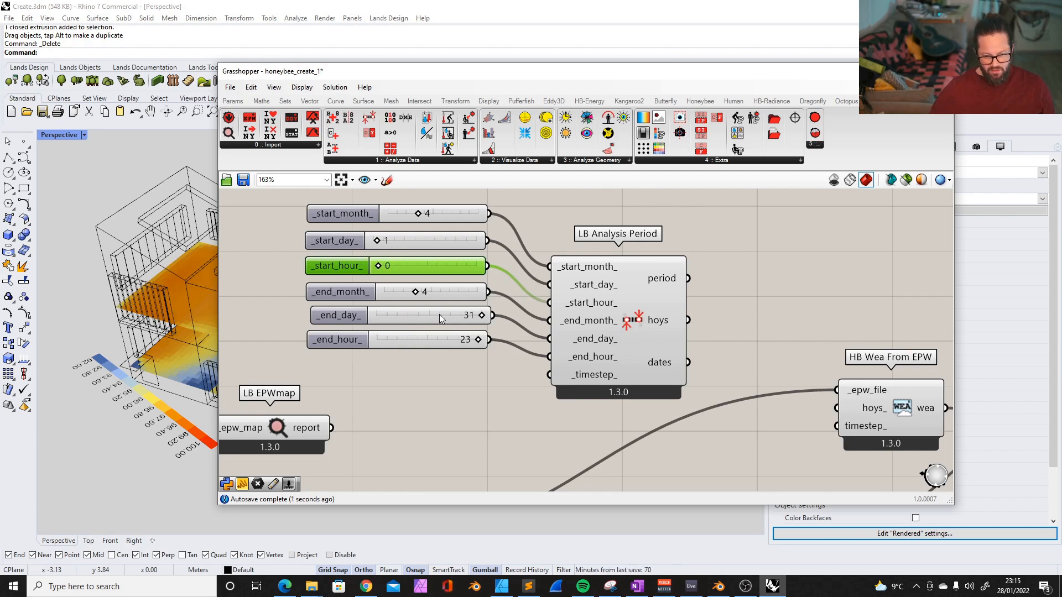
drag(380, 266, 413, 266)
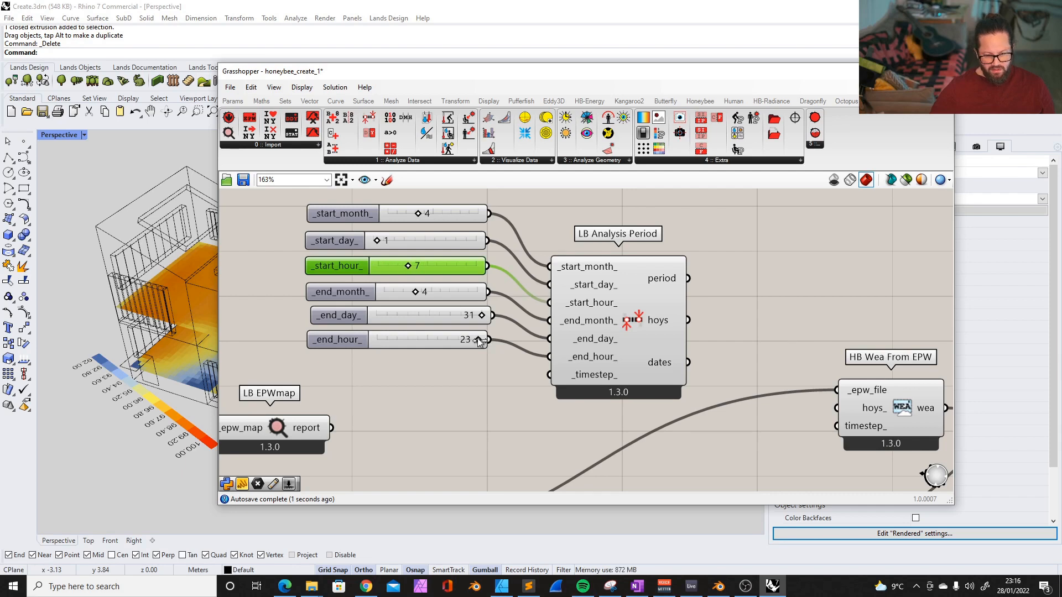
- Reduce the analysis period's _end_hour_ to 7 and connect its hoys output to the hoys_ input of HB Wea From EPW
click(452, 363)
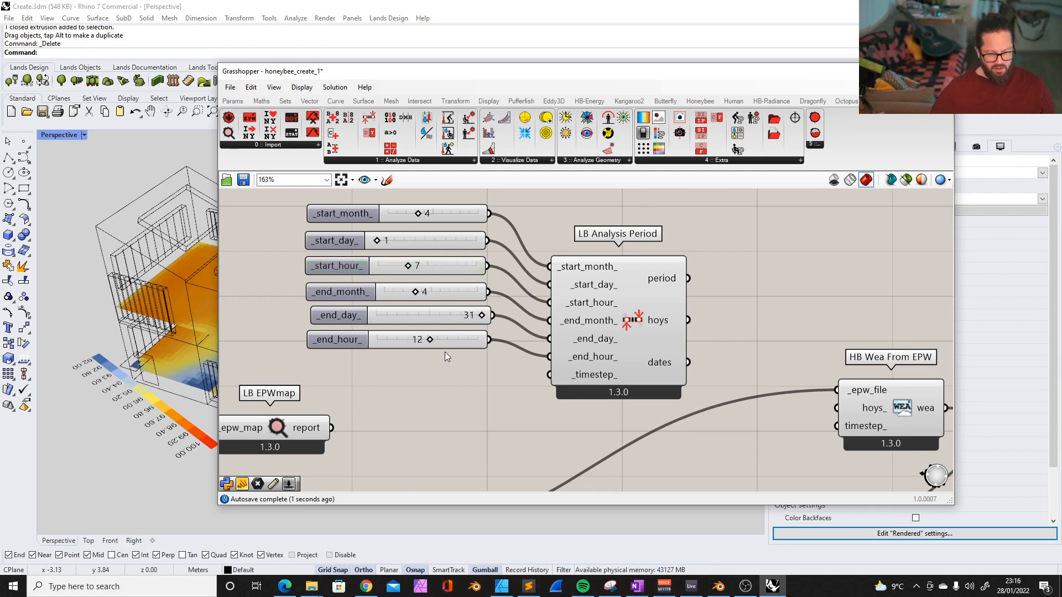
drag(430, 341, 418, 340)
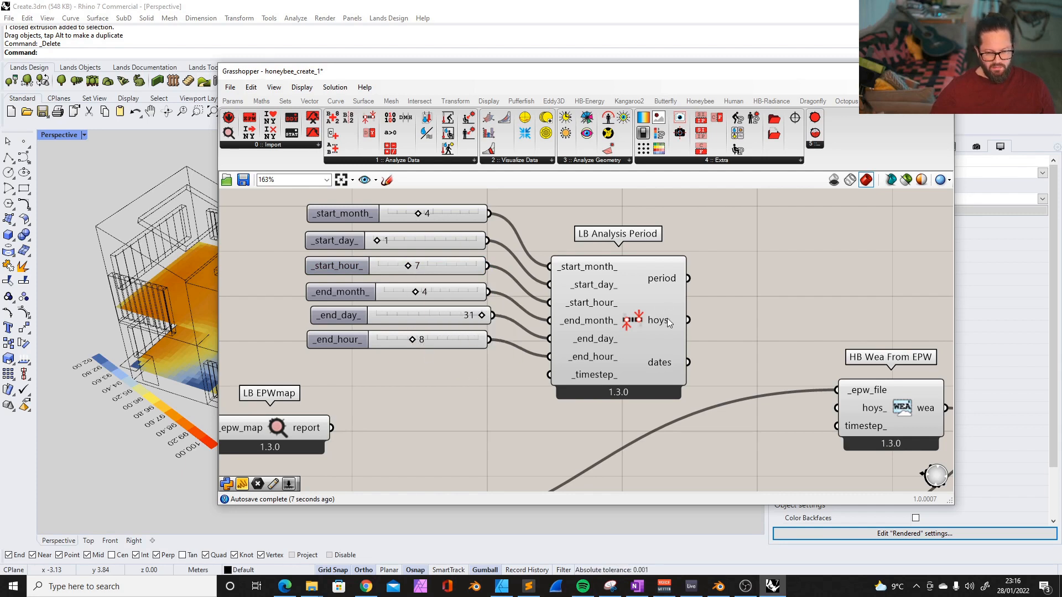
mouse_move(668, 321)
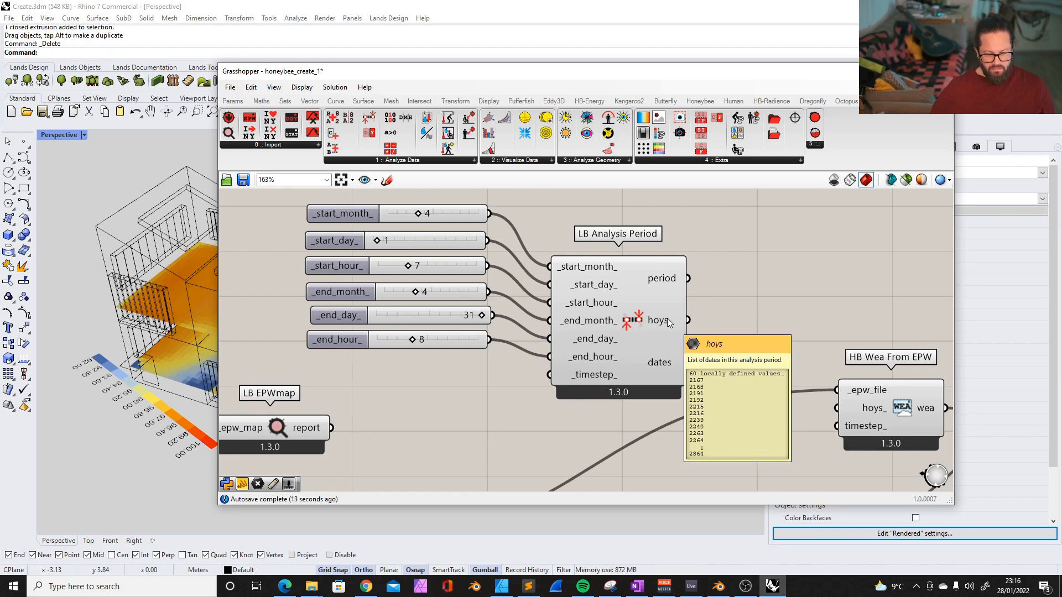
drag(412, 339, 410, 340)
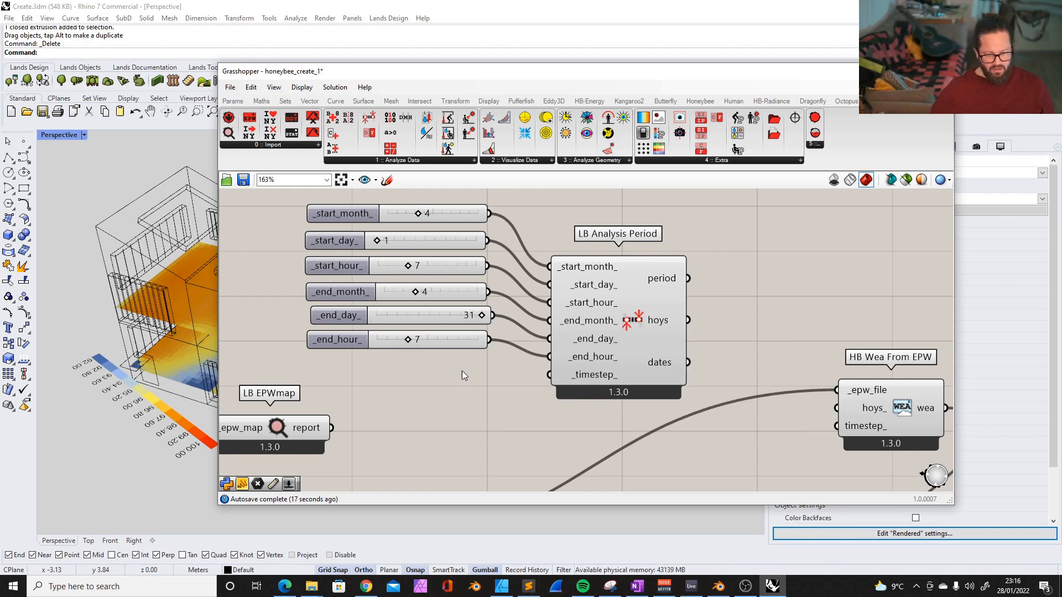
mouse_move(670, 321)
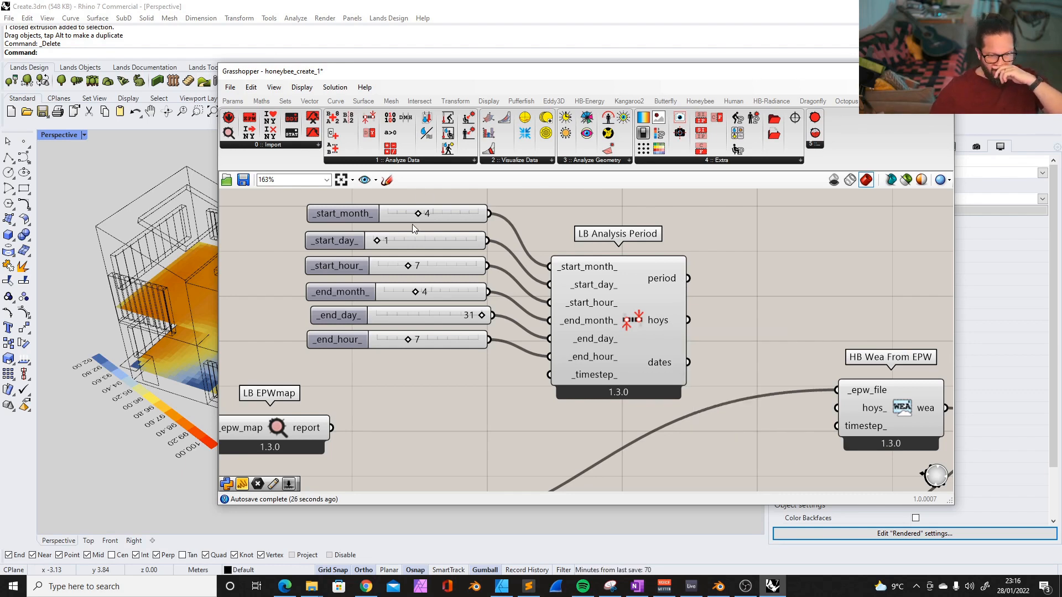
scroll(662, 310, down, 3)
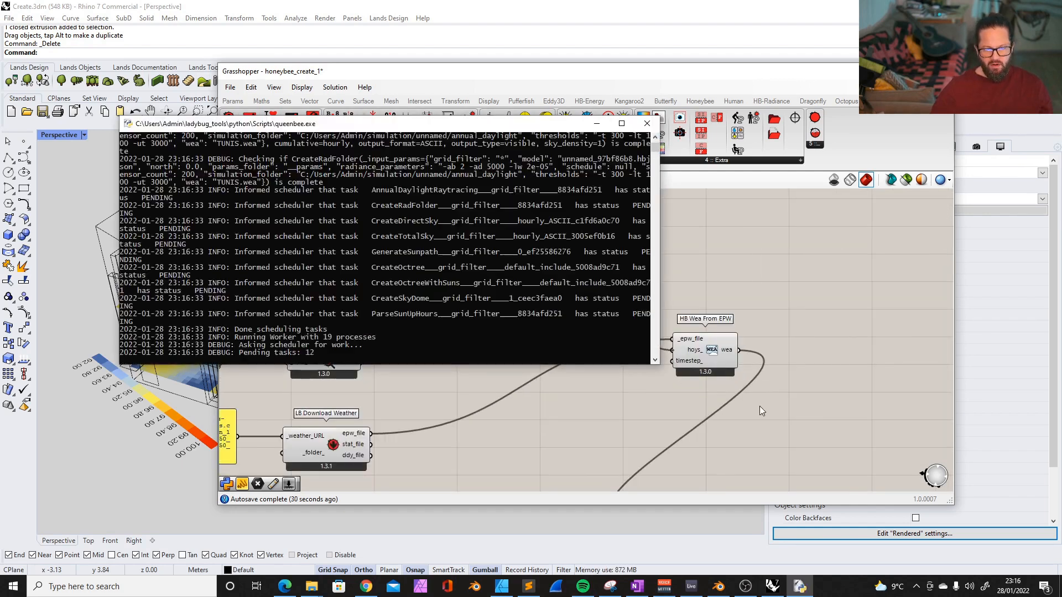
- Move the Grasshopper window off the building view and shift all six analysis-period sliders down to line up with LB Analysis Period
drag(420, 81, 515, 81)
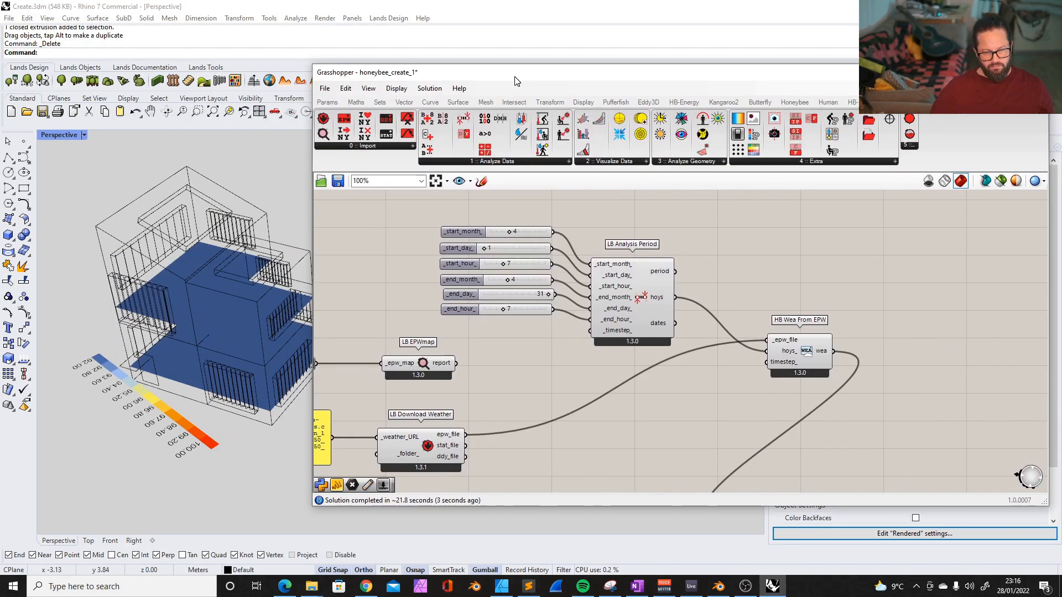
drag(509, 214, 481, 343)
drag(487, 260, 489, 280)
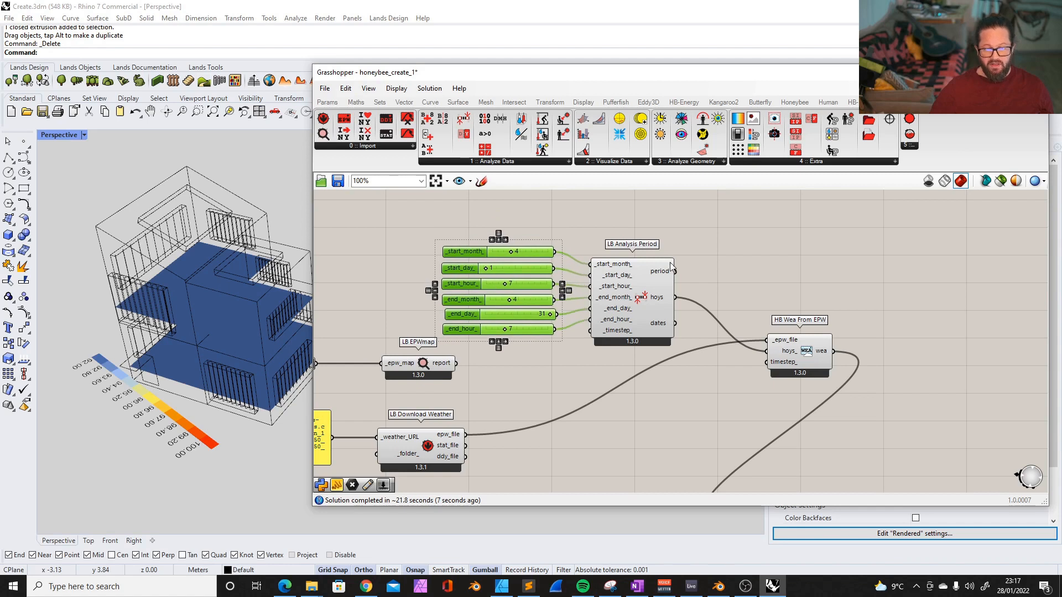
click(574, 265)
- Set the LB Legend Parameters sliders to min_ 0 and max_ 6
scroll(540, 315, down, 8)
scroll(631, 470, up, 10)
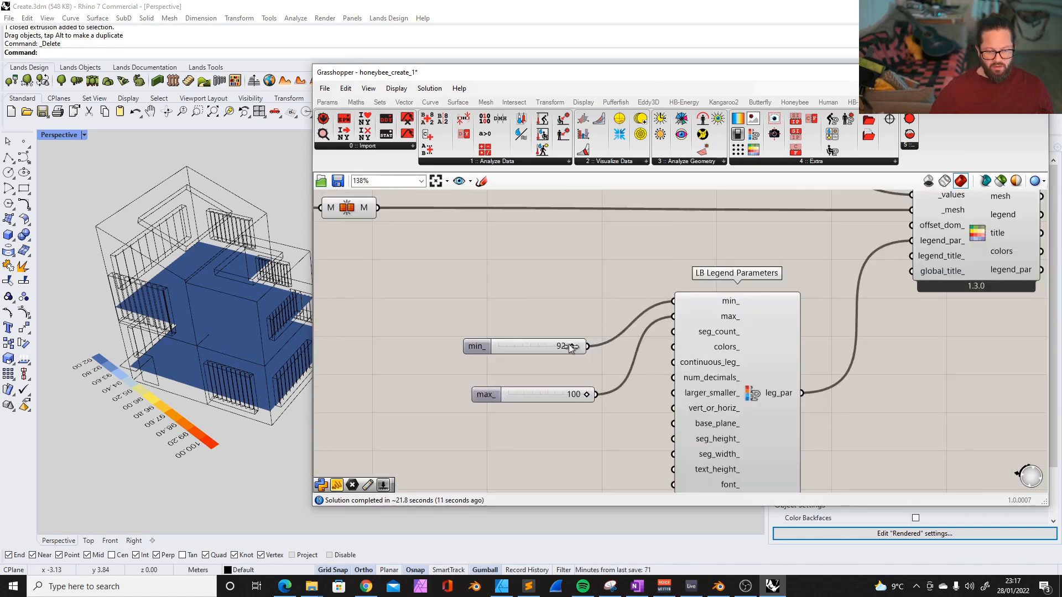
drag(587, 395, 514, 394)
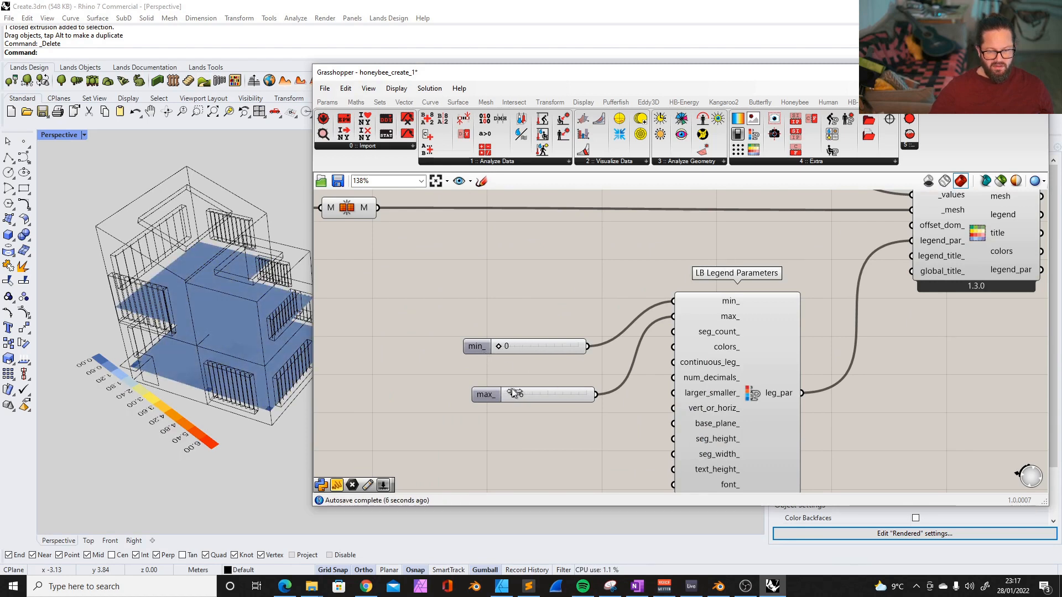
drag(499, 346, 495, 347)
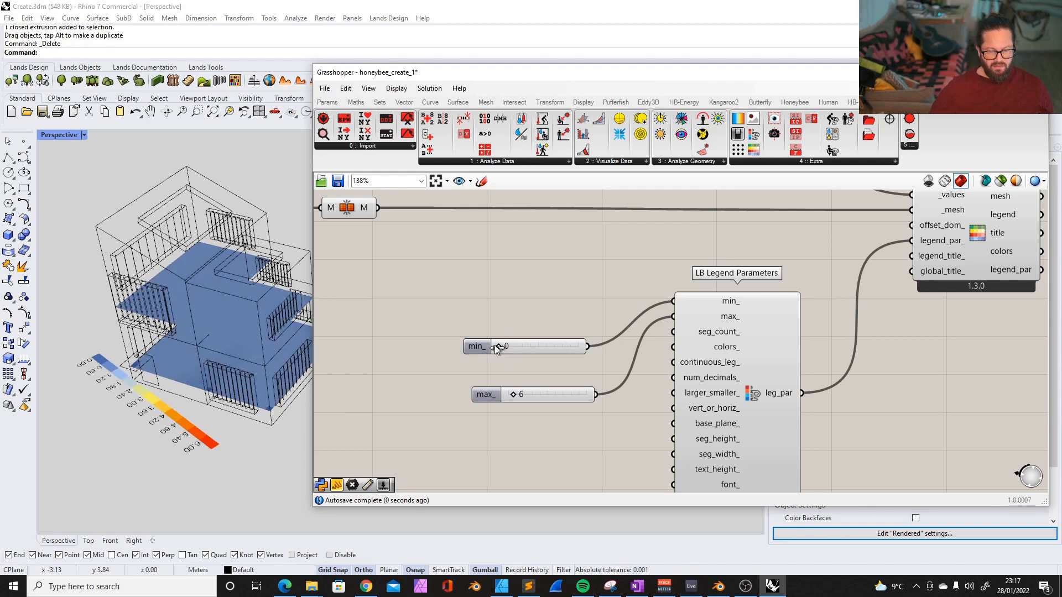
scroll(573, 287, down, 8)
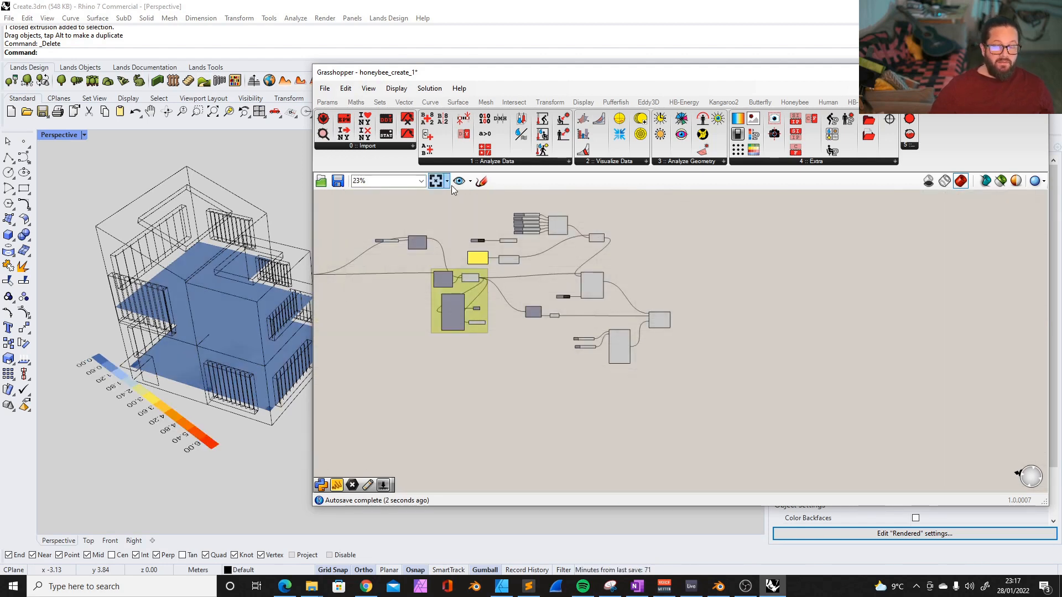
scroll(530, 230, up, 6)
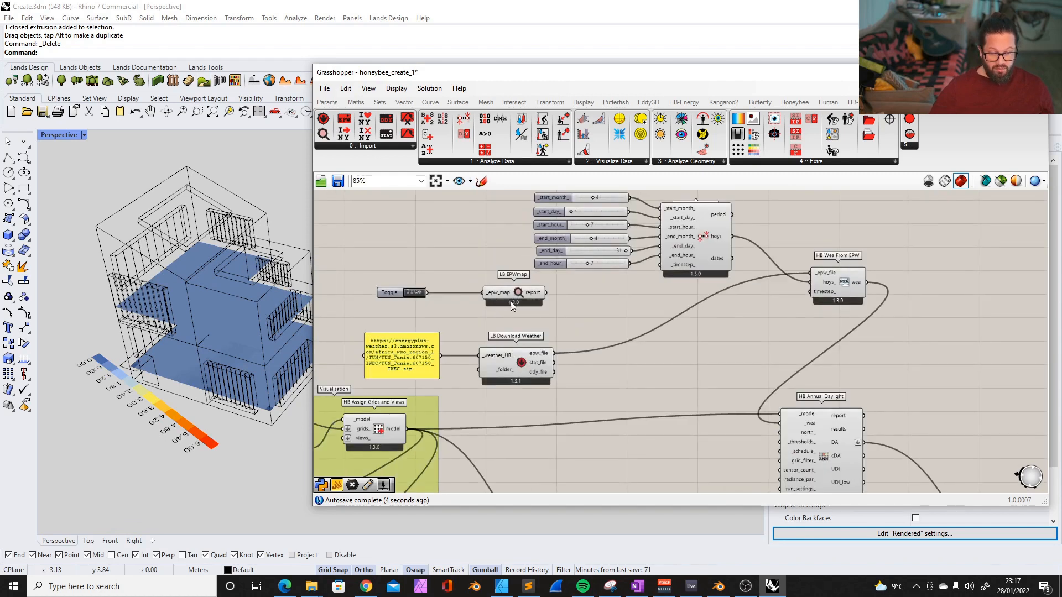
scroll(496, 297, down, 10)
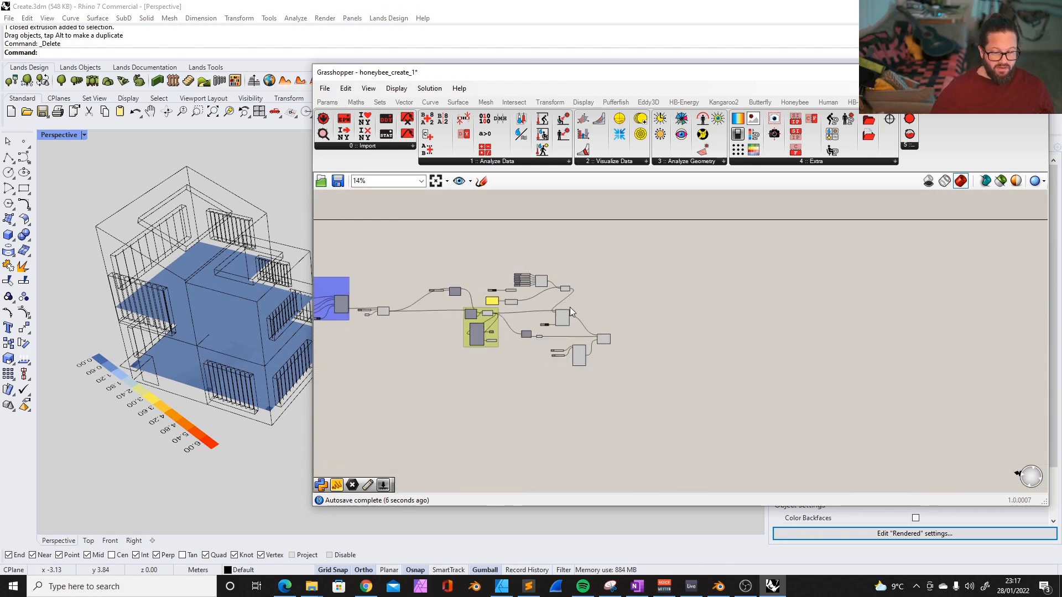
right_drag(498, 310, 641, 325)
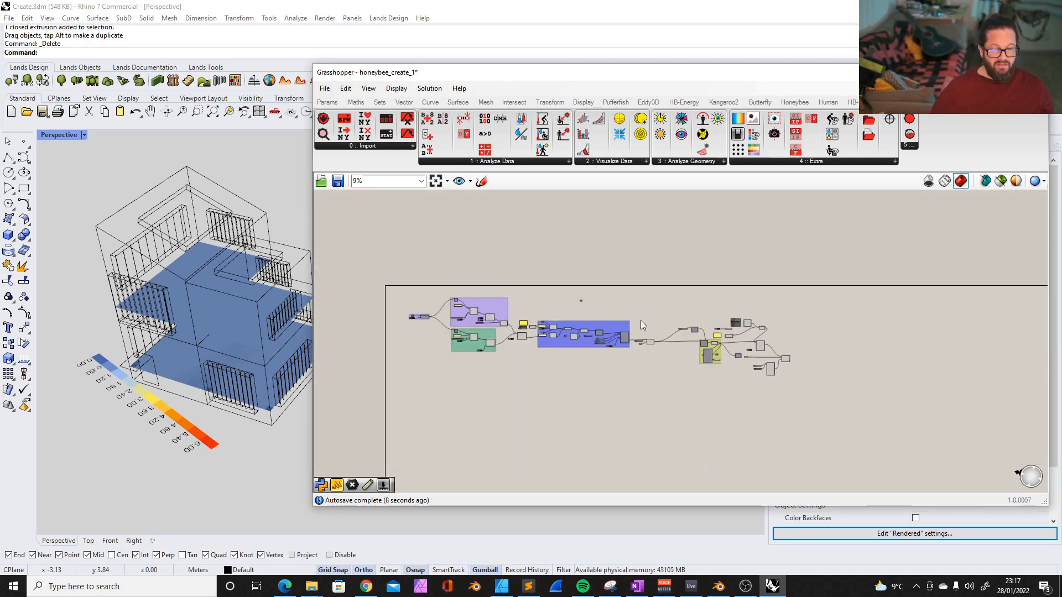
drag(727, 74, 695, 72)
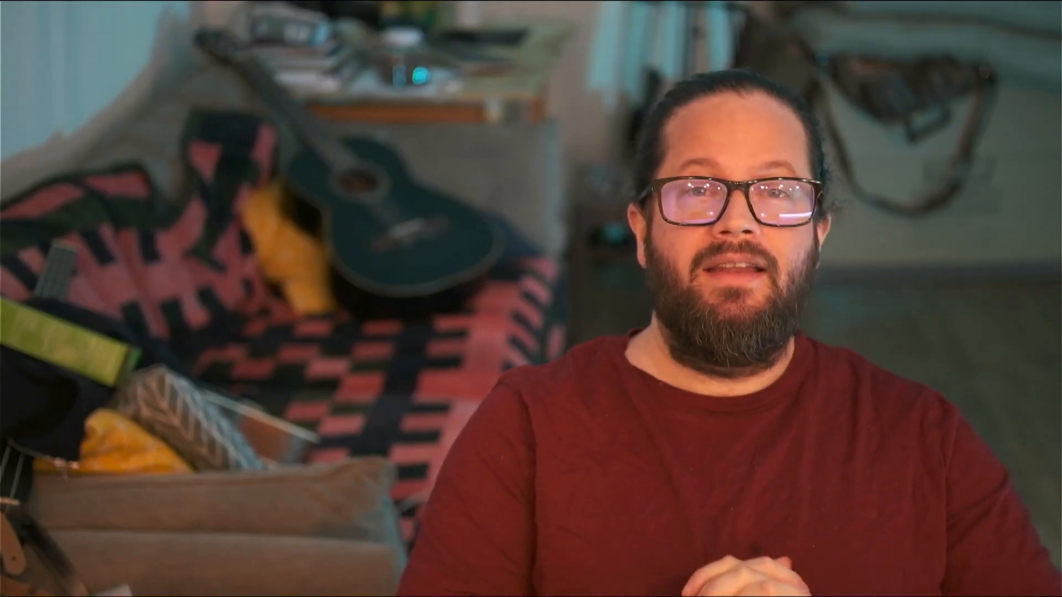